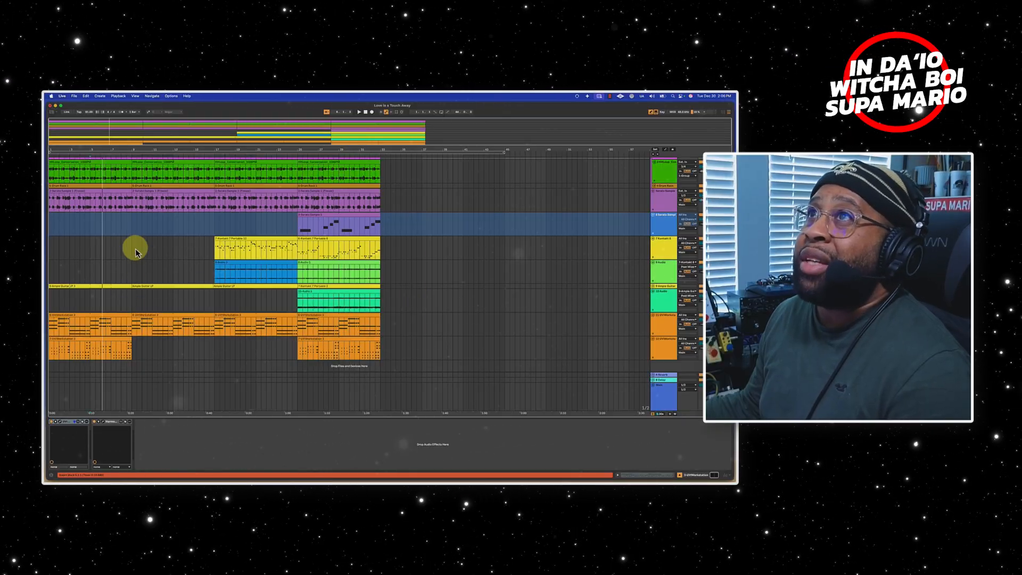
- Play the start of the arrangement and inspect the Space Replicator plug-in on the Main track, closing its window when done
click(365, 112)
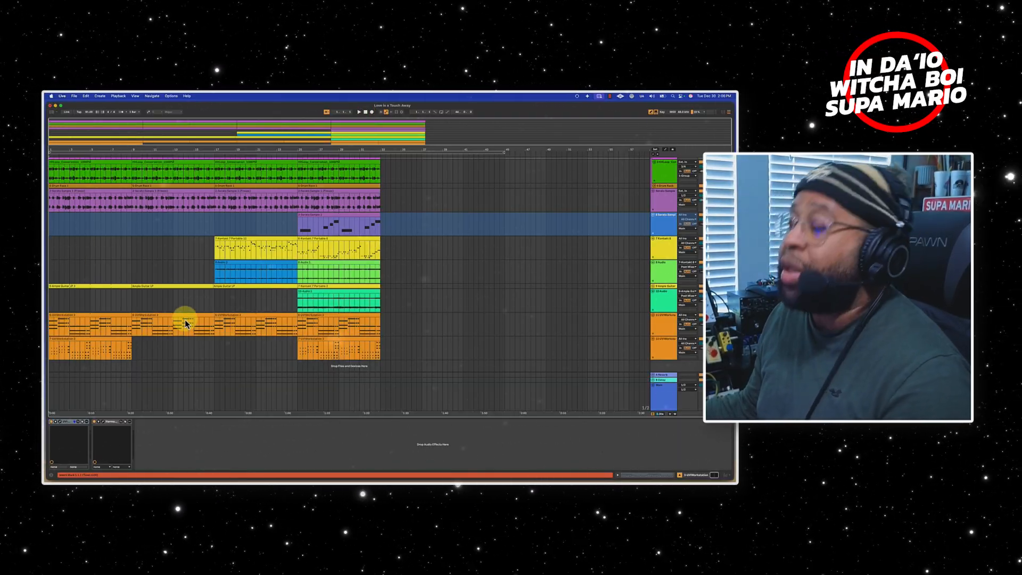
key(space)
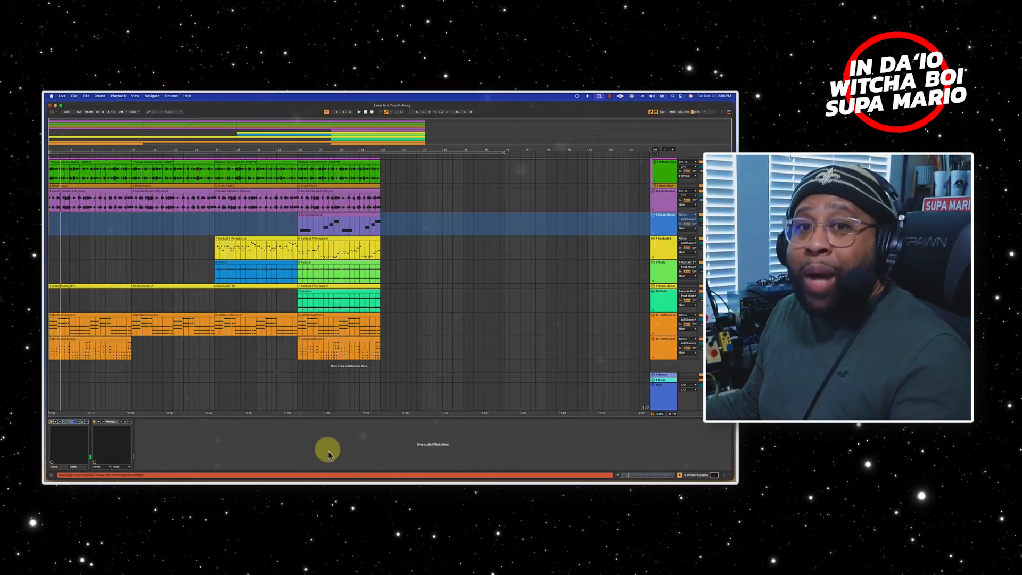
click(661, 392)
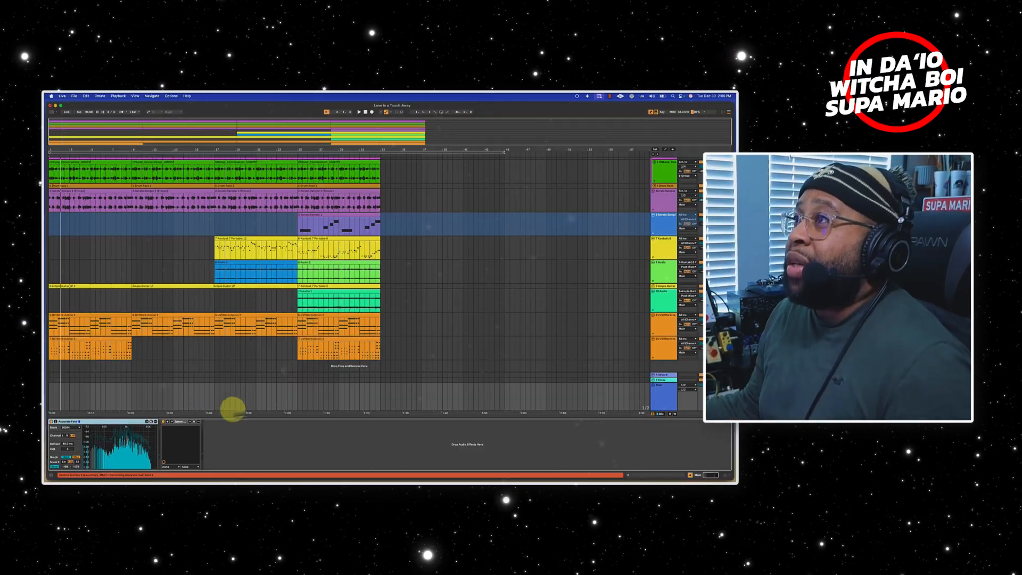
drag(406, 101, 408, 213)
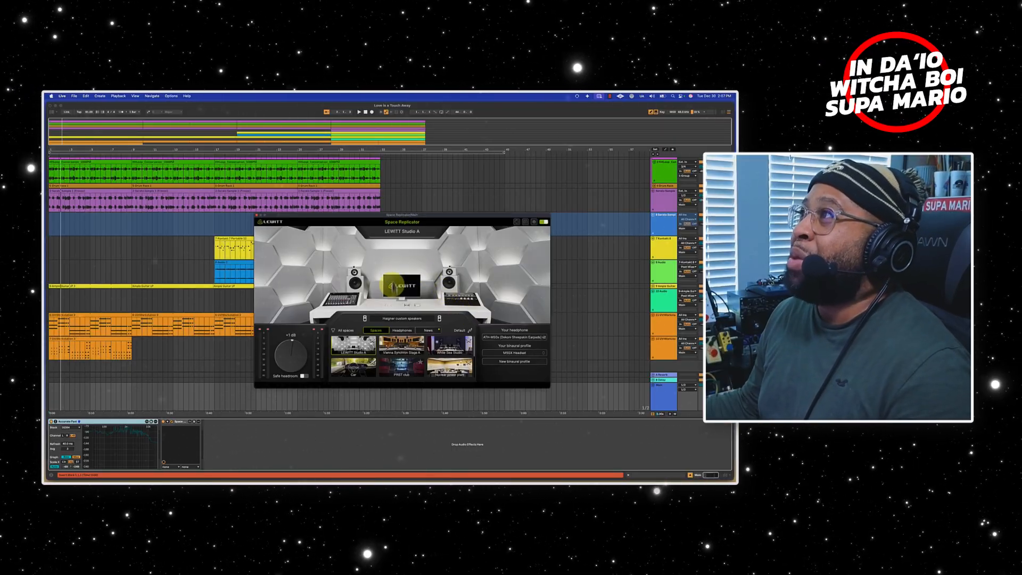
mouse_move(374, 218)
mouse_down()
mouse_move(342, 213)
mouse_move(358, 221)
mouse_up()
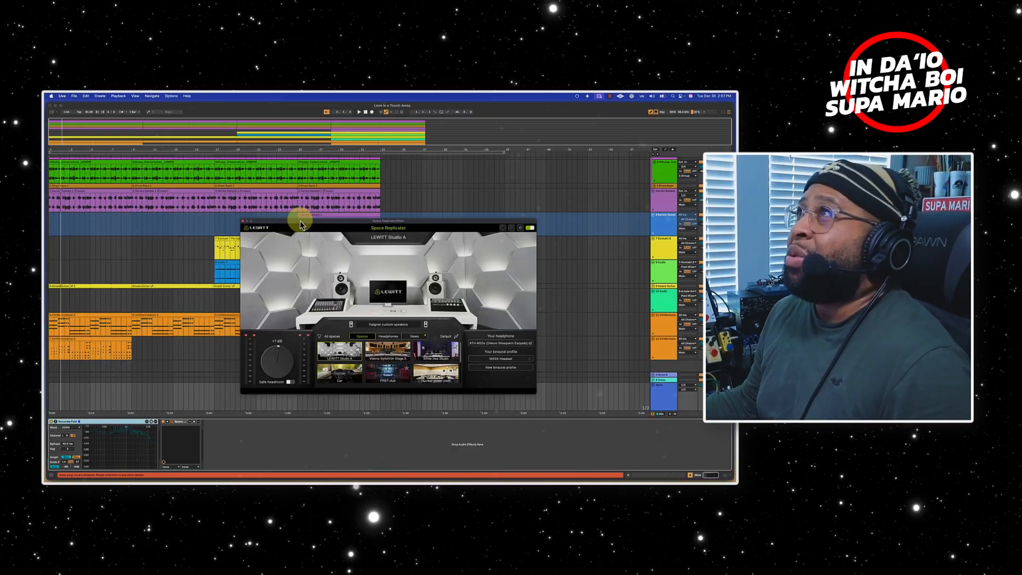
drag(302, 226, 304, 221)
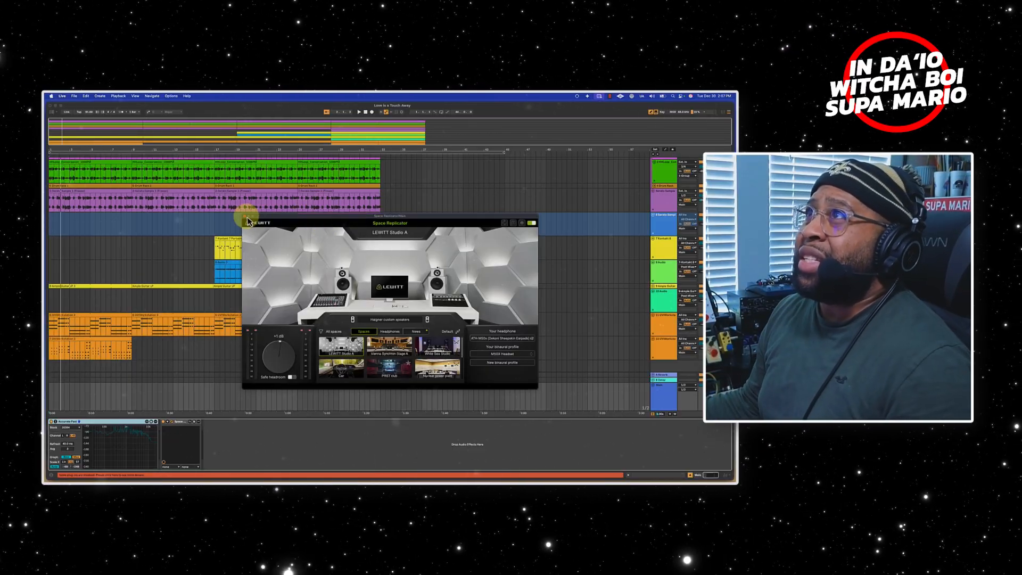
click(245, 219)
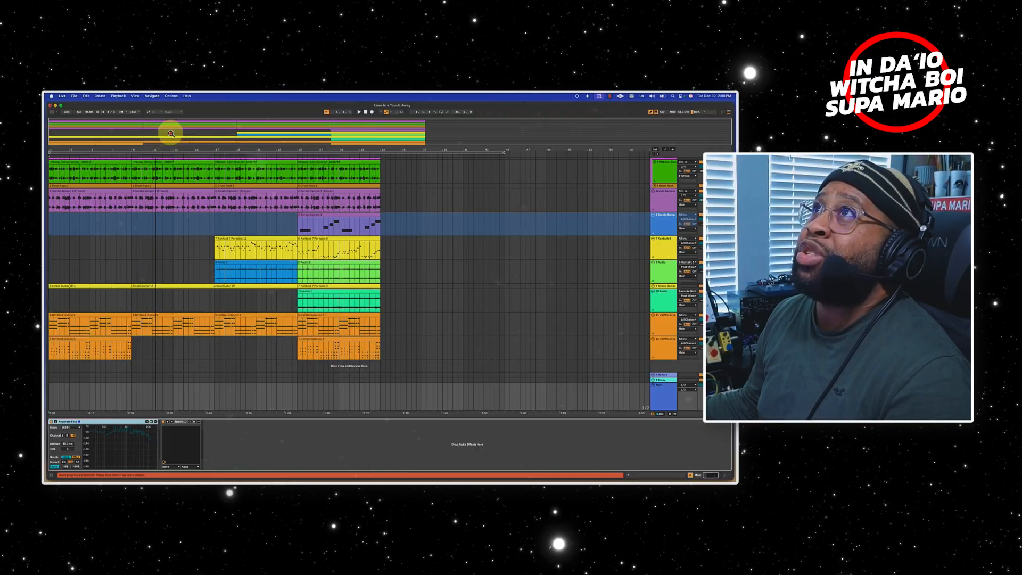
- Unfold the guitar track during playback and delete its first three clips, keeping the clip in the last section
key(space)
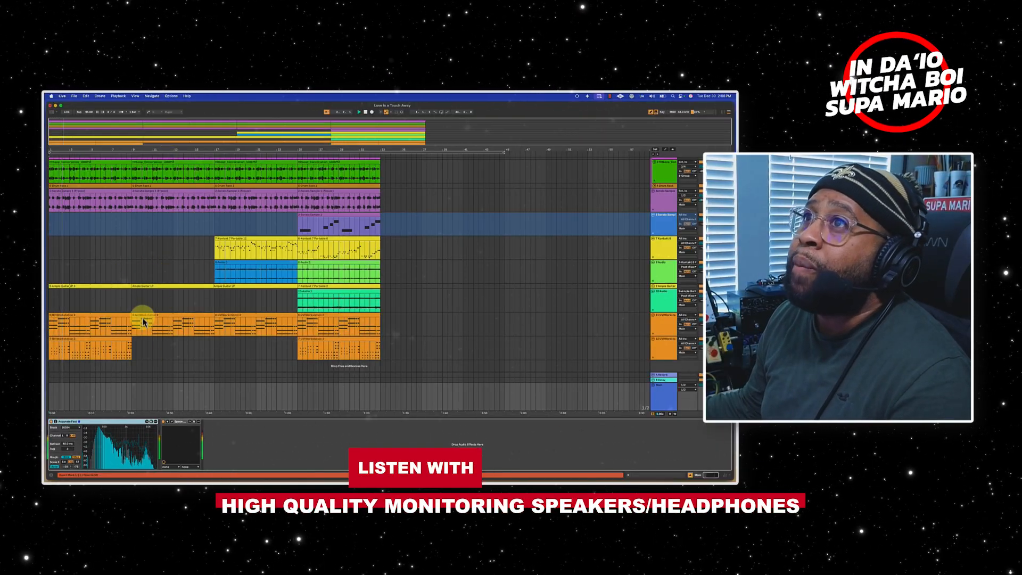
scroll(127, 273, up, 2)
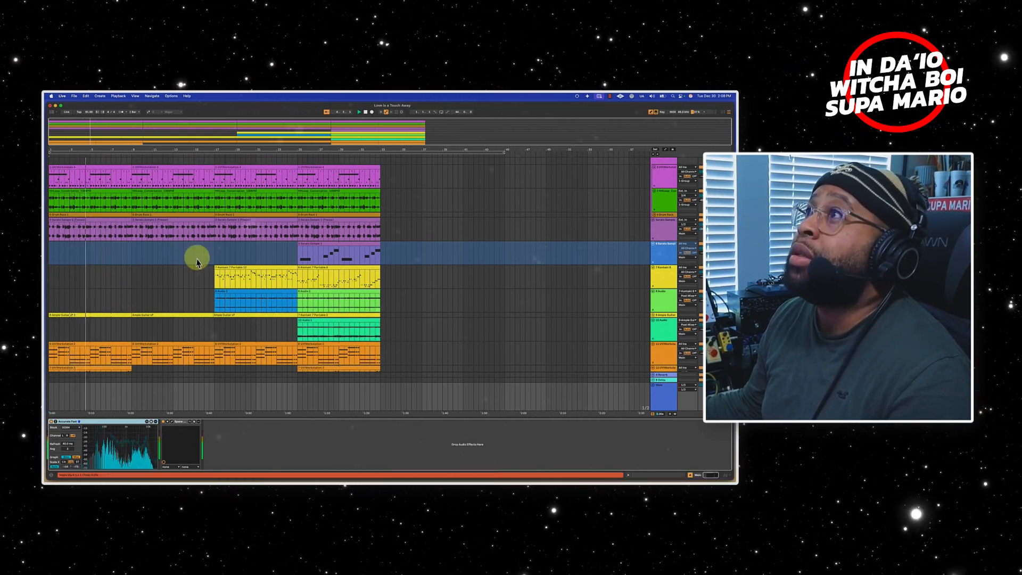
click(656, 313)
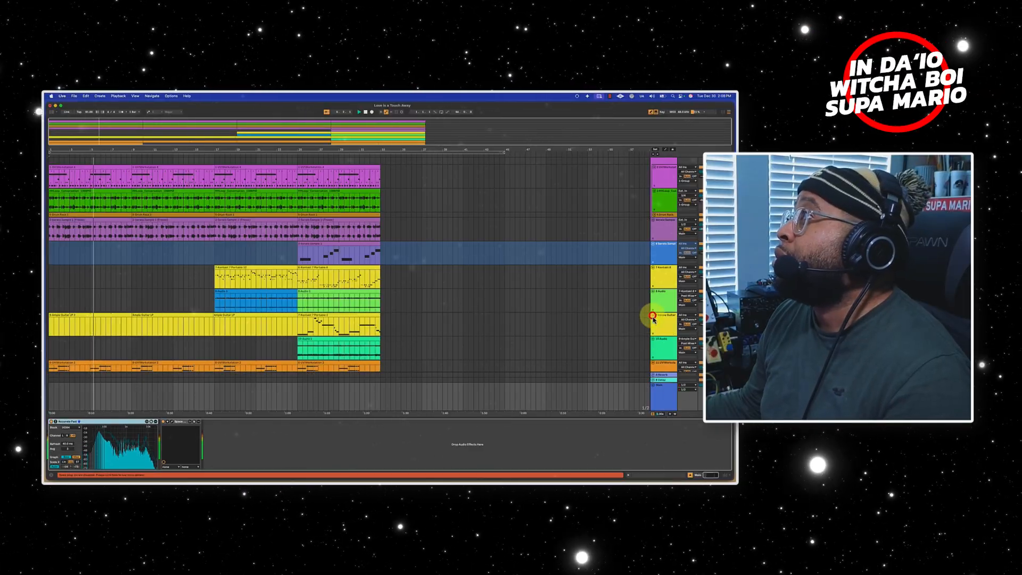
click(282, 317)
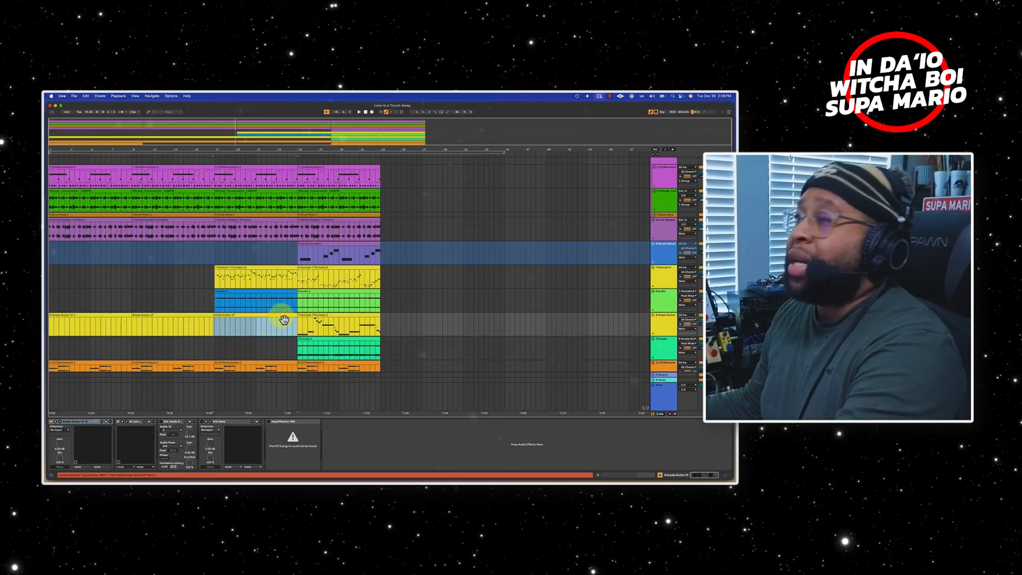
drag(283, 320, 123, 319)
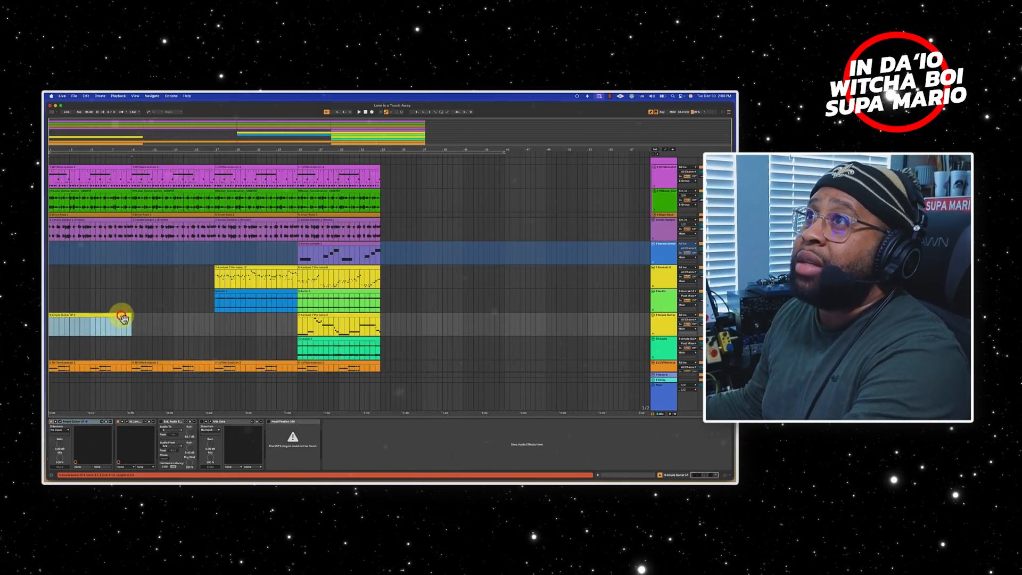
click(311, 321)
click(267, 319)
scroll(268, 332, down, 3)
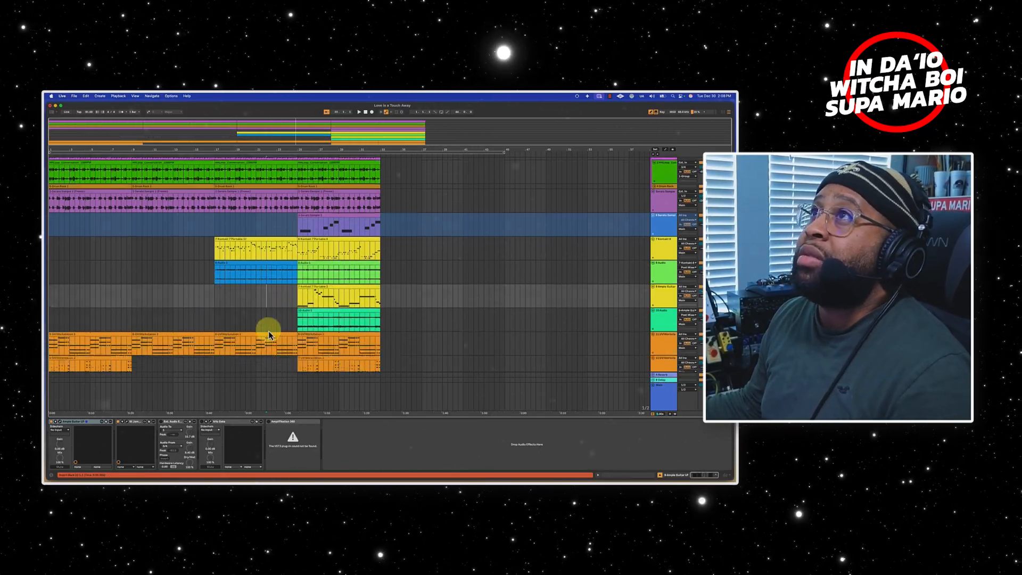
- Review the tracks and play the arrangement from the start to hear it without the early guitar clips
scroll(268, 332, up, 4)
scroll(266, 330, up, 1)
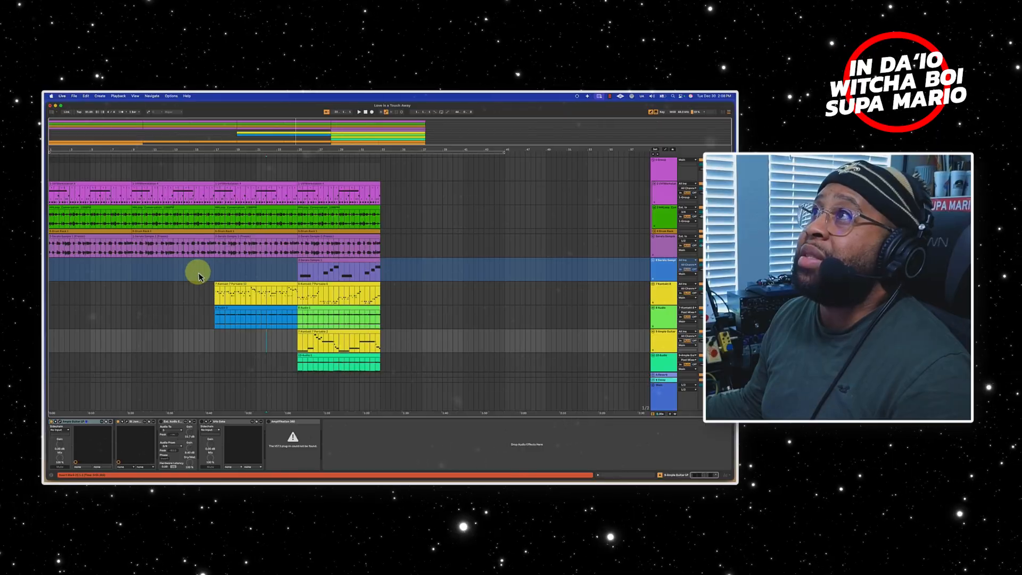
scroll(219, 337, down, 1)
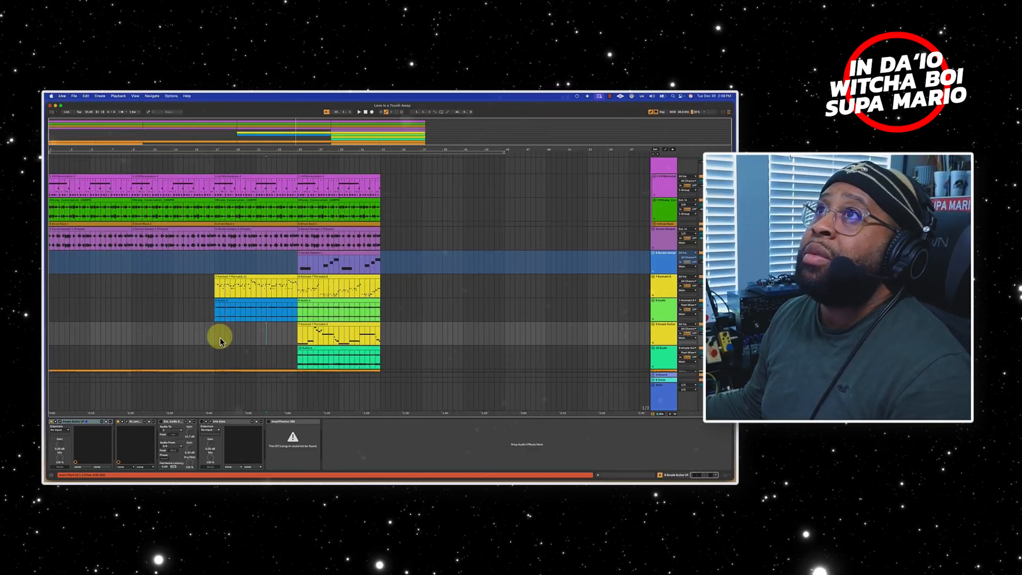
scroll(219, 337, up, 1)
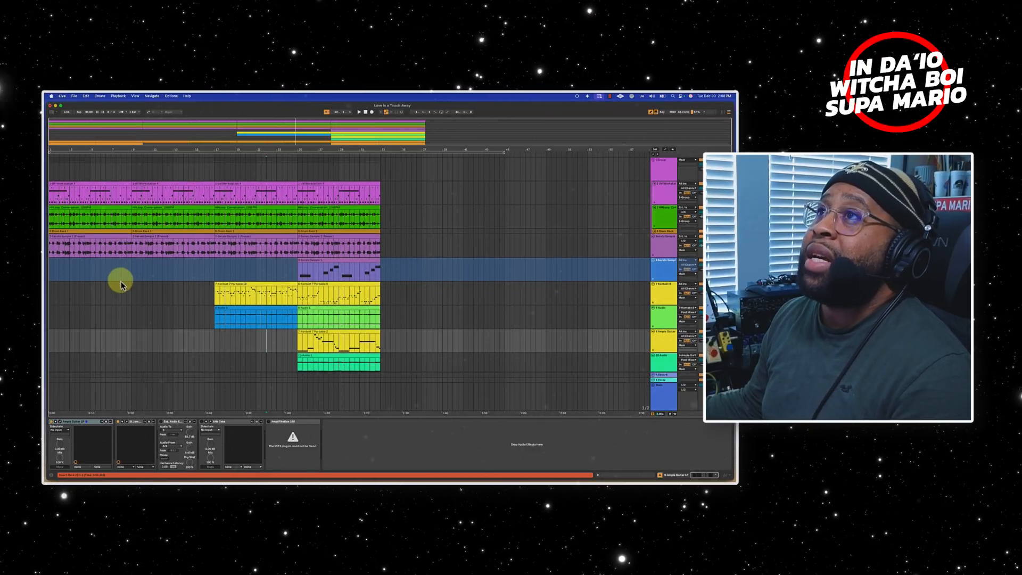
scroll(117, 282, down, 1)
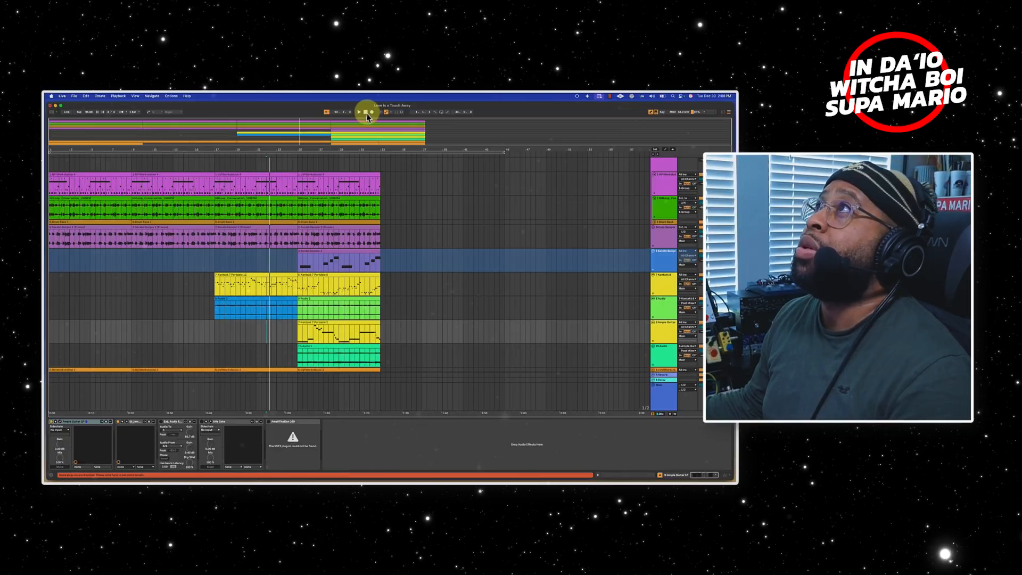
scroll(163, 269, down, 5)
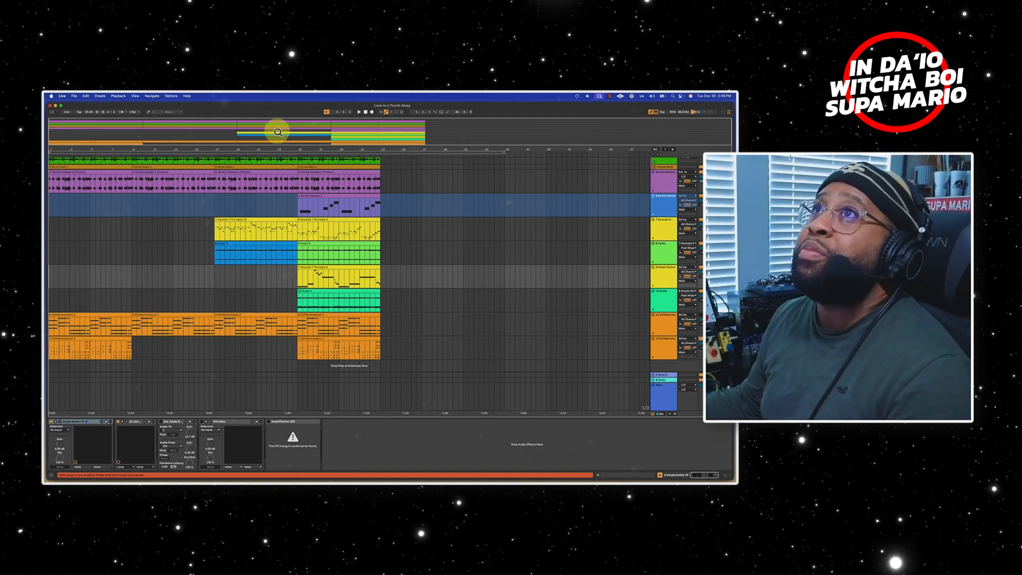
scroll(162, 218, up, 2)
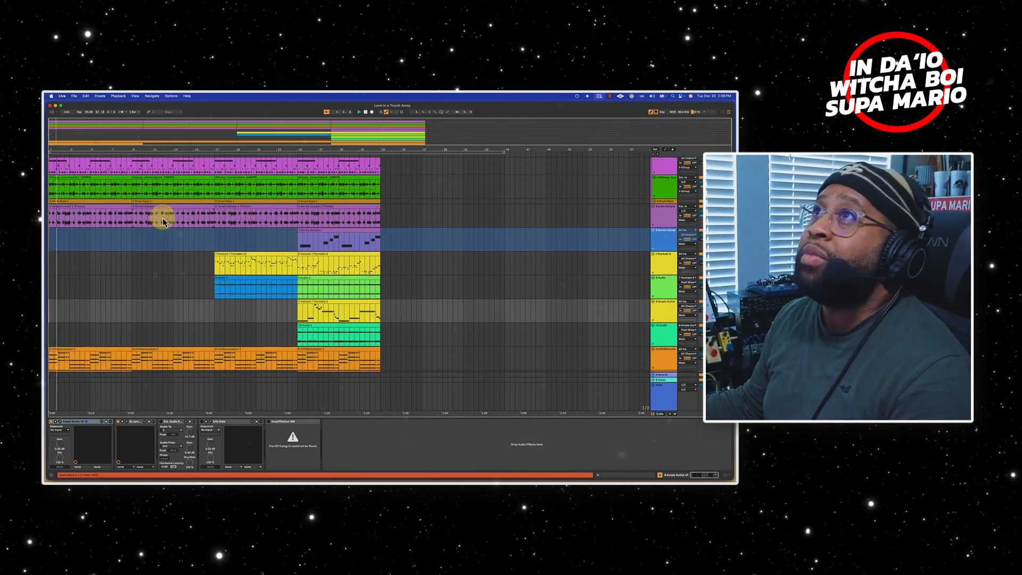
scroll(255, 267, up, 2)
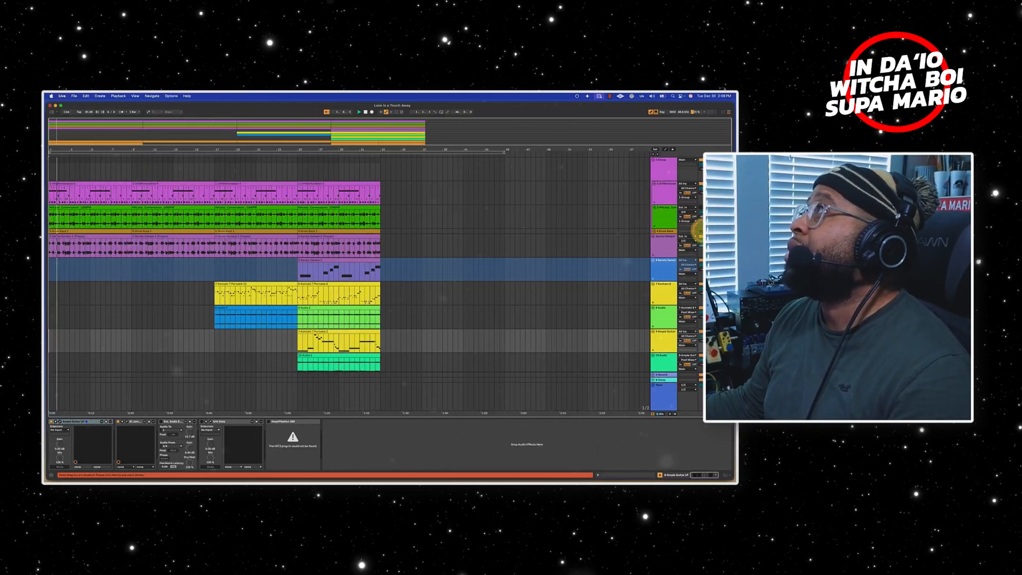
key(space)
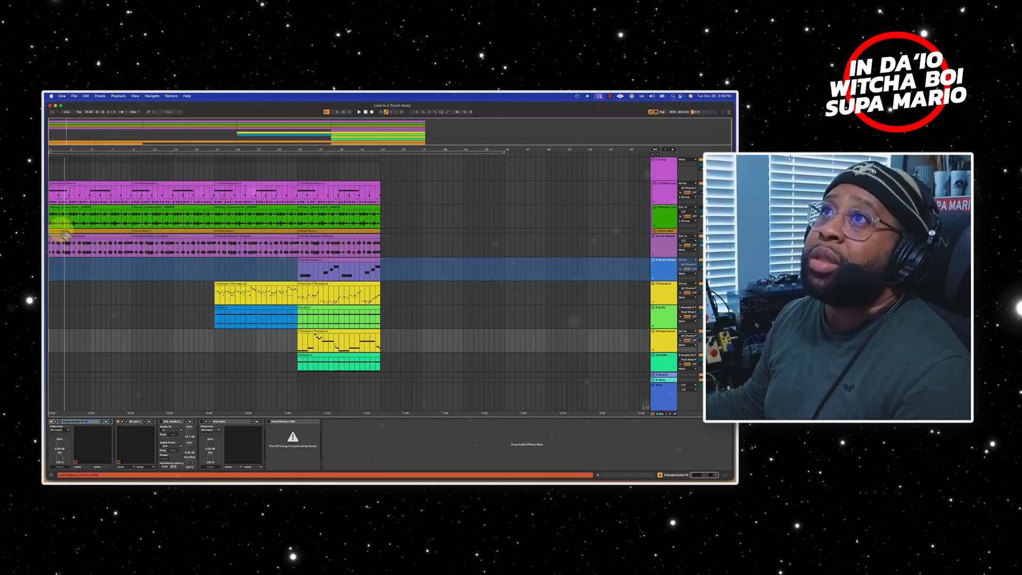
- Unfold the Drum Rack track and shift all clips eight bars later so the arrangement begins at bar 9
click(653, 231)
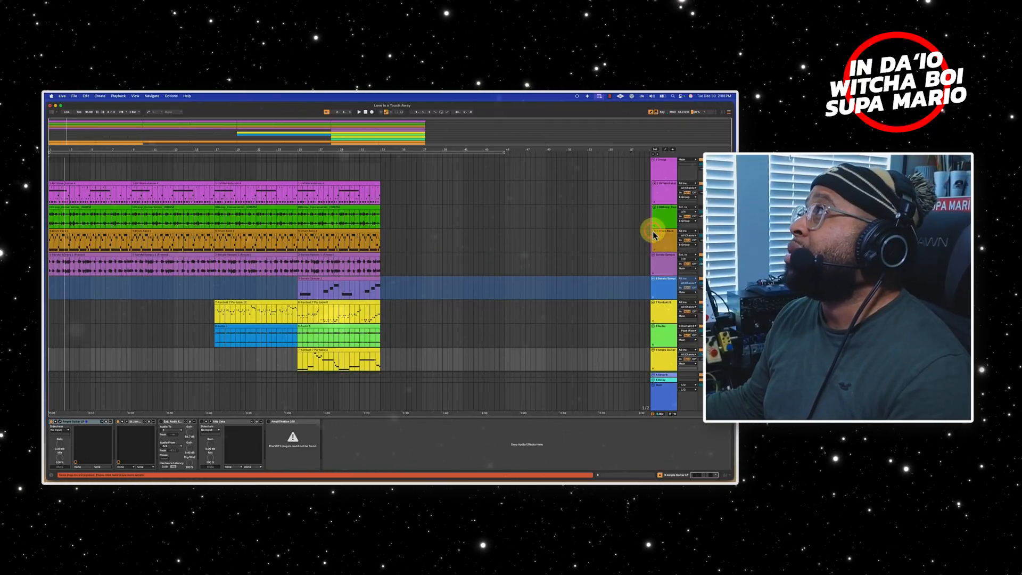
click(60, 232)
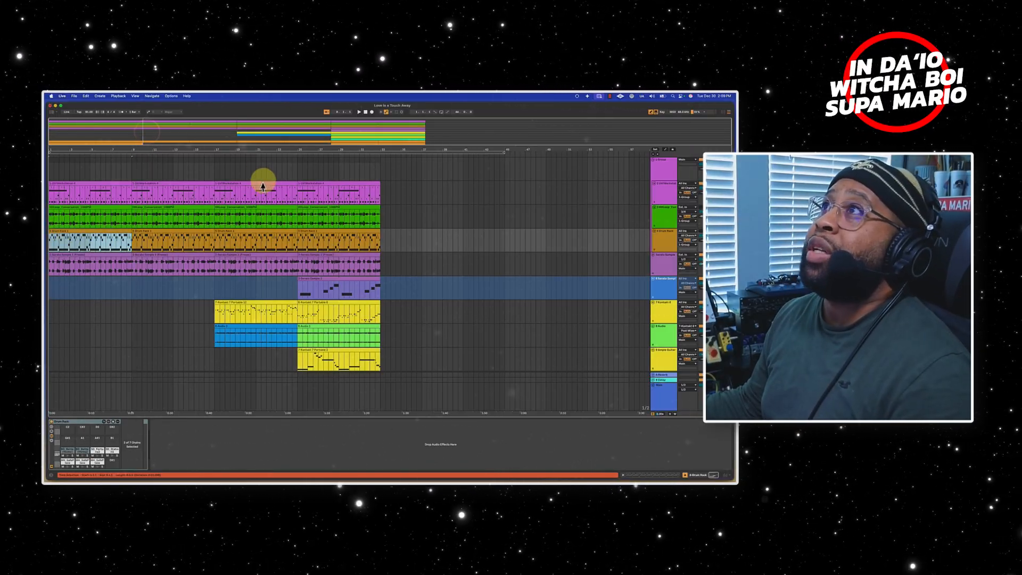
drag(382, 191, 51, 399)
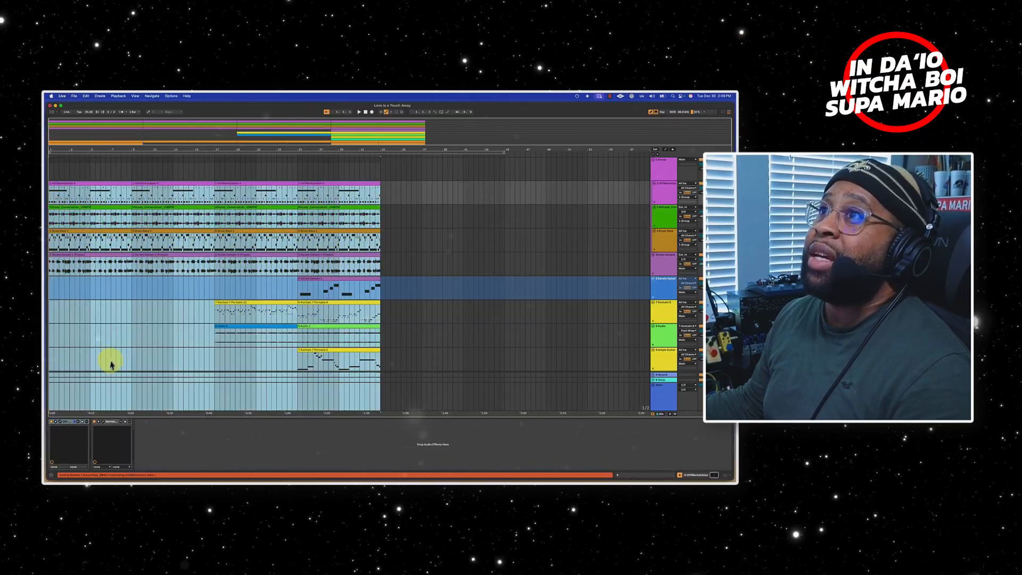
scroll(110, 356, down, 3)
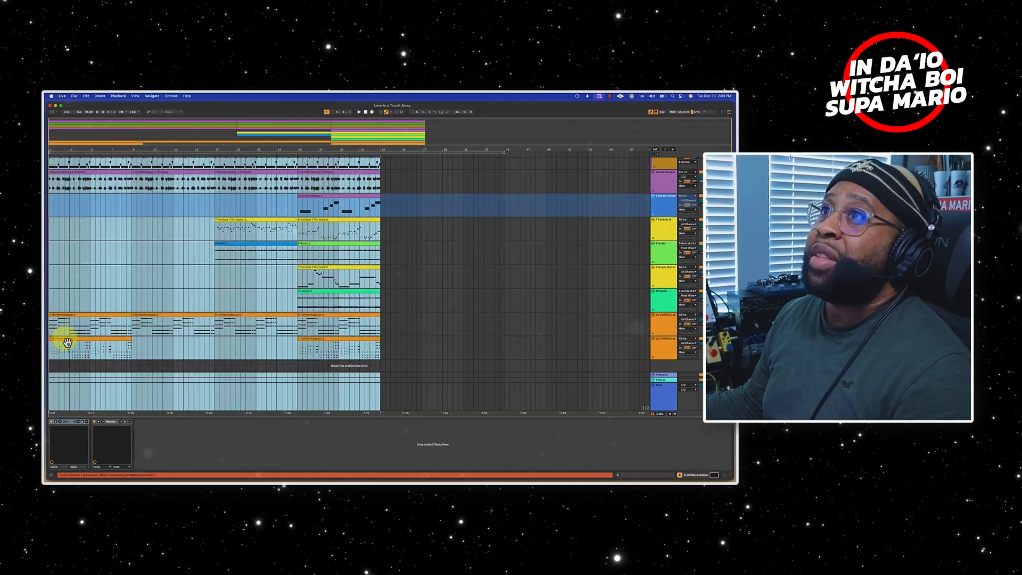
drag(67, 342, 146, 349)
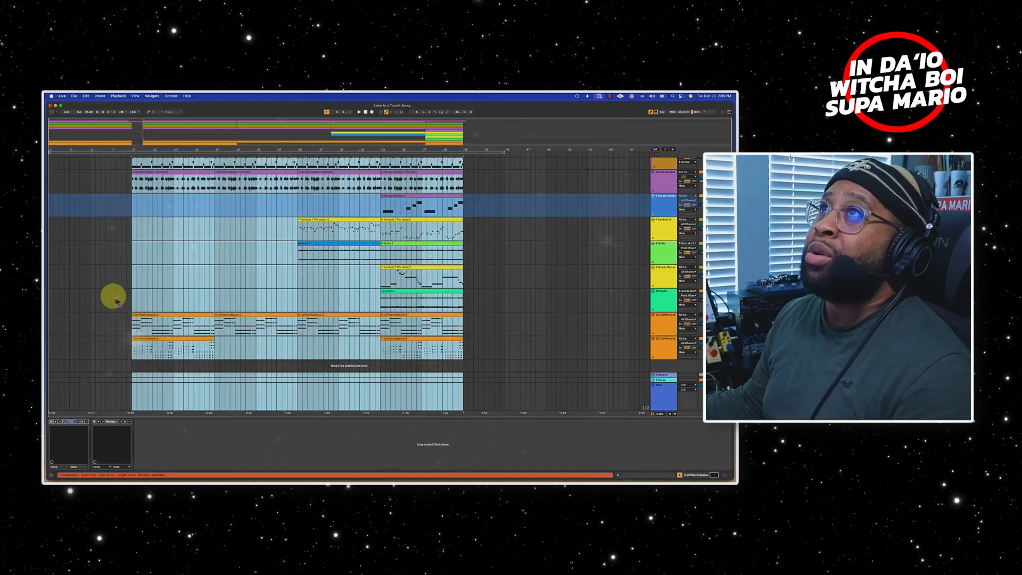
scroll(116, 294, up, 3)
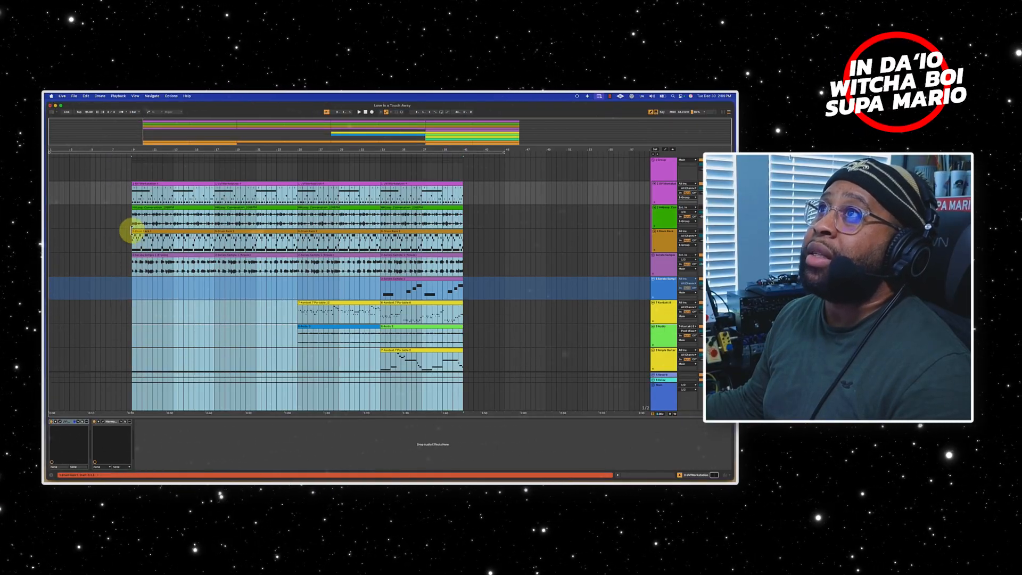
click(155, 178)
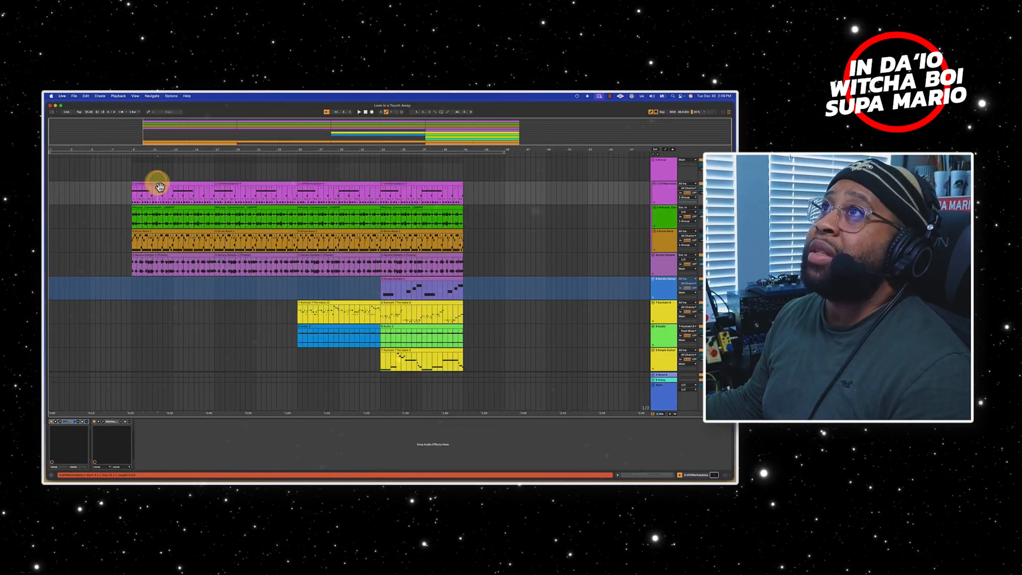
- Copy the first clips of the magenta MIDI track and the purple sample track into the empty intro at bar 1
click(158, 187)
drag(157, 185, 68, 187)
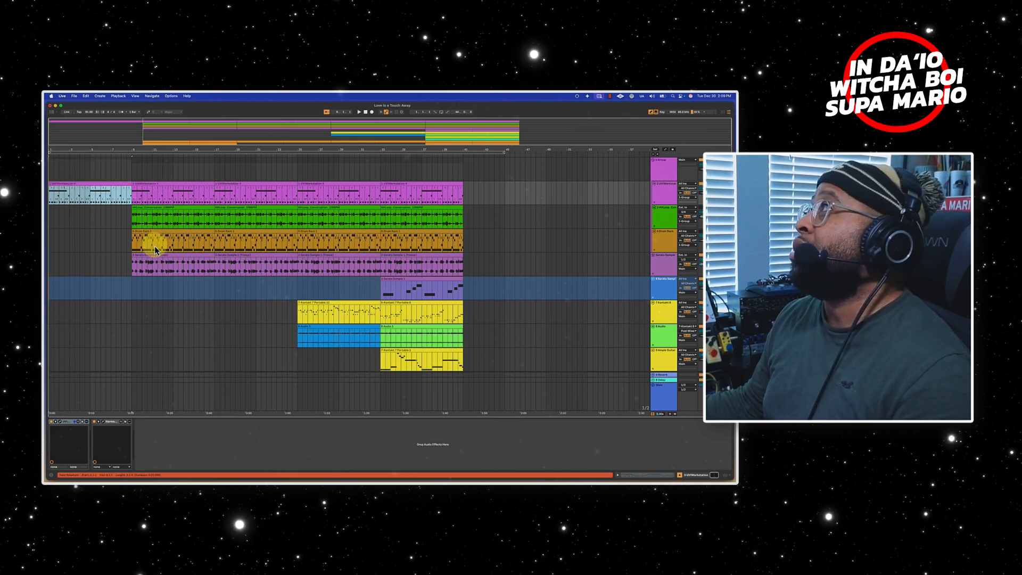
drag(166, 260, 75, 258)
- Copy the first clip of the upper orange track to bar 1 and play back the new intro
scroll(196, 301, down, 3)
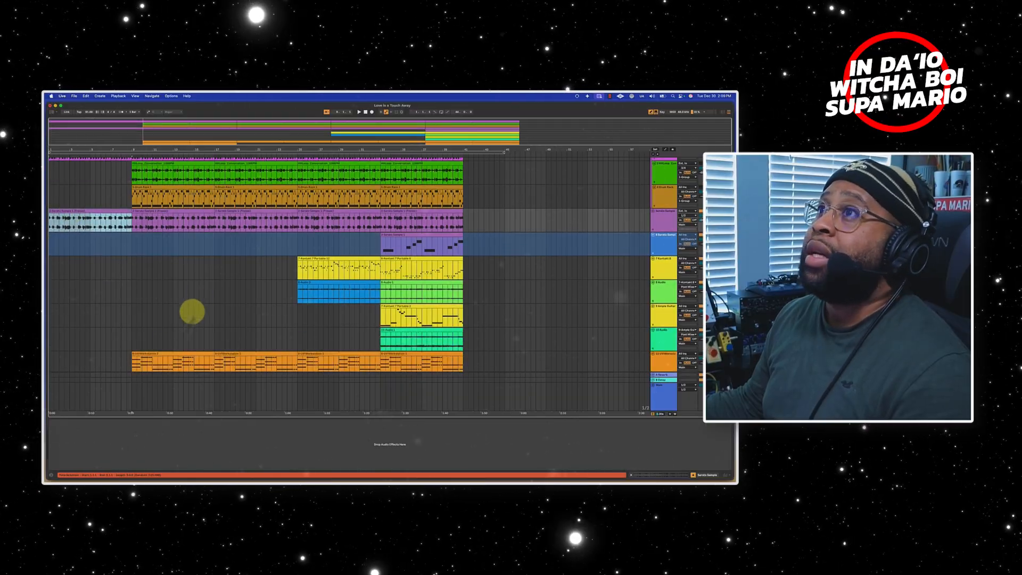
click(152, 356)
drag(152, 356, 69, 356)
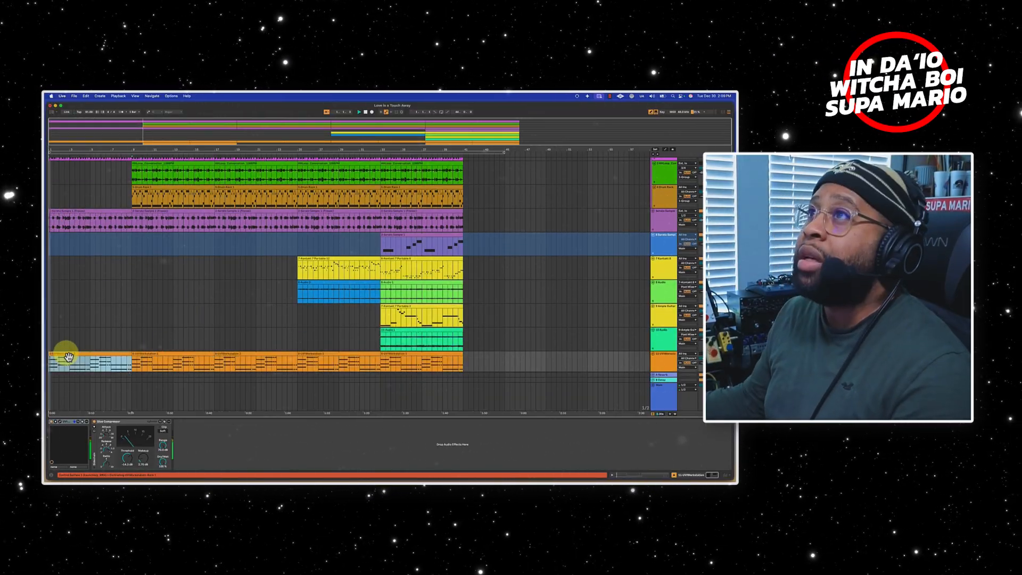
scroll(79, 308, up, 2)
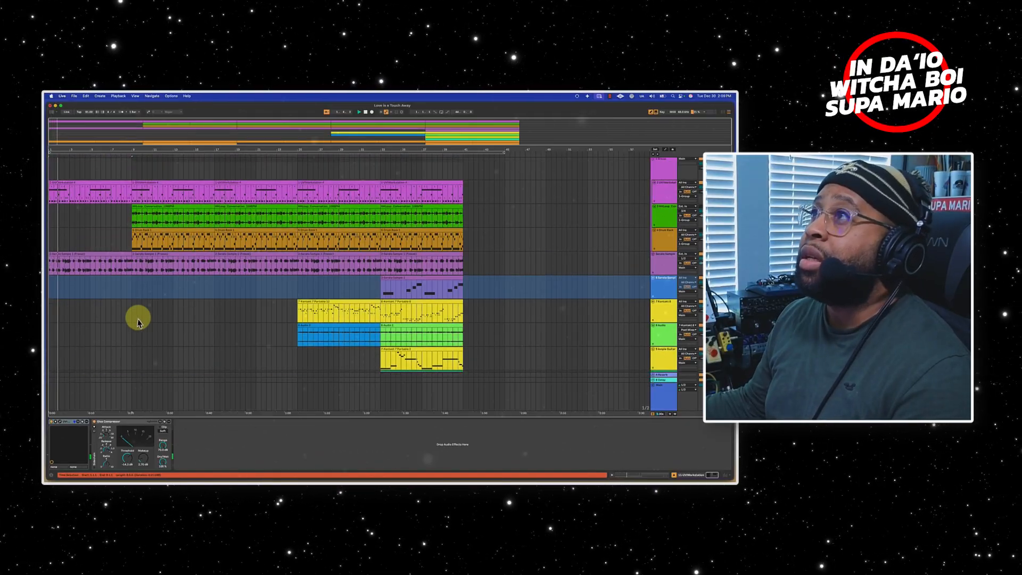
- Copy the first clip of the lowest orange track to bar 1 and play the intro from the start
scroll(137, 317, down, 3)
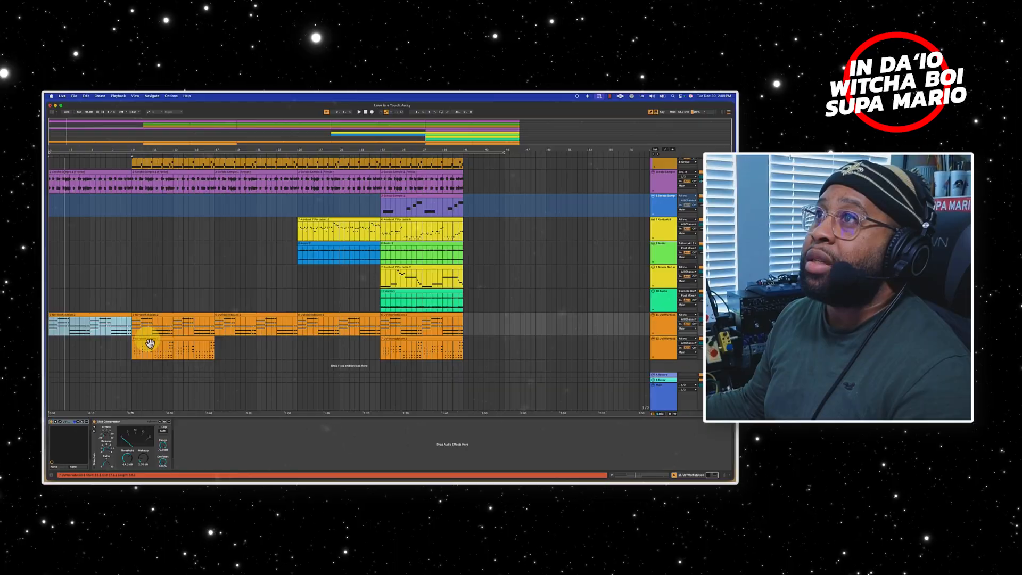
double_click(140, 342)
drag(146, 331, 59, 330)
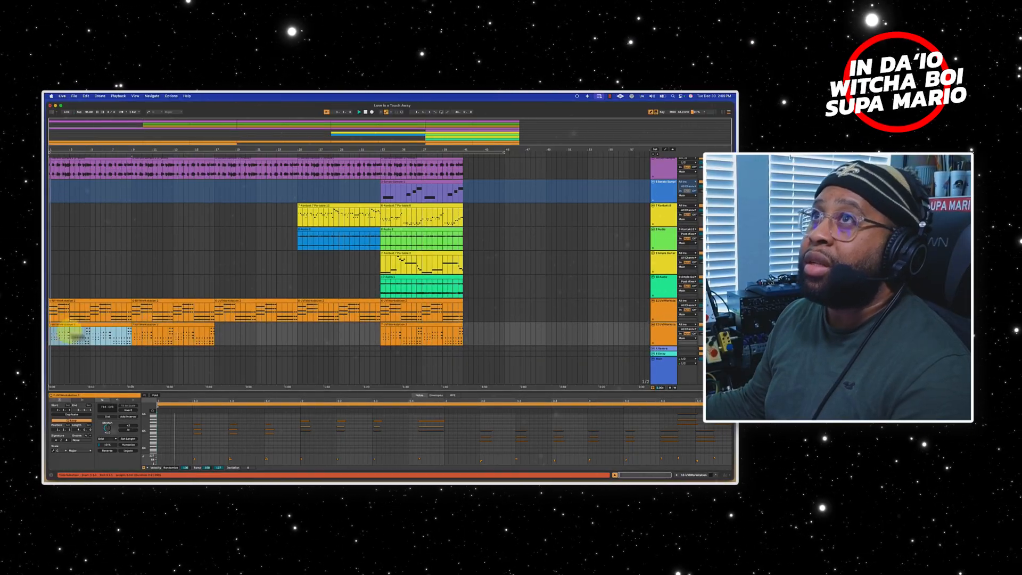
scroll(103, 336, up, 5)
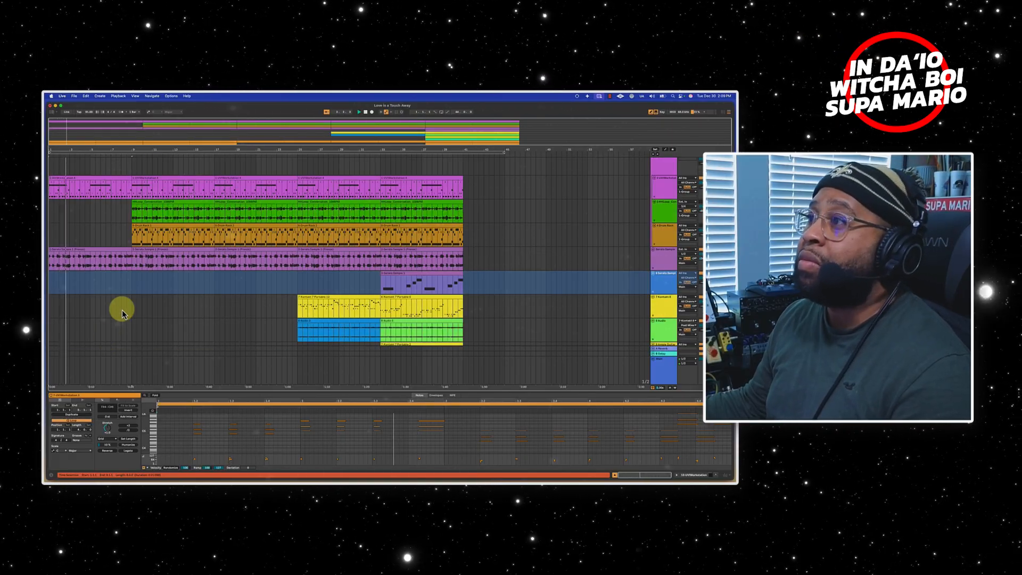
scroll(118, 308, down, 4)
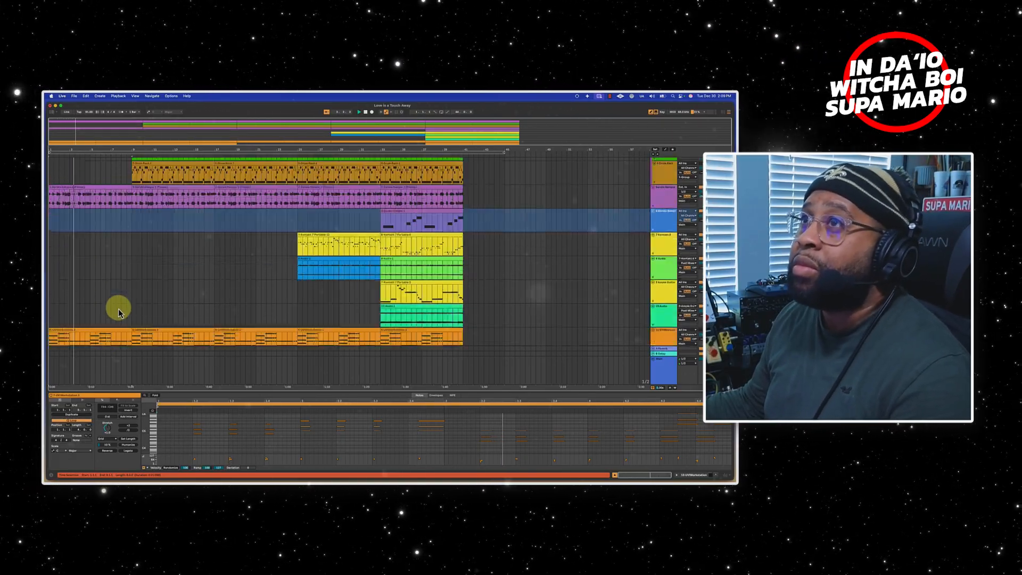
scroll(118, 310, down, 1)
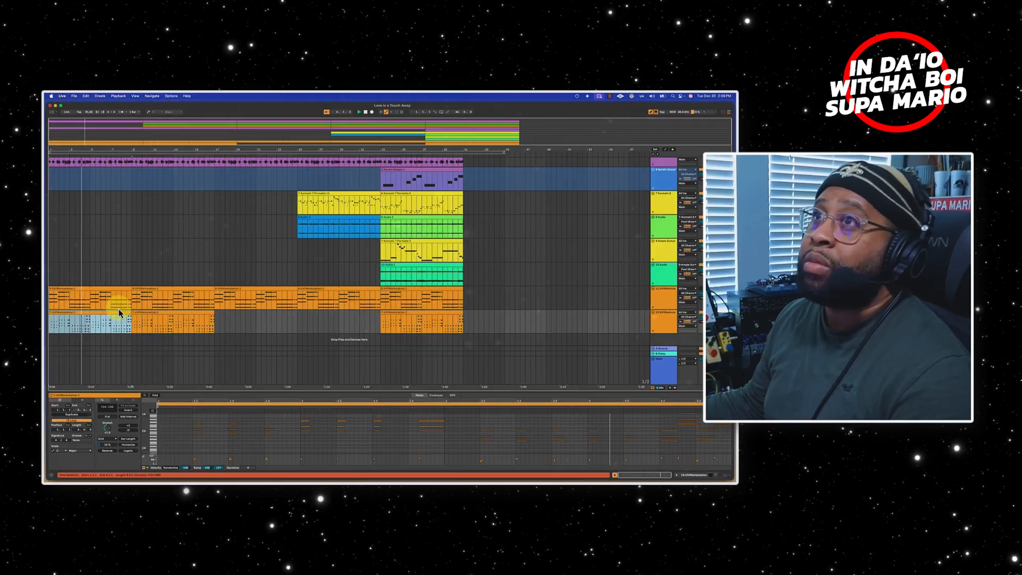
scroll(119, 311, up, 5)
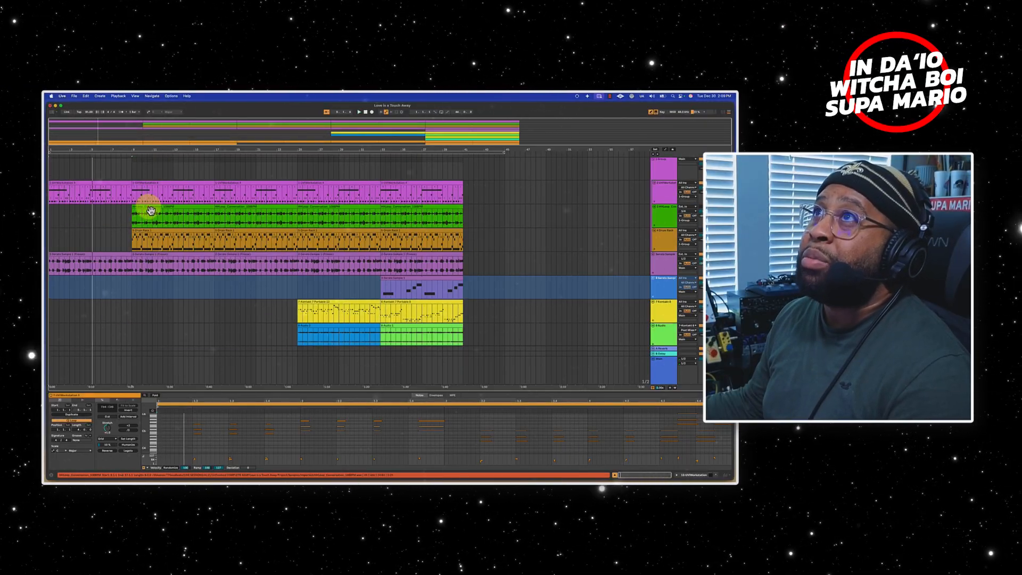
drag(150, 210, 108, 214)
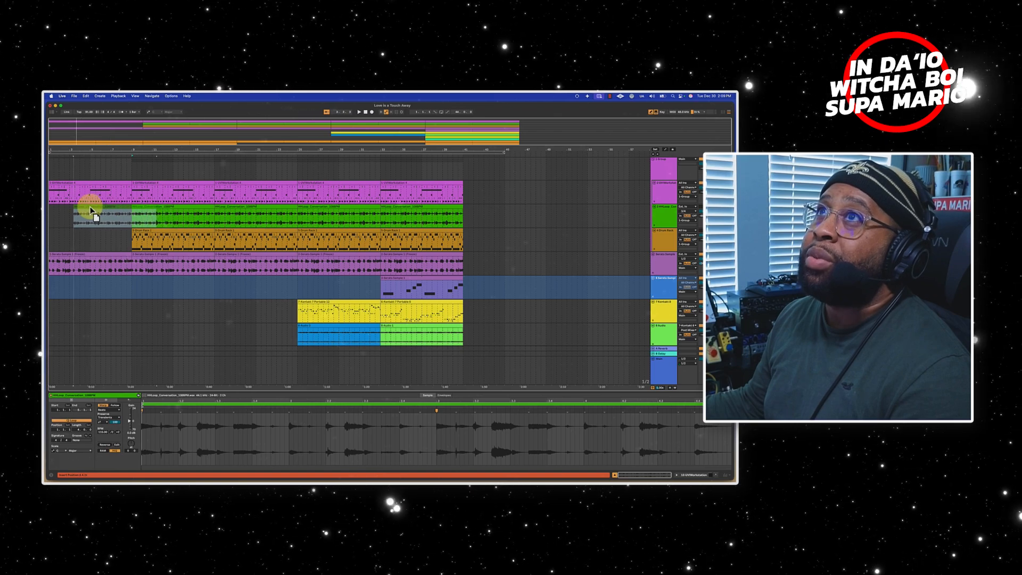
drag(80, 212, 60, 211)
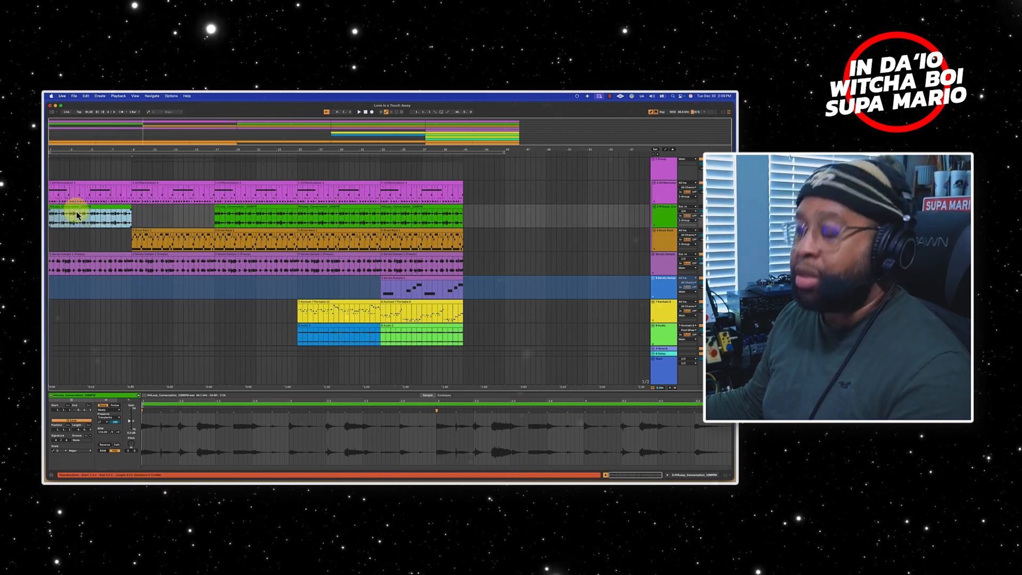
key(super+z)
- Place a four-bar copy of the green track's clip at bar 5, directly before the existing clip at bar 9, and audition it
drag(160, 211, 90, 219)
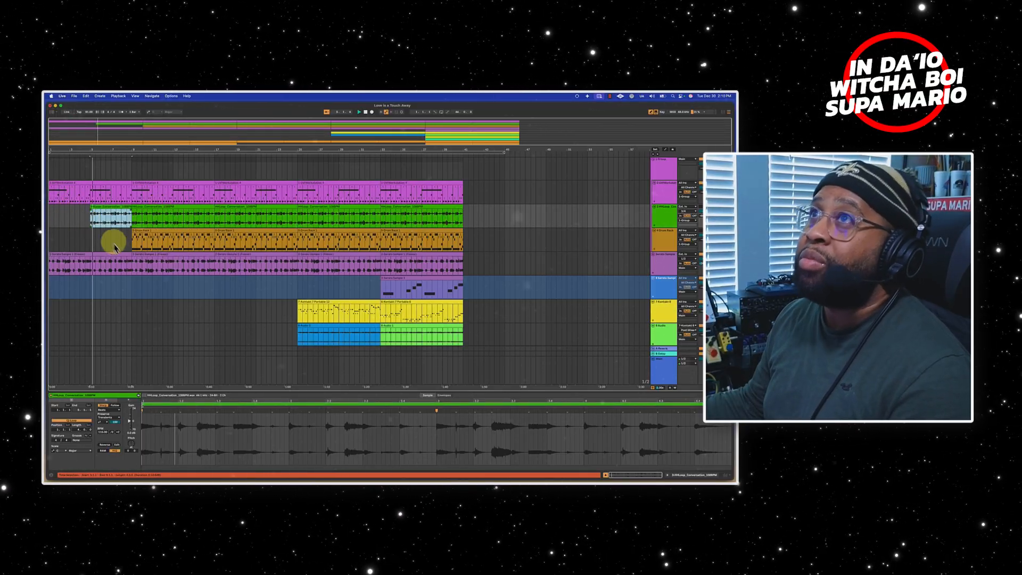
key(space)
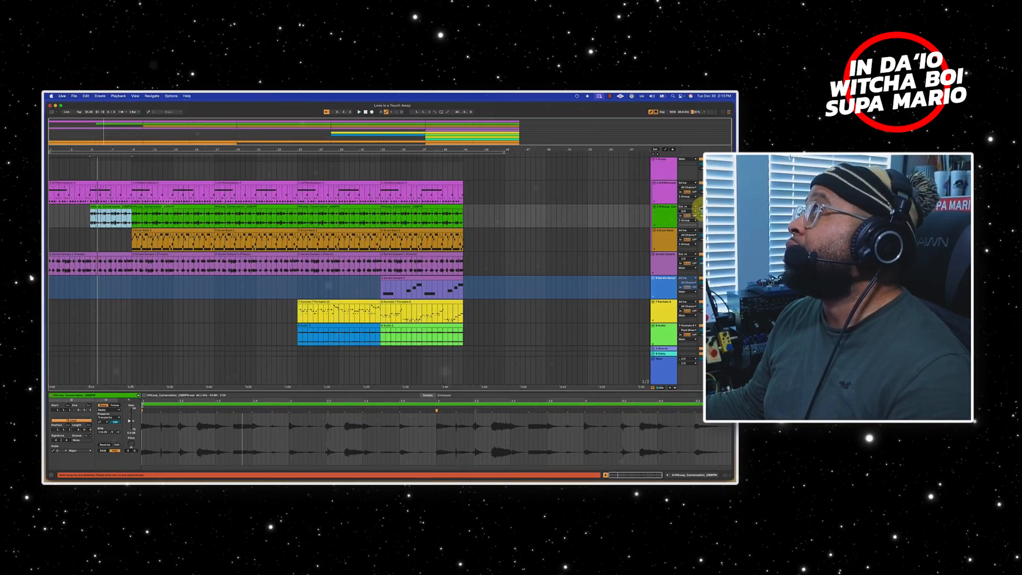
click(705, 208)
click(539, 236)
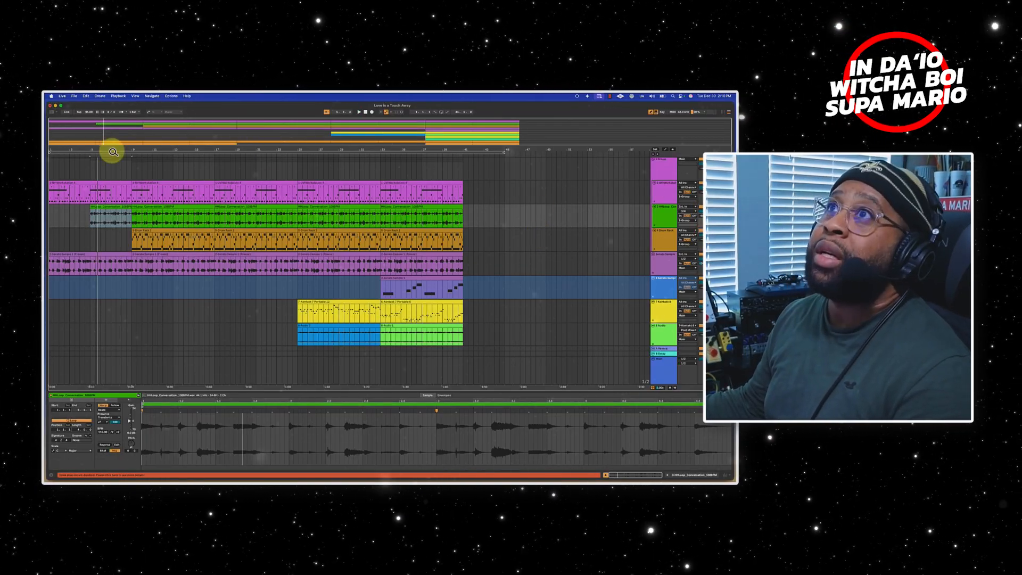
- Play the arrangement from bar 4 and review how all tracks enter through the intro and the following section
click(82, 220)
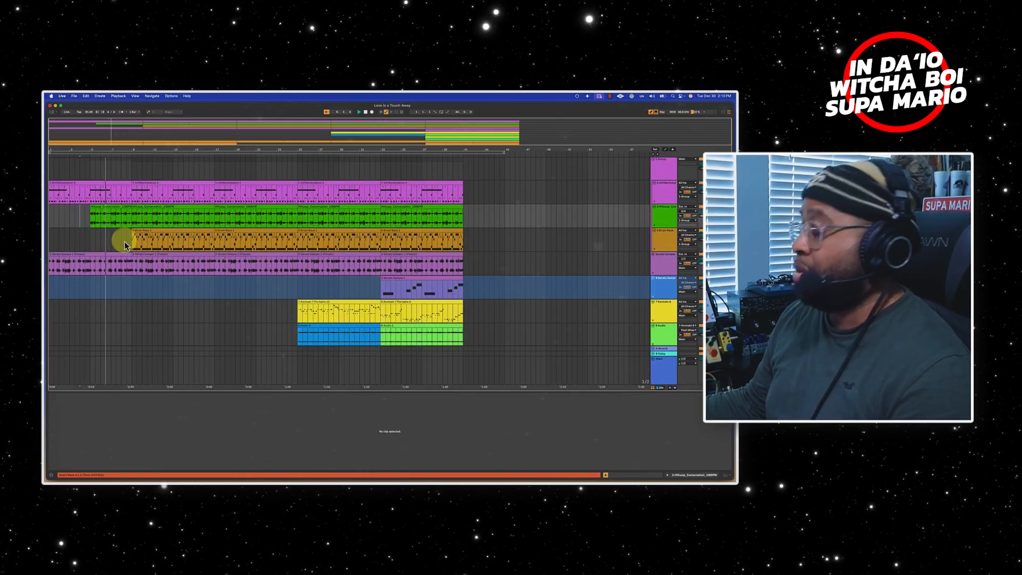
scroll(143, 277, down, 5)
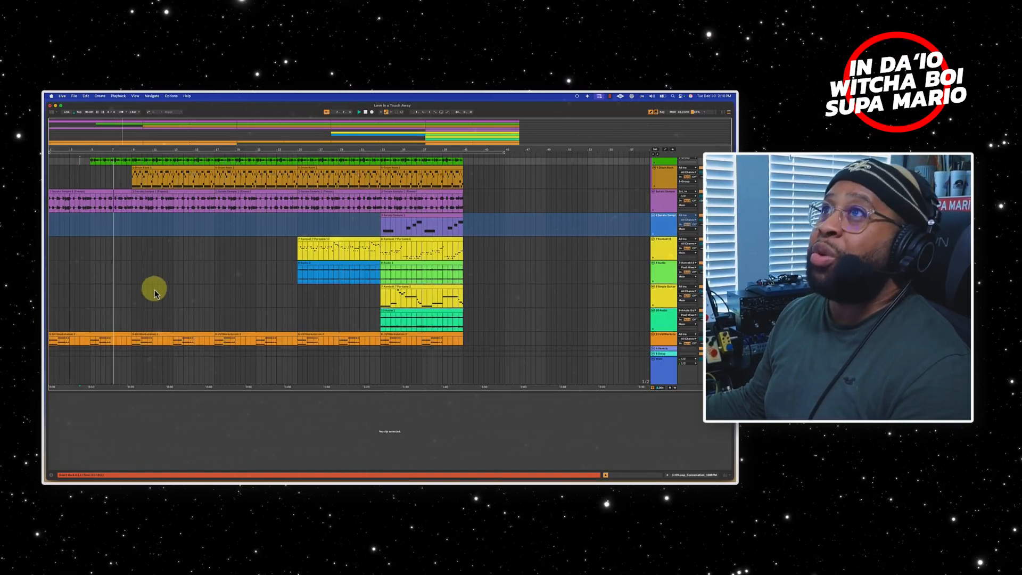
scroll(153, 288, up, 5)
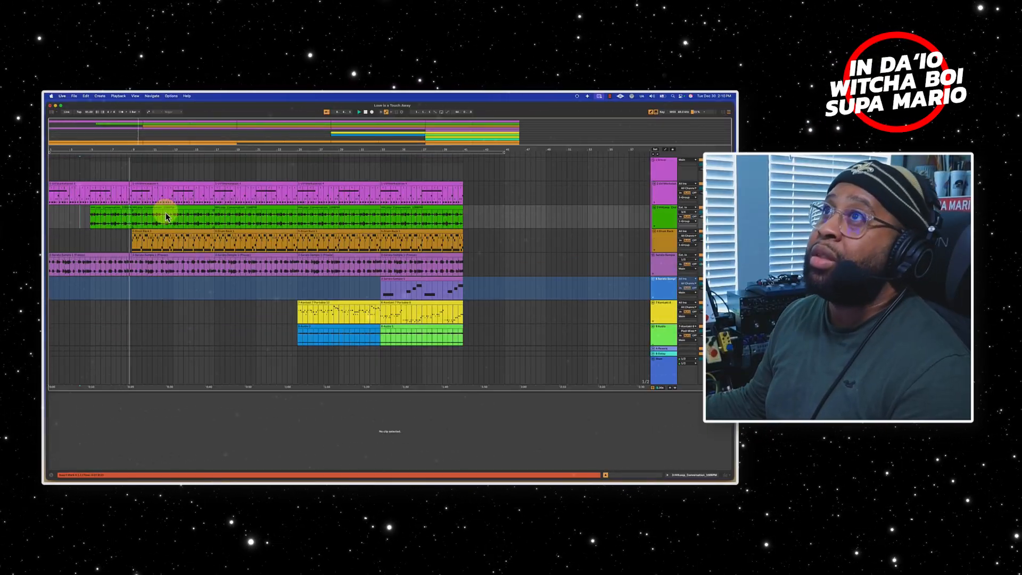
scroll(175, 251, down, 4)
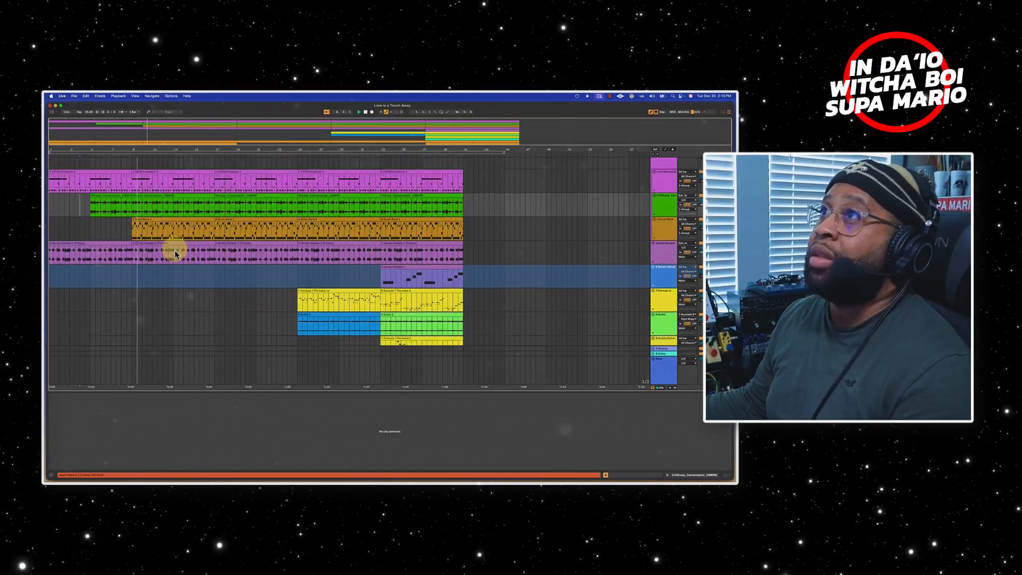
scroll(174, 250, down, 1)
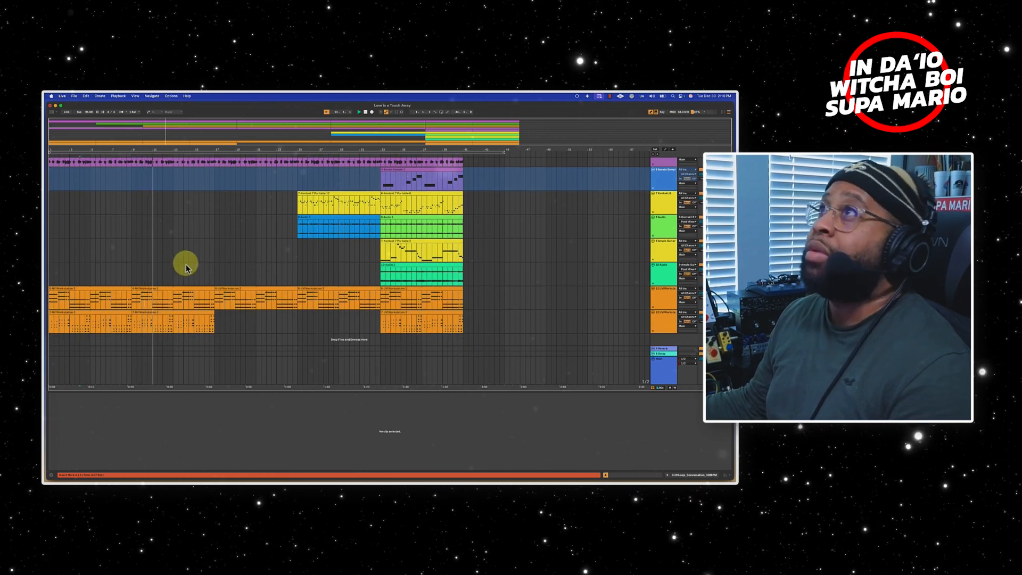
scroll(185, 263, up, 3)
scroll(185, 267, up, 2)
scroll(185, 266, down, 3)
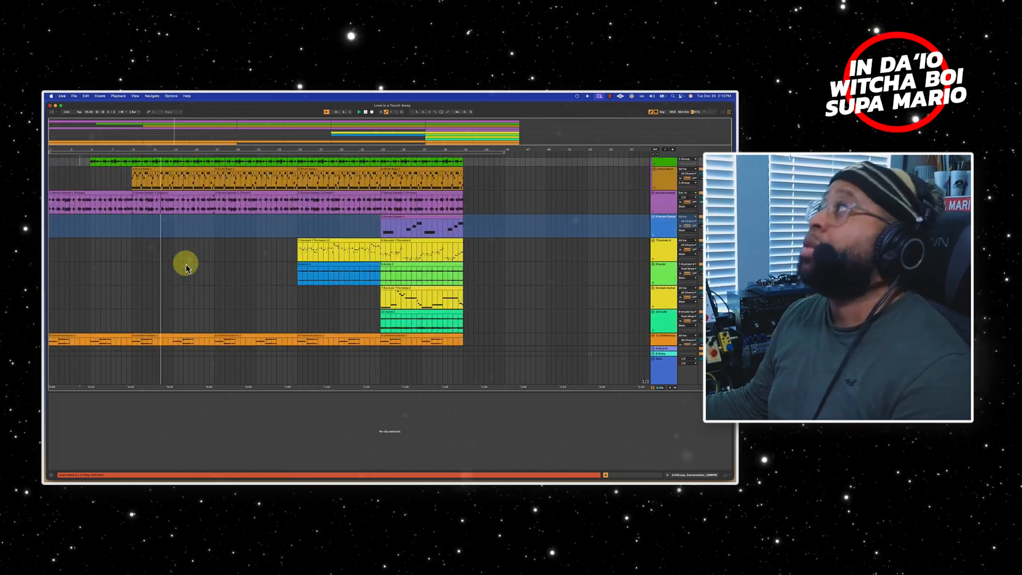
scroll(186, 268, down, 2)
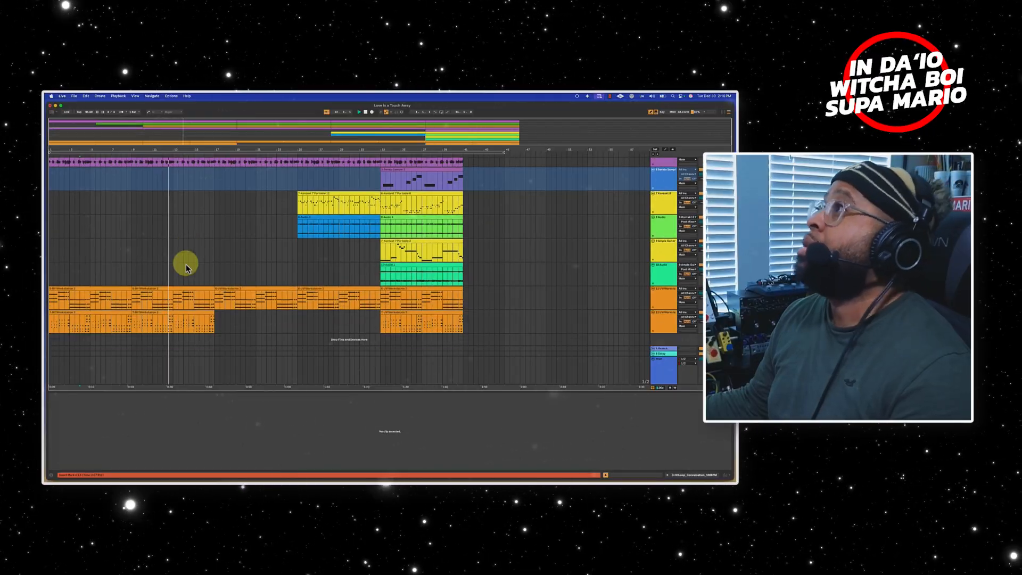
scroll(186, 268, up, 5)
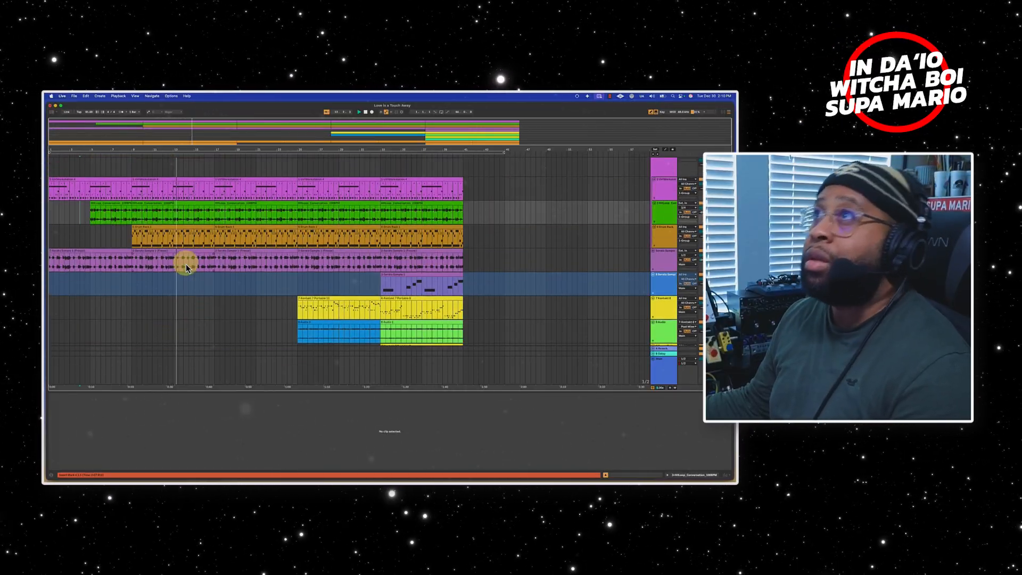
scroll(186, 268, down, 1)
scroll(186, 268, down, 1)
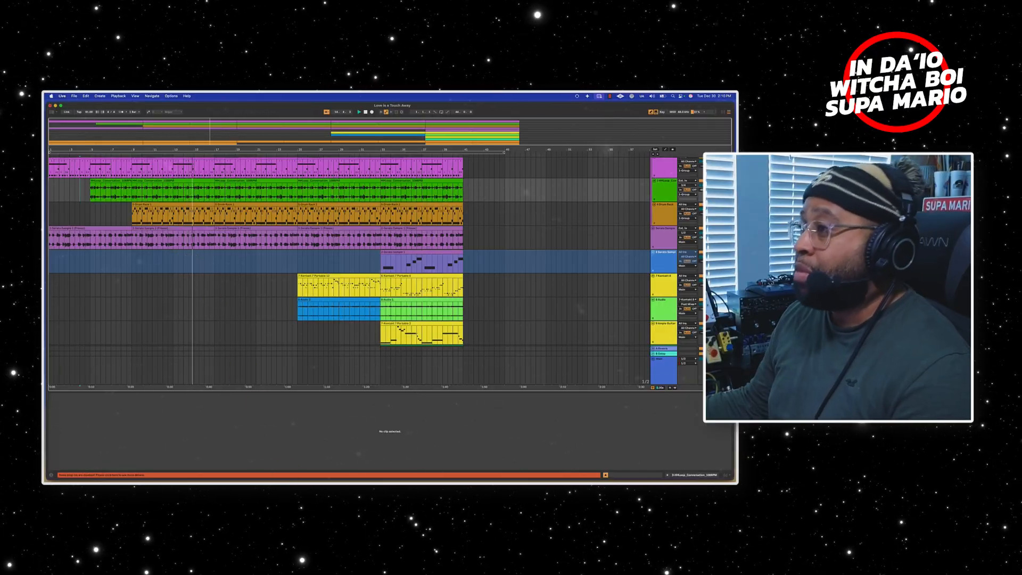
- Set the output volume of the Space Replicator plugin on the main track to +3 dB and close its window
double_click(662, 365)
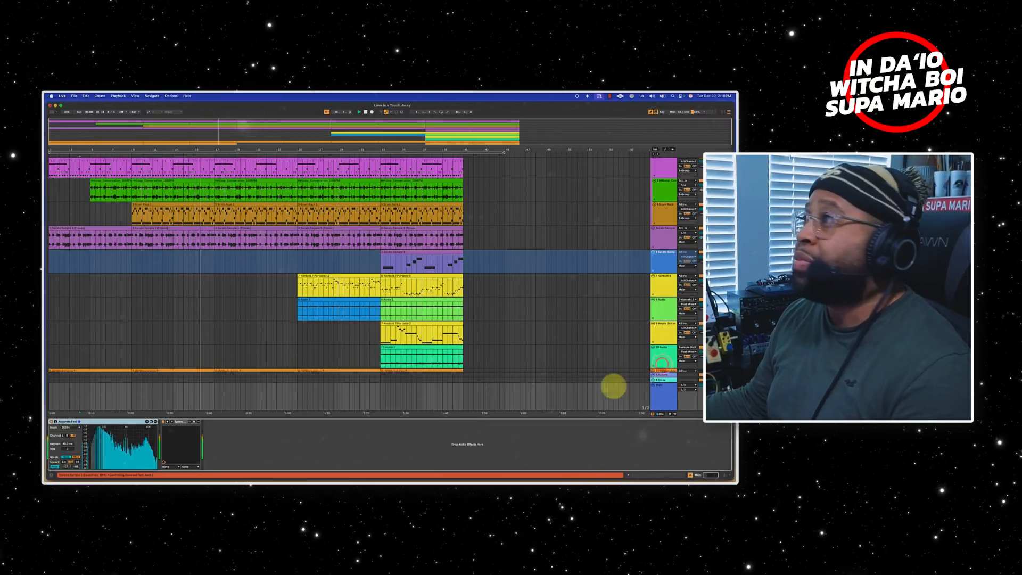
click(189, 421)
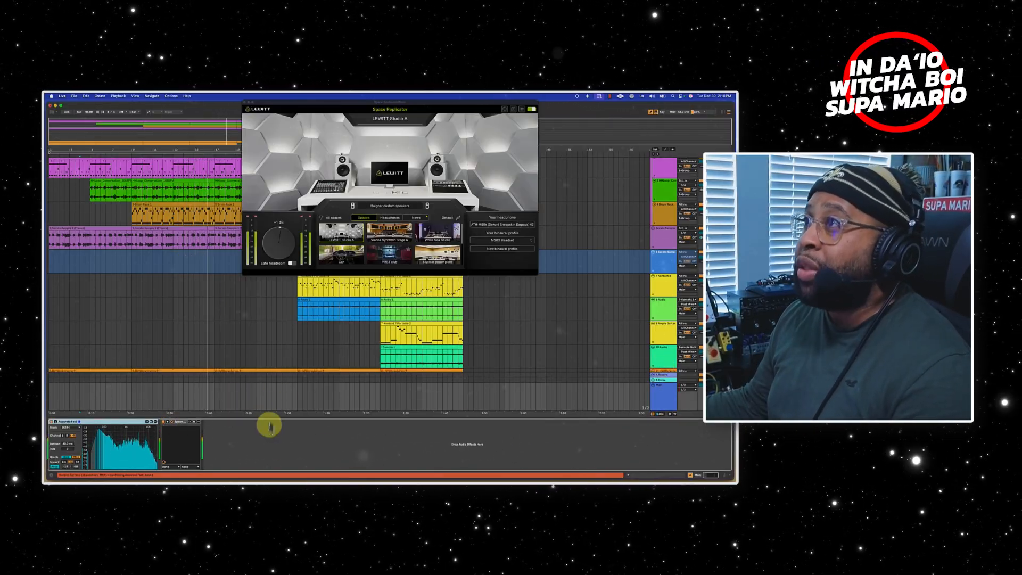
drag(276, 249, 279, 251)
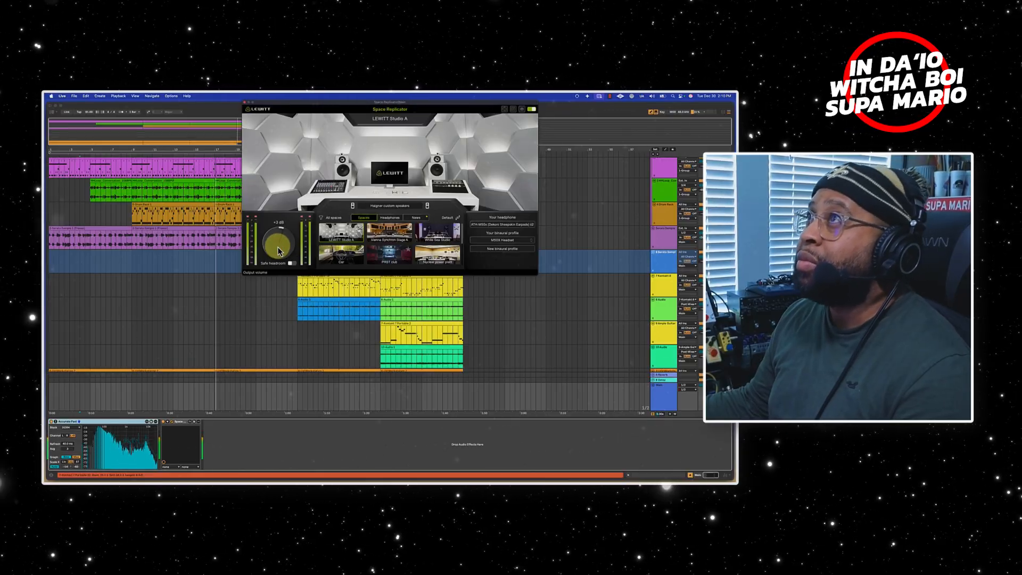
click(245, 102)
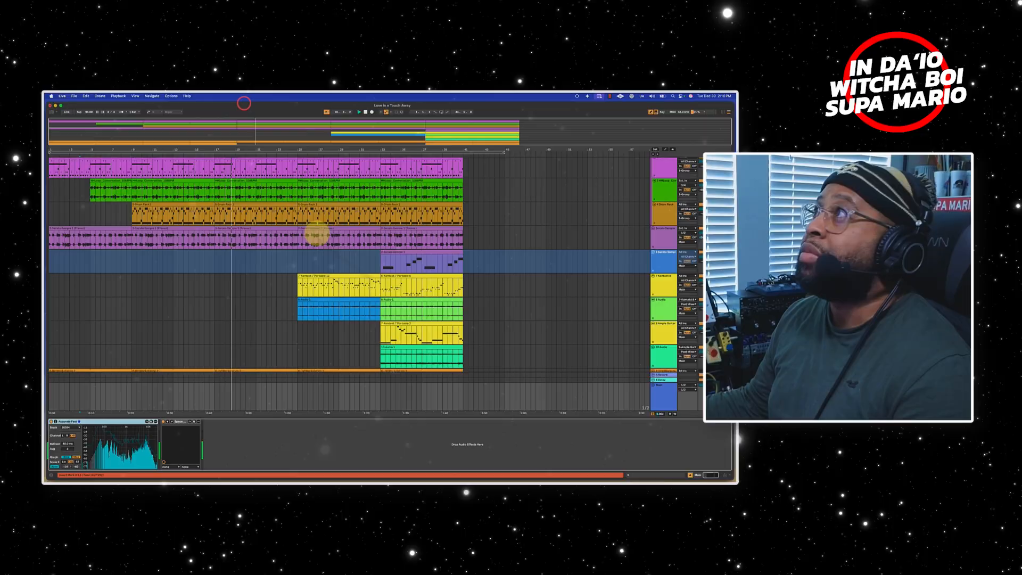
- Replay the arrangement from the start and review the intro's tracks, including the upper orange track's clip at bar 9
scroll(317, 230, up, 2)
scroll(600, 254, down, 4)
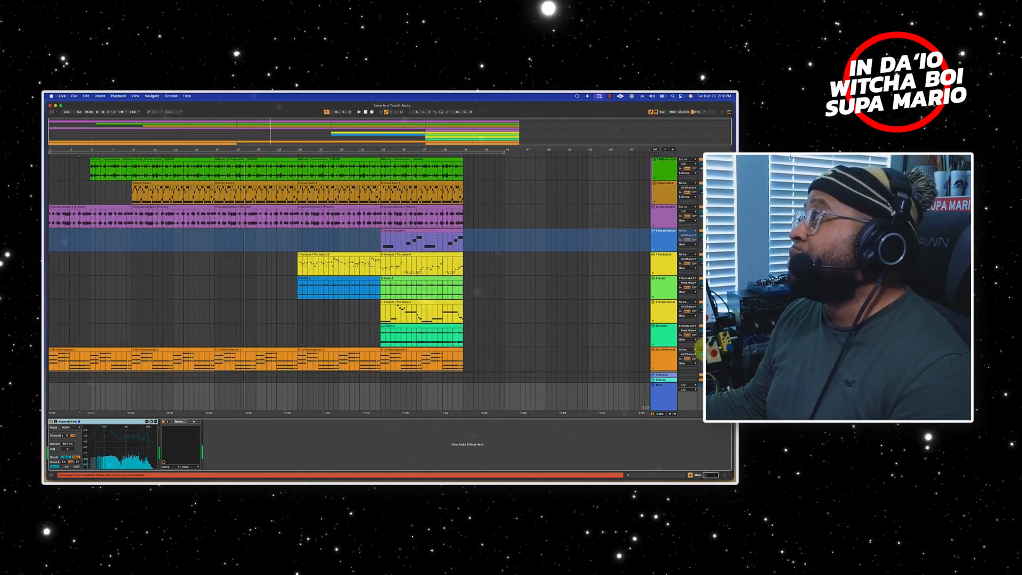
scroll(531, 333, up, 1)
scroll(532, 334, down, 3)
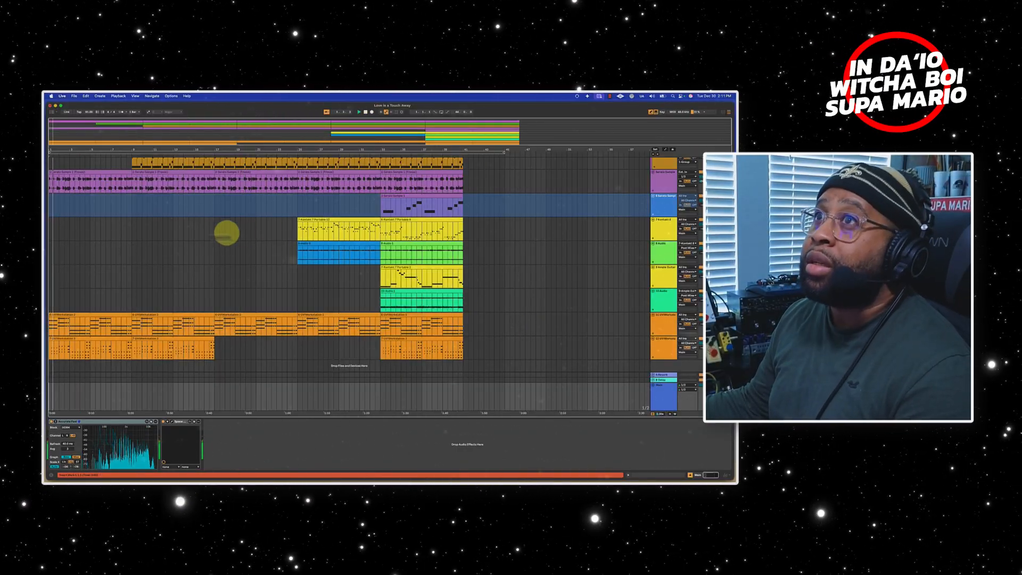
scroll(199, 234, up, 2)
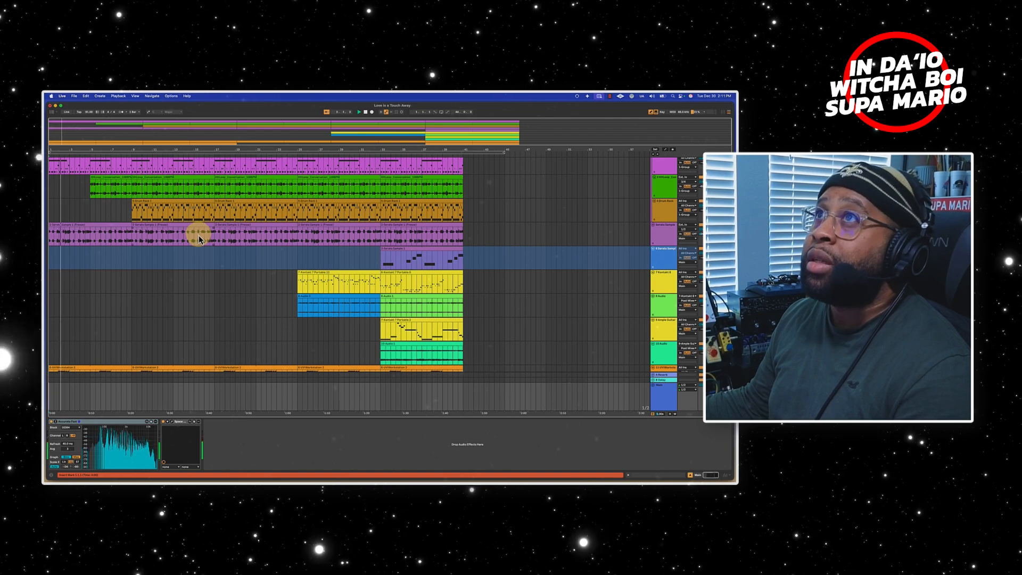
scroll(199, 237, down, 2)
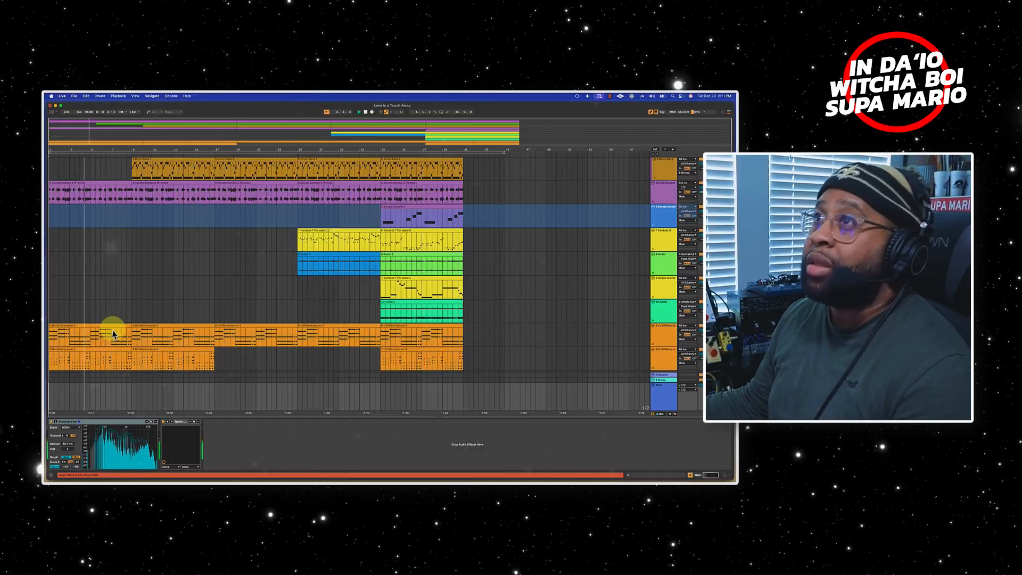
click(151, 330)
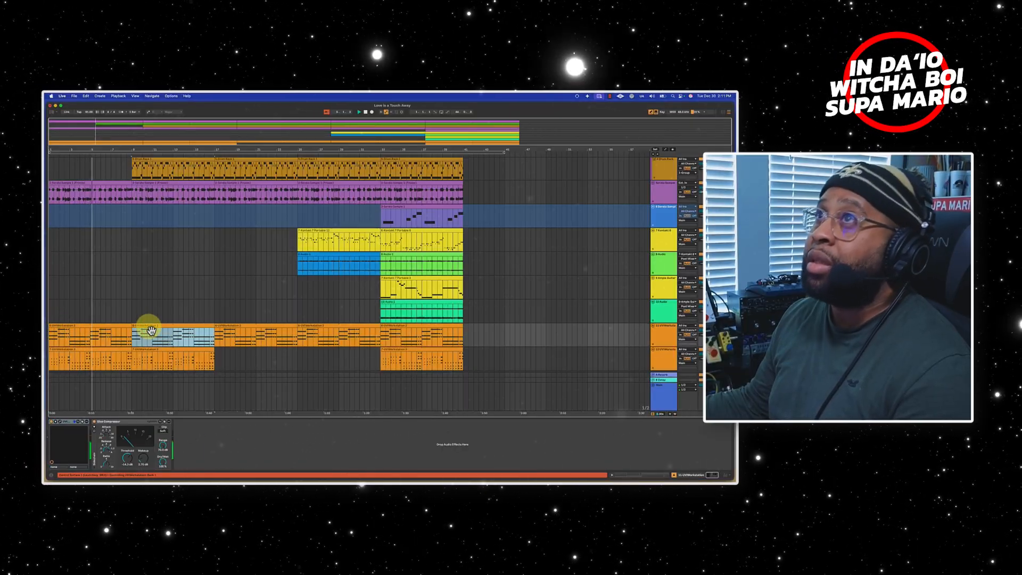
scroll(149, 330, up, 2)
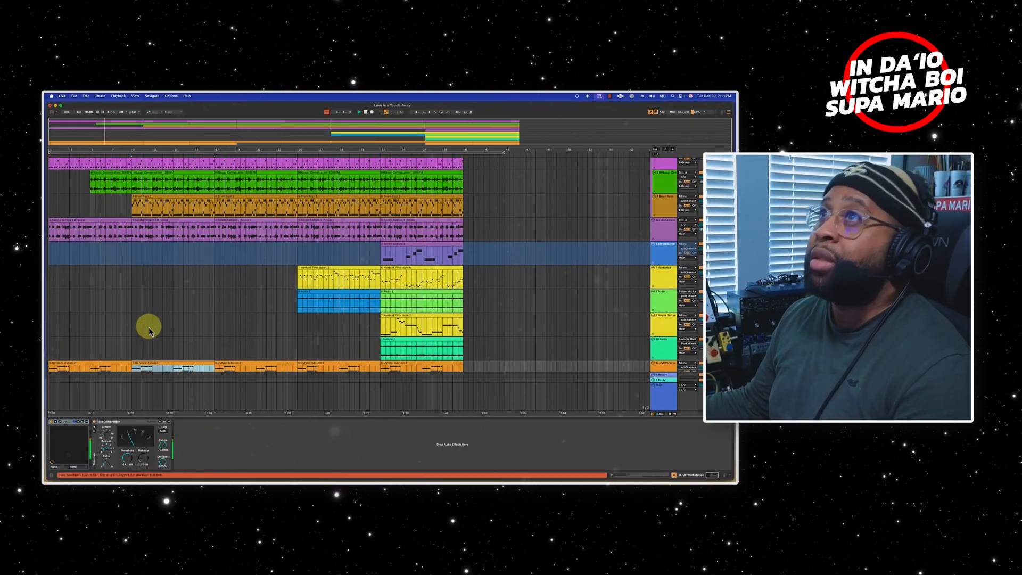
scroll(148, 327, down, 2)
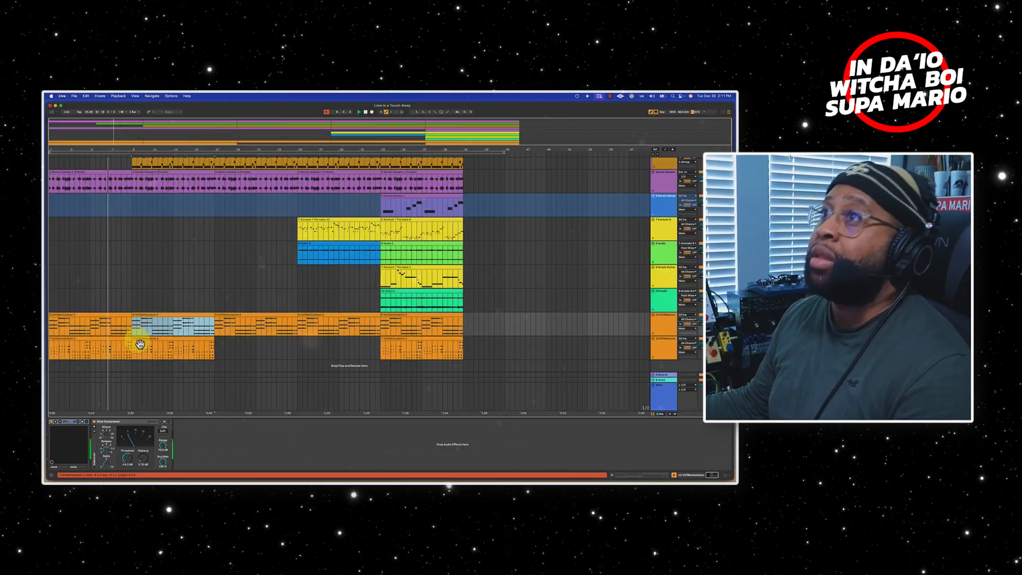
- Move the lowest orange track's second clip from bar 9 to bar 17
click(140, 344)
drag(140, 344, 221, 346)
click(157, 349)
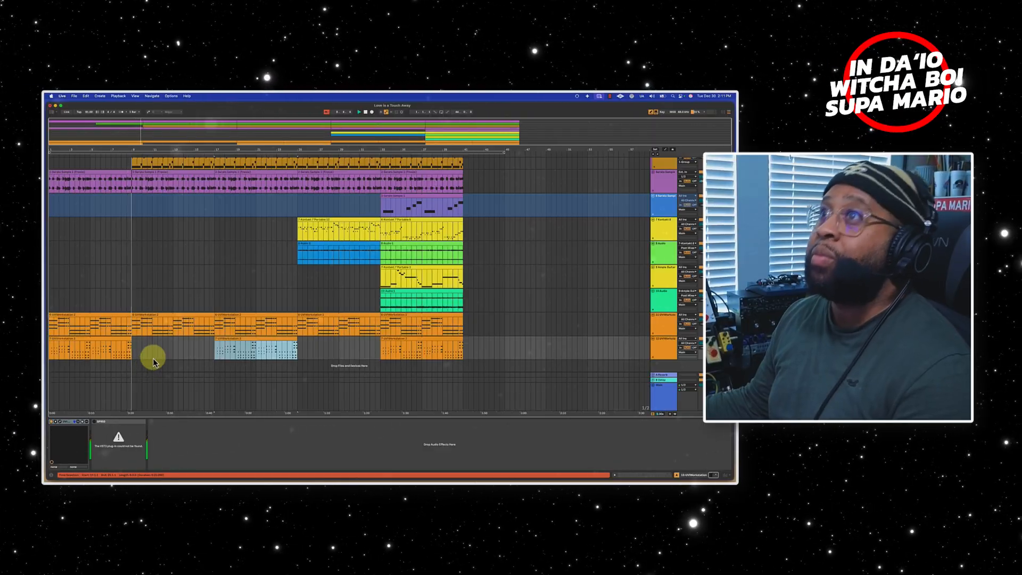
- Copy the blue audio clip at bar 25 to bar 17 on the same track
scroll(153, 362, up, 3)
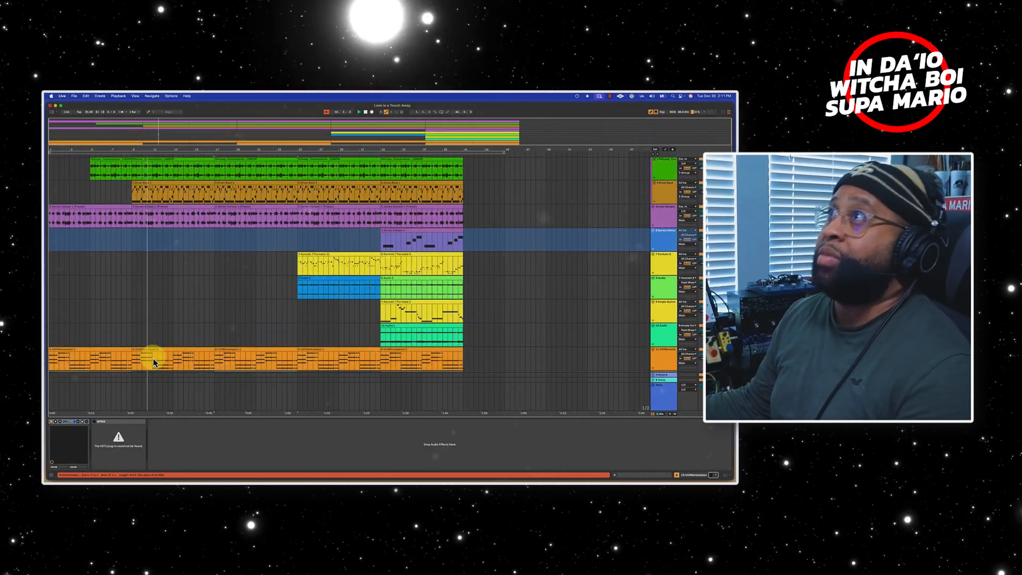
scroll(154, 362, down, 1)
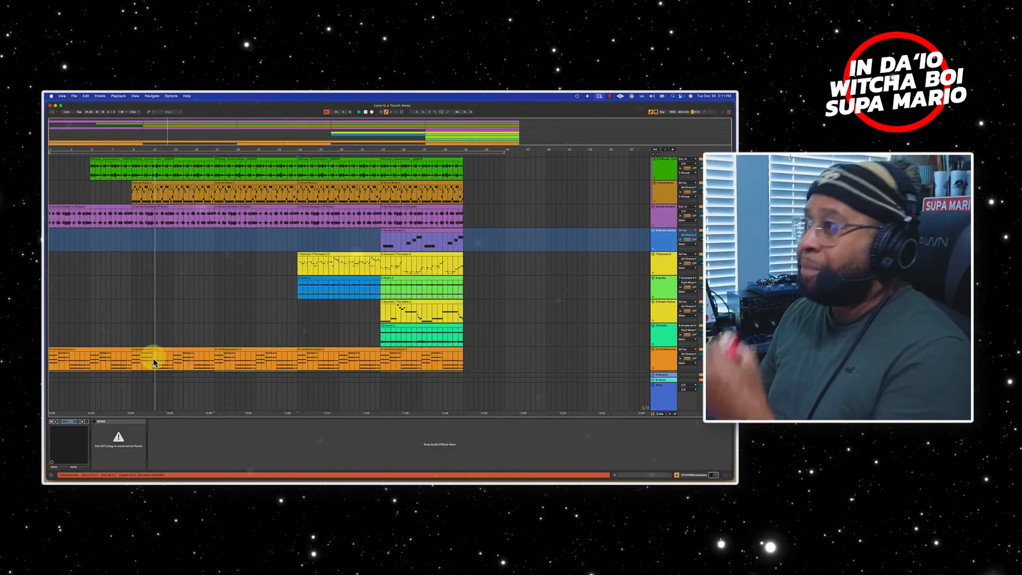
scroll(153, 362, down, 1)
scroll(154, 362, up, 3)
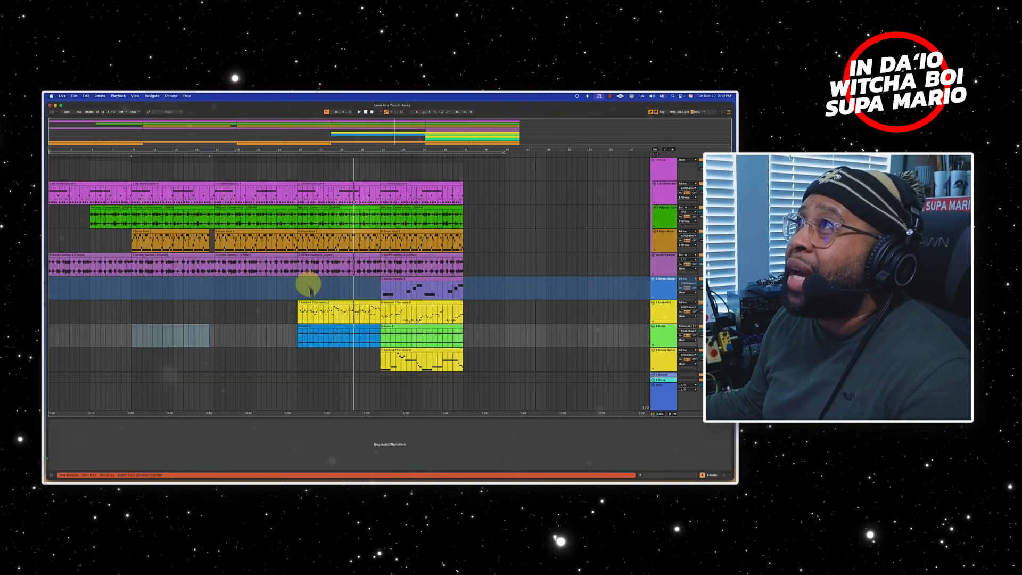
scroll(300, 250, down, 2)
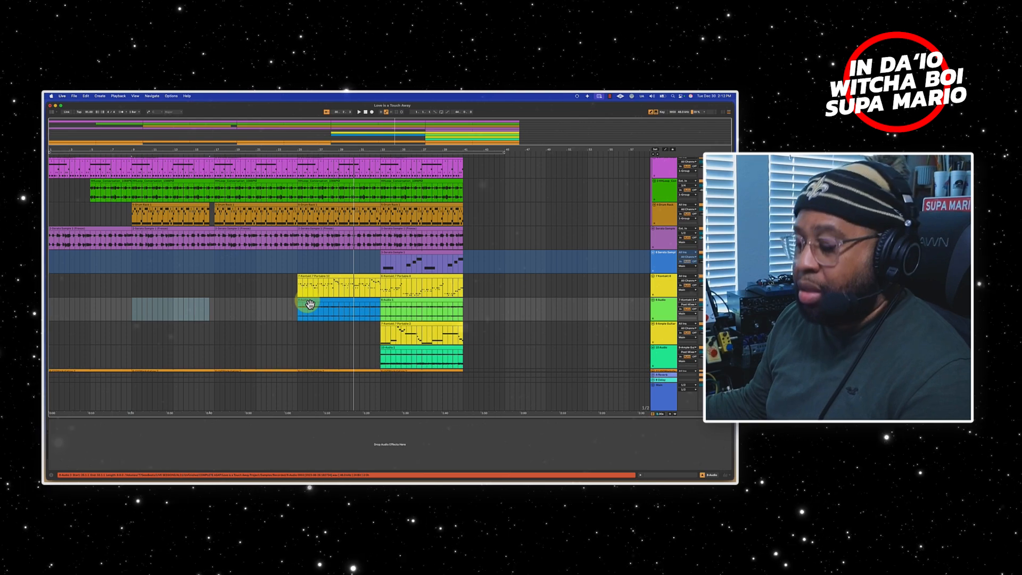
drag(309, 304, 225, 306)
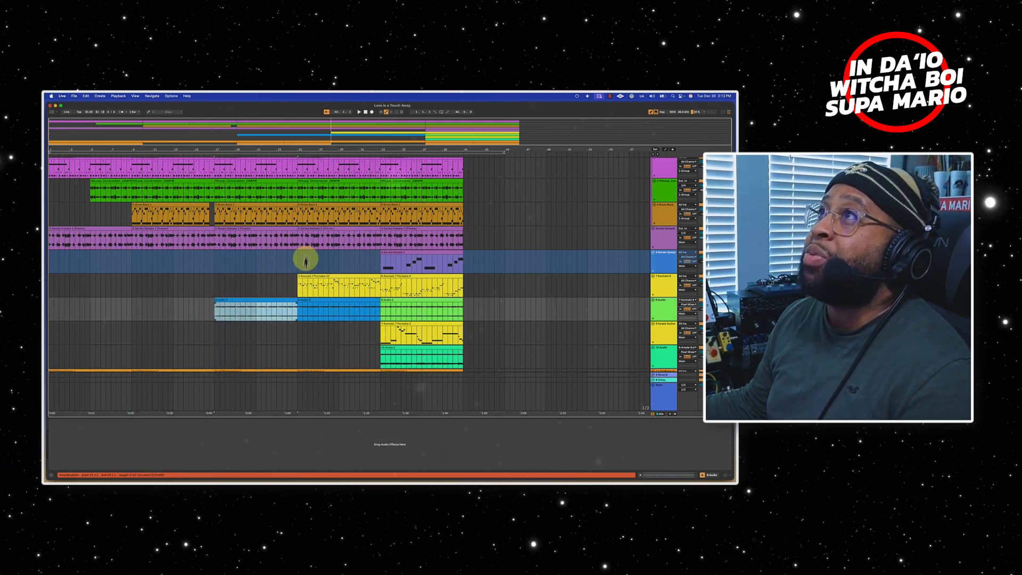
scroll(309, 311, down, 2)
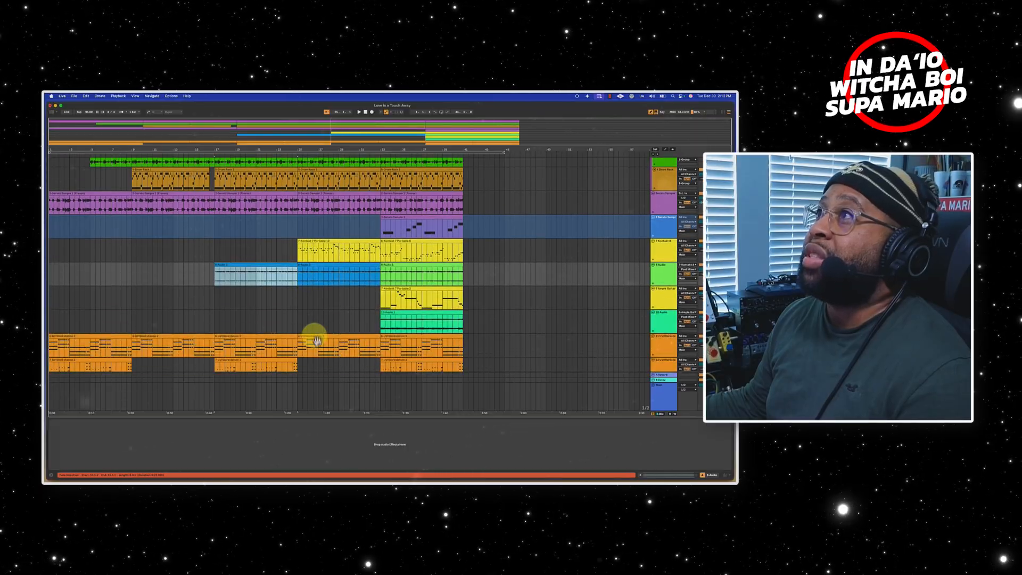
- Move the bars 25–33 section of all tracks to bar 41 and delete the emptied eight bars of time
scroll(313, 337, down, 3)
drag(296, 347, 379, 120)
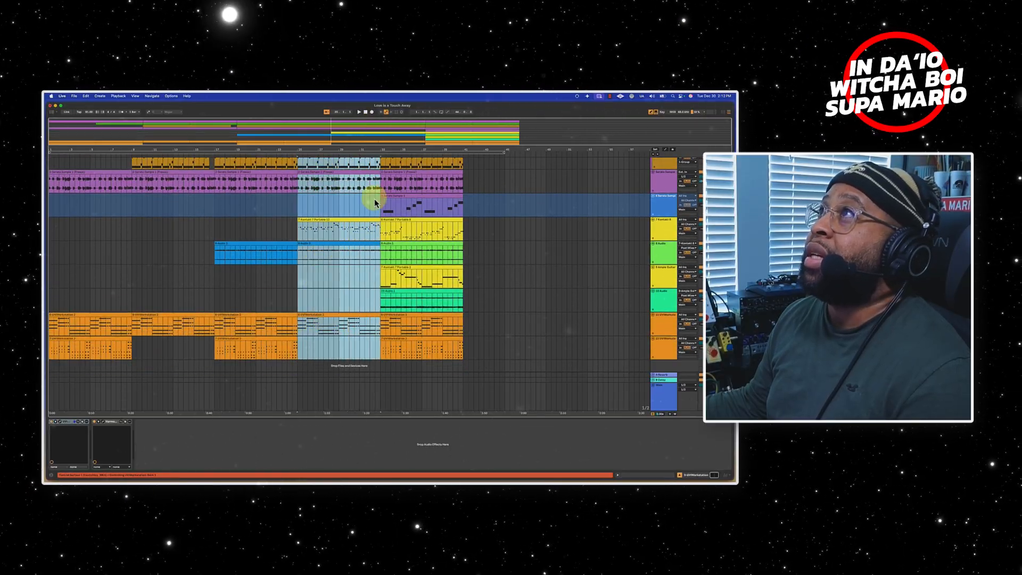
scroll(373, 196, up, 4)
scroll(376, 201, up, 2)
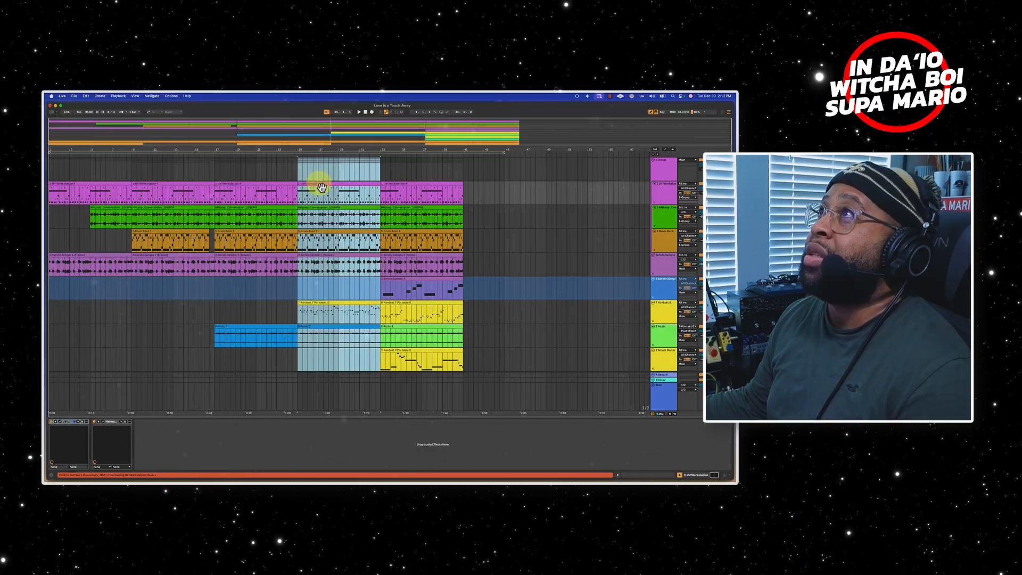
drag(322, 188, 483, 195)
drag(300, 185, 380, 419)
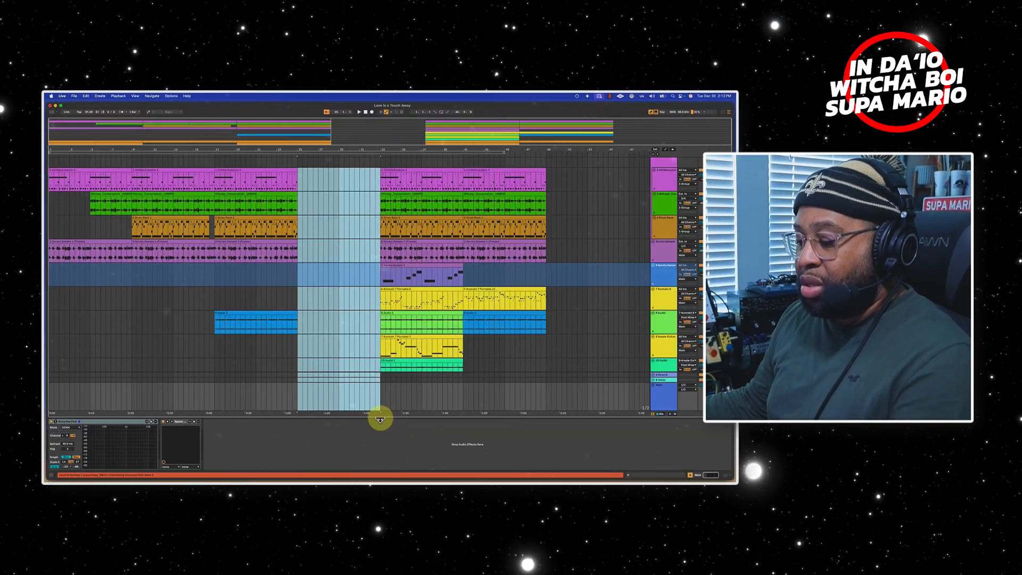
key(super+shift+Delete)
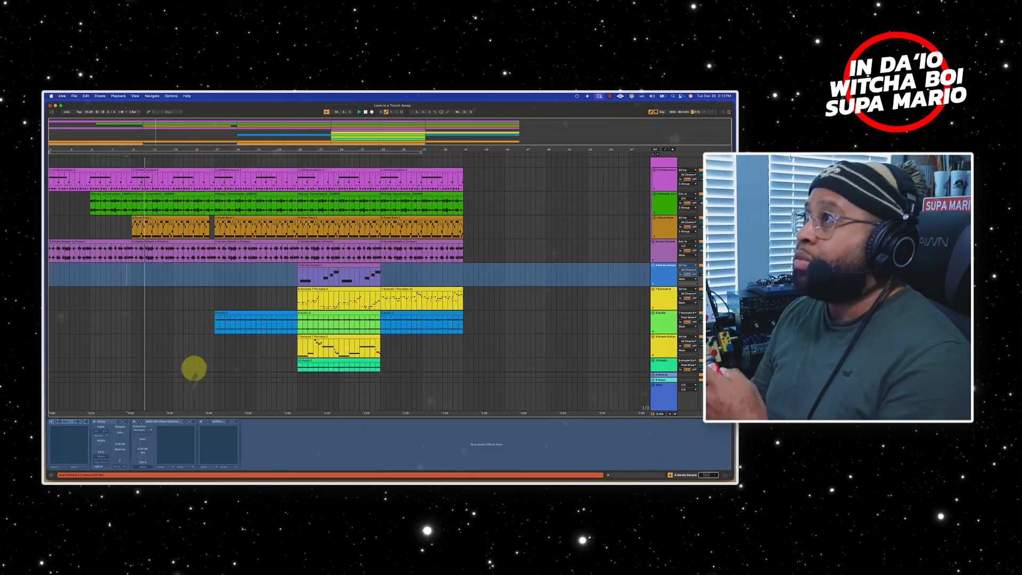
- Open the Space Replicator plugin window on the main track and check it during playback
click(669, 400)
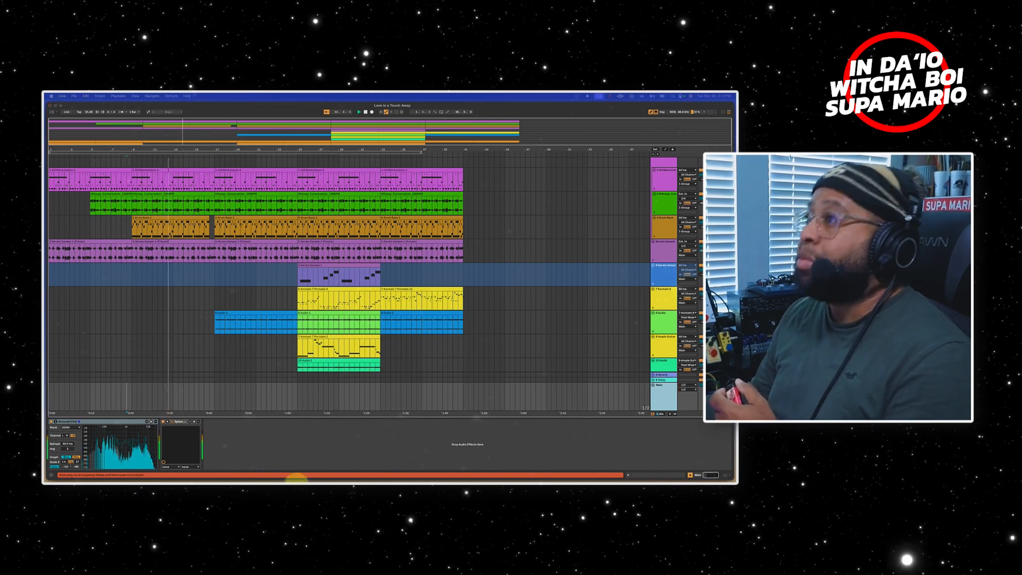
drag(296, 481, 399, 195)
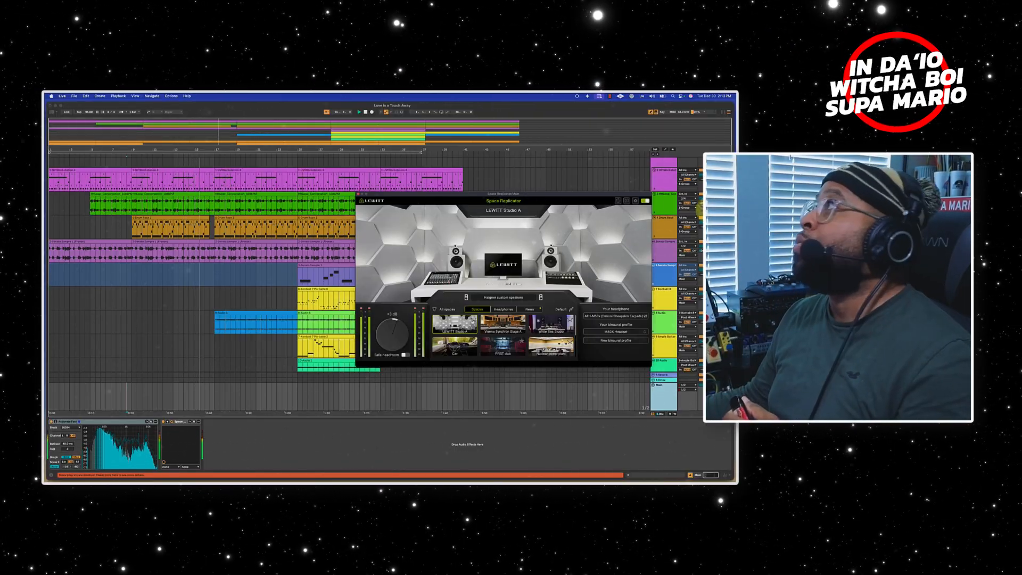
click(704, 169)
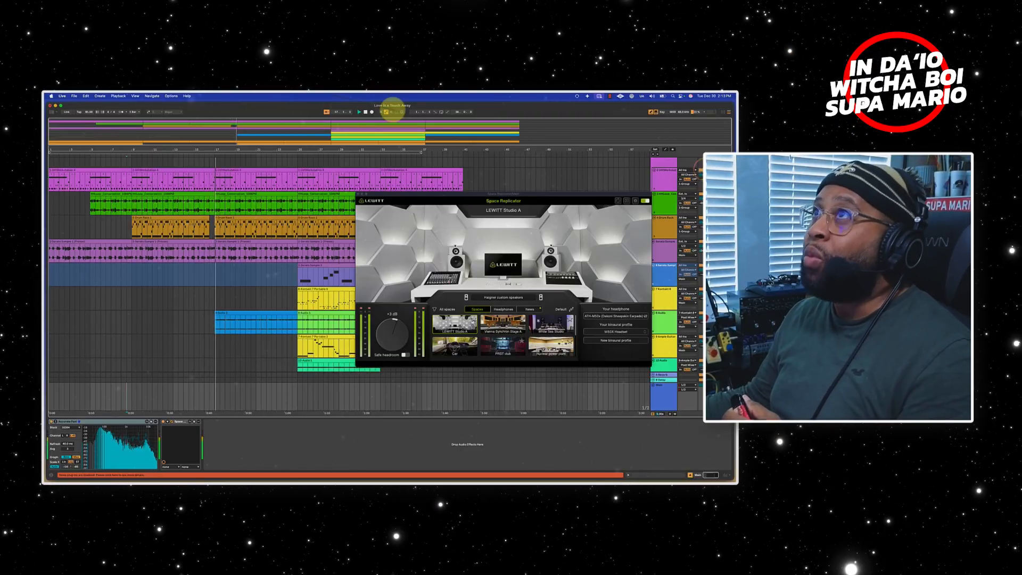
- Create half-bar drops by trimming the magenta clip before bar 17 and clearing the four upper tracks just before bar 25
click(208, 171)
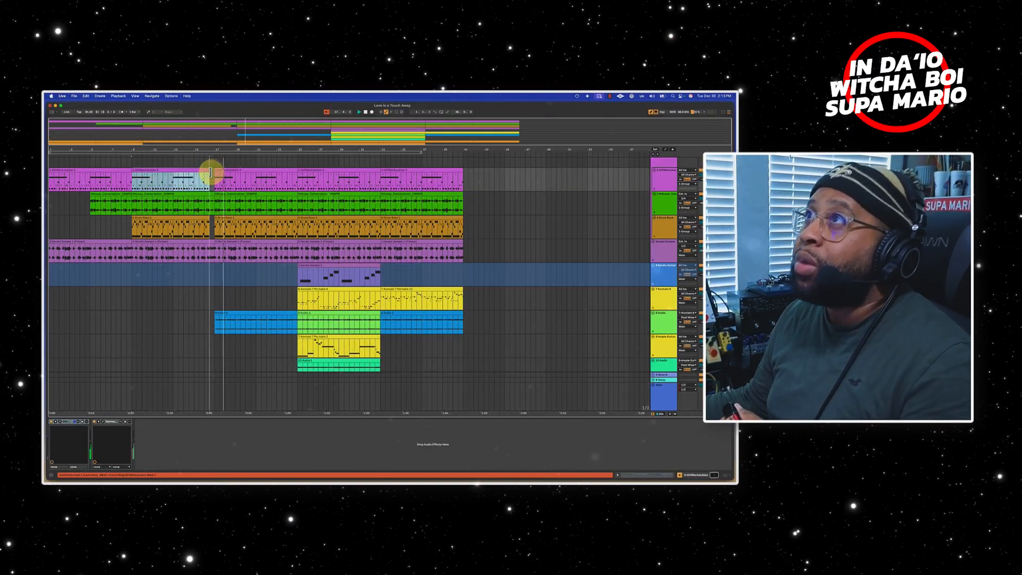
click(222, 277)
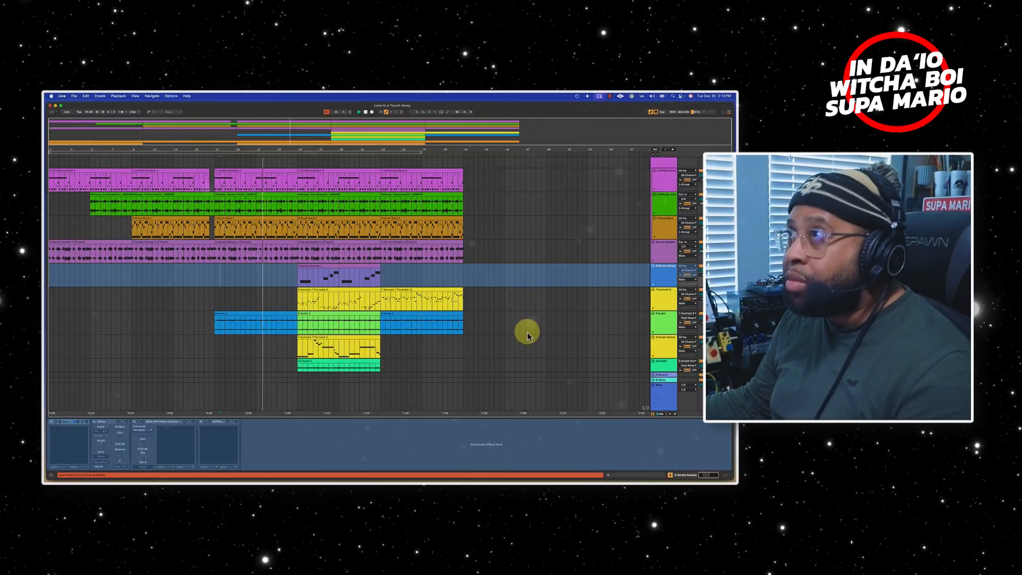
scroll(478, 379, down, 2)
scroll(477, 376, down, 1)
scroll(463, 367, up, 3)
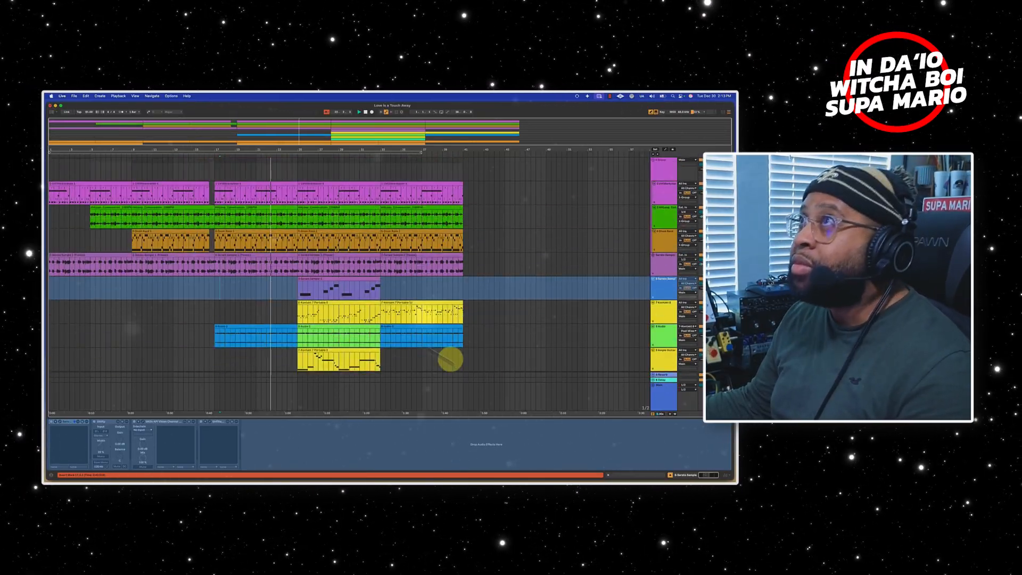
drag(293, 162, 297, 265)
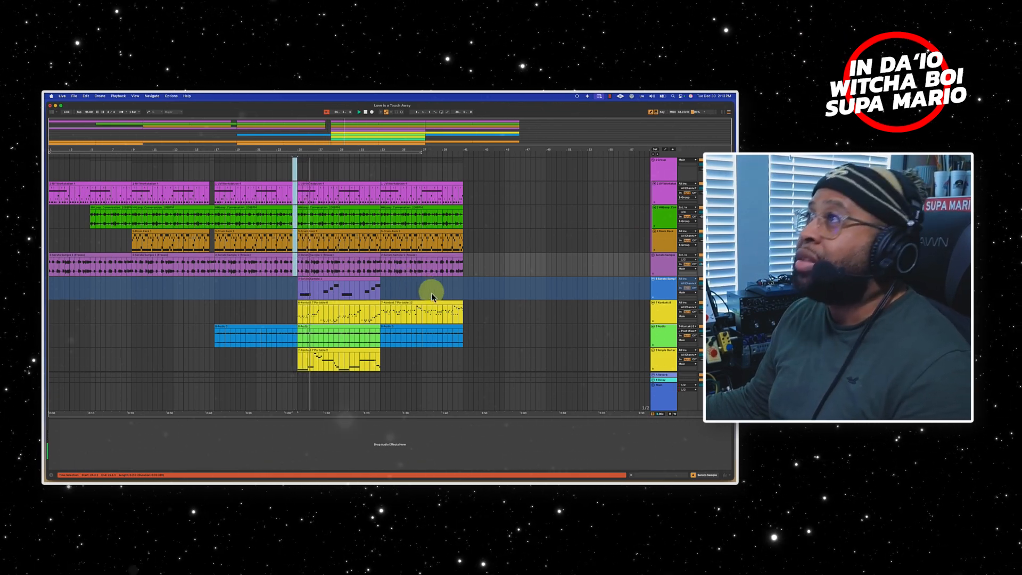
- Shorten the orange Drum Rack clip that starts at bar 25 so it ends at about bar 32
scroll(431, 294, down, 3)
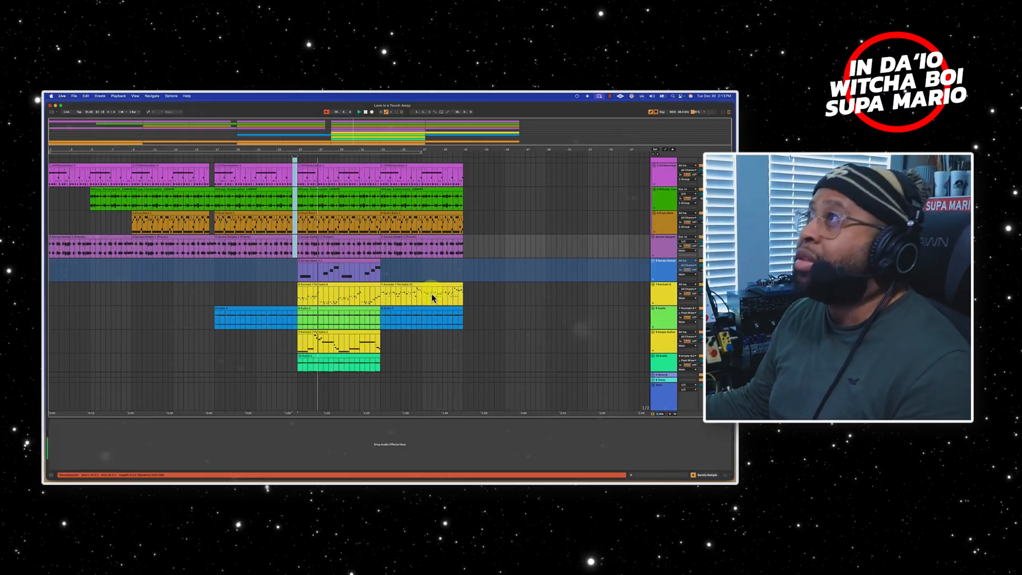
scroll(431, 297, down, 5)
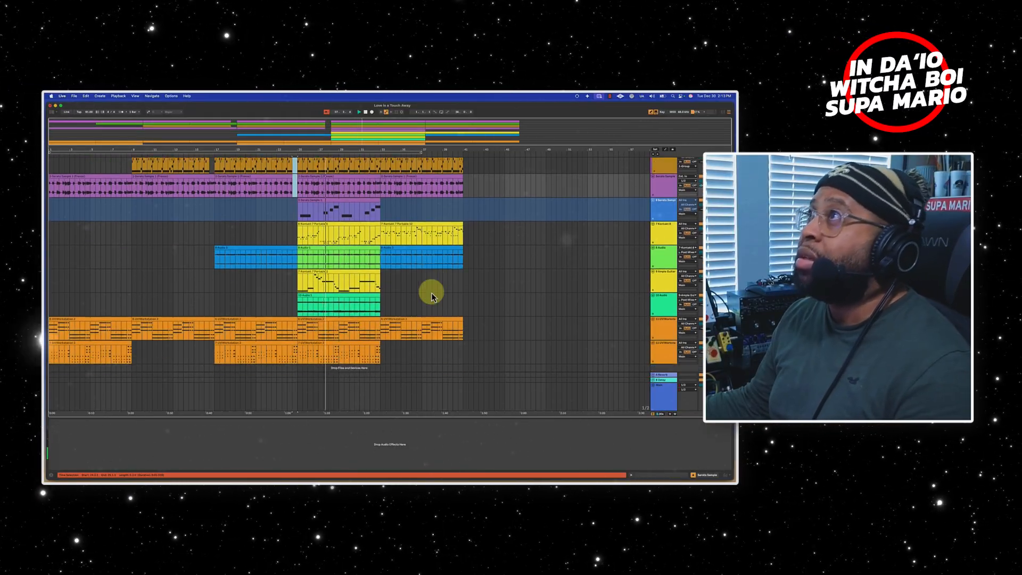
scroll(431, 297, up, 2)
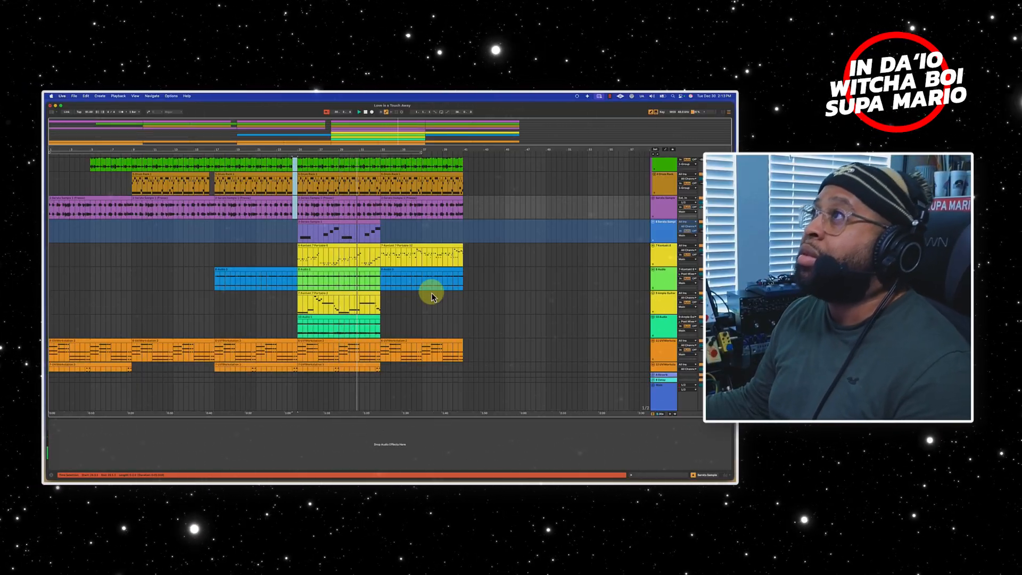
scroll(431, 297, down, 1)
scroll(421, 282, up, 6)
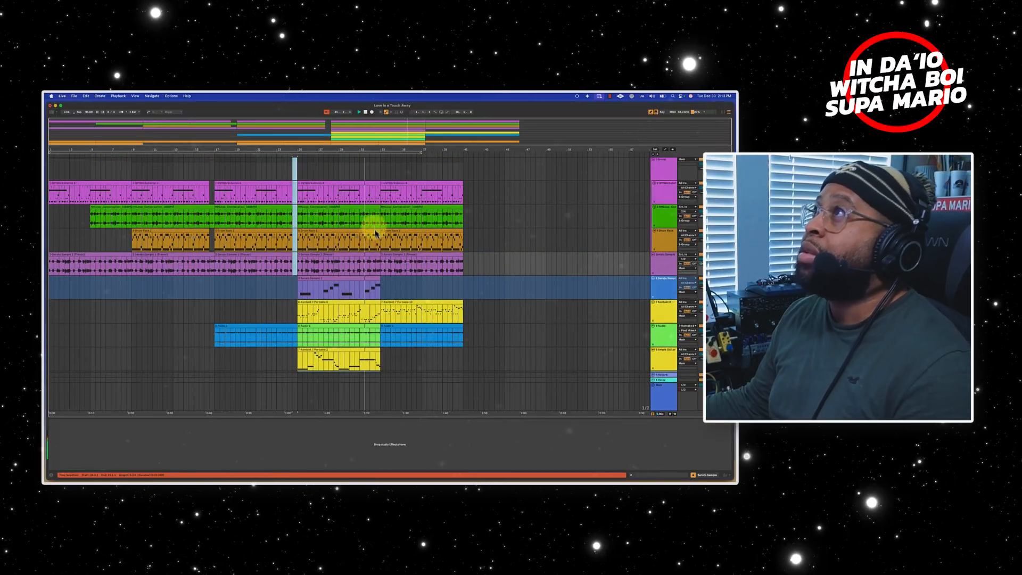
drag(377, 230, 367, 232)
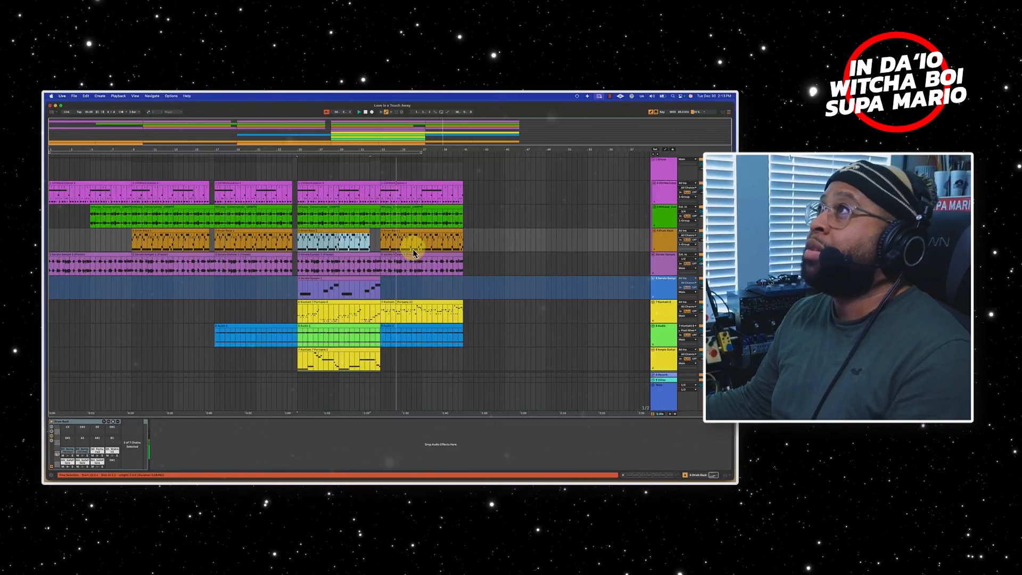
- Replay the arrangement from just before bar 32 and examine how all tracks transition into bar 33
scroll(395, 276, down, 5)
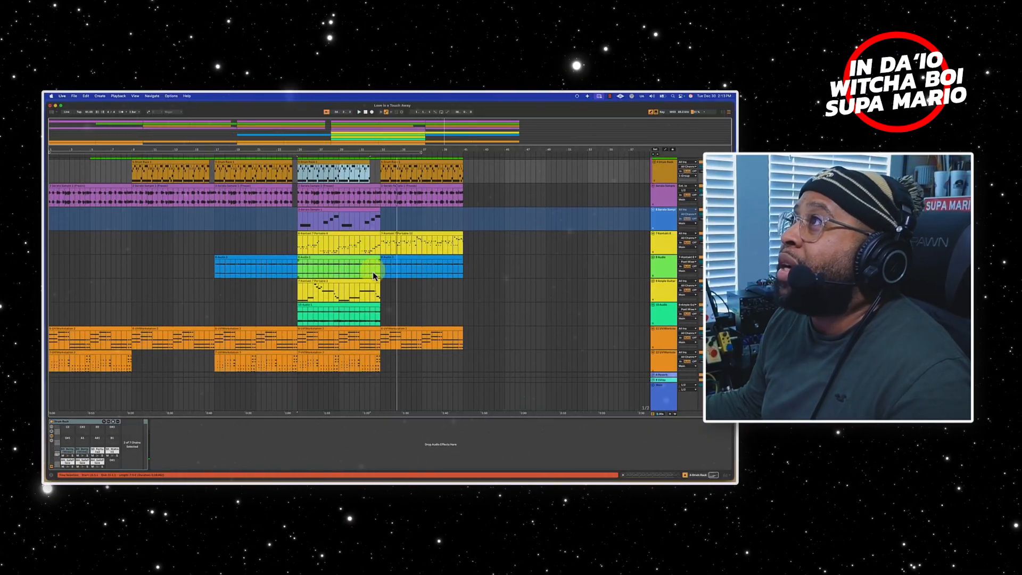
scroll(388, 294, up, 2)
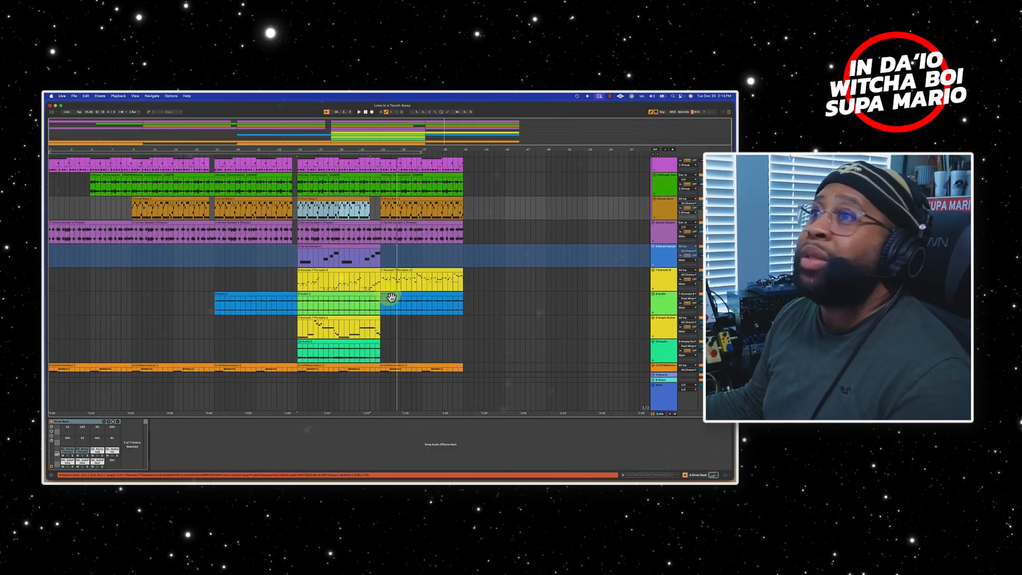
scroll(389, 293, down, 1)
scroll(388, 296, up, 2)
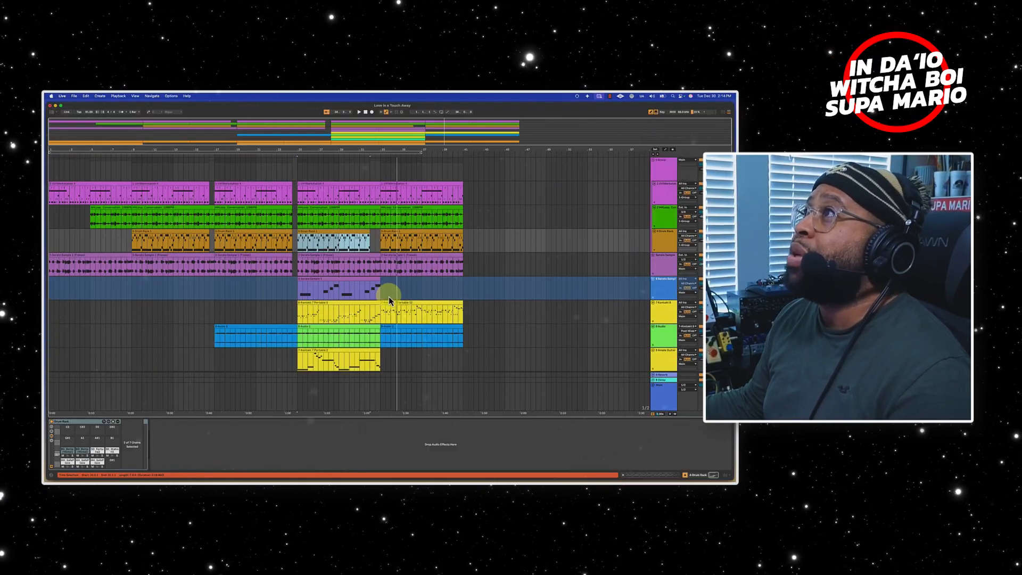
scroll(377, 294, down, 3)
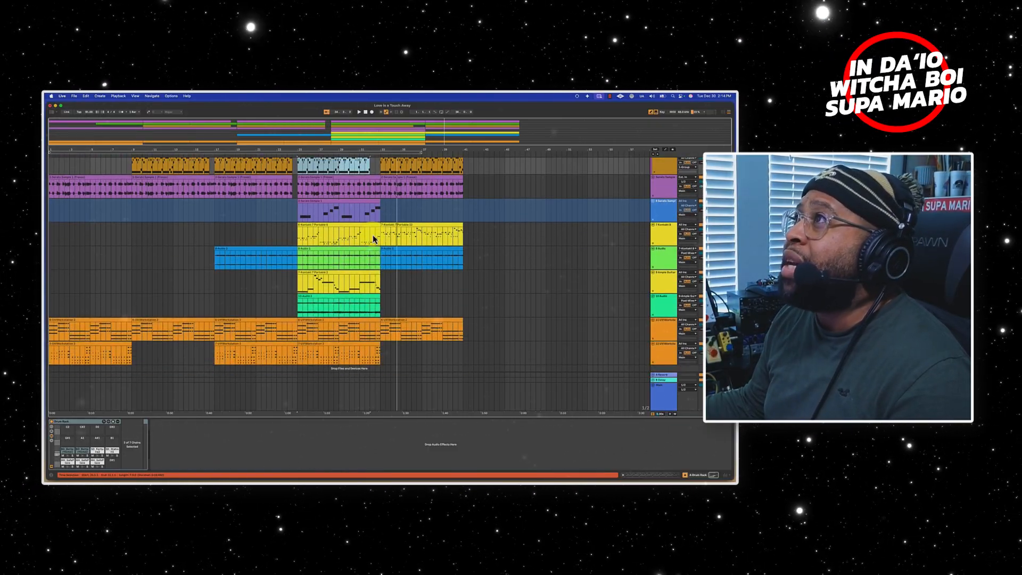
click(364, 169)
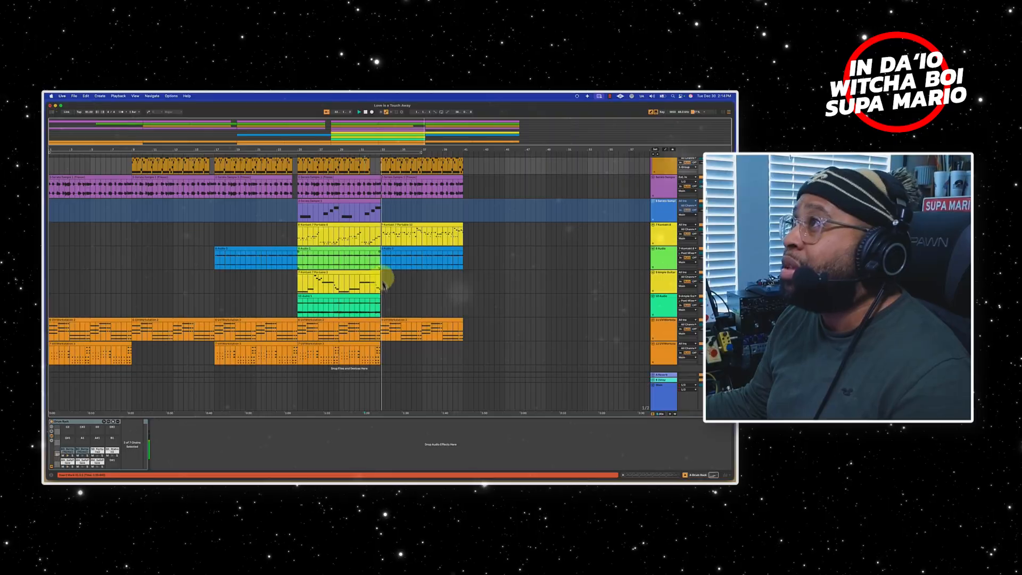
scroll(417, 311, up, 1)
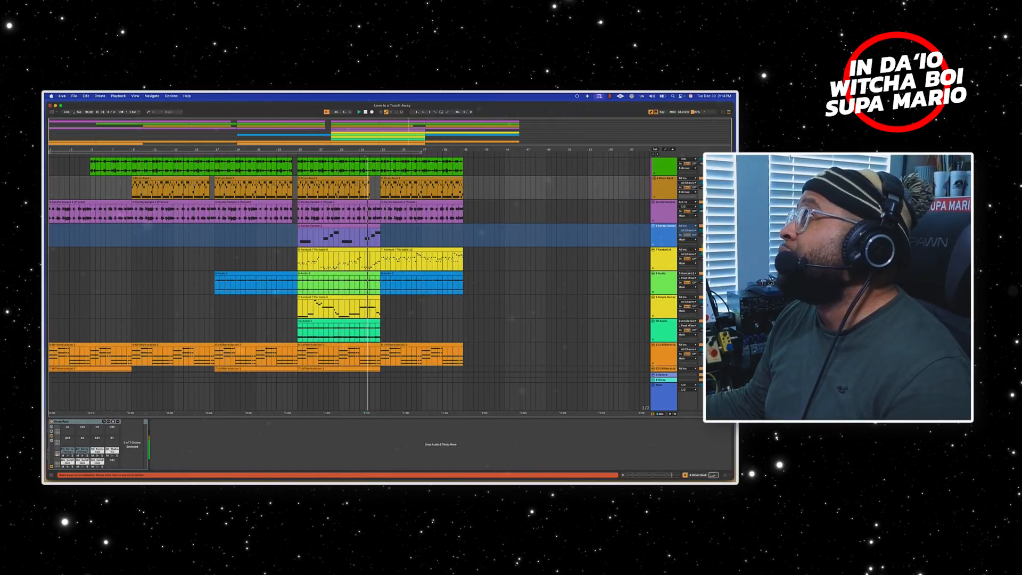
click(712, 249)
scroll(650, 259, up, 2)
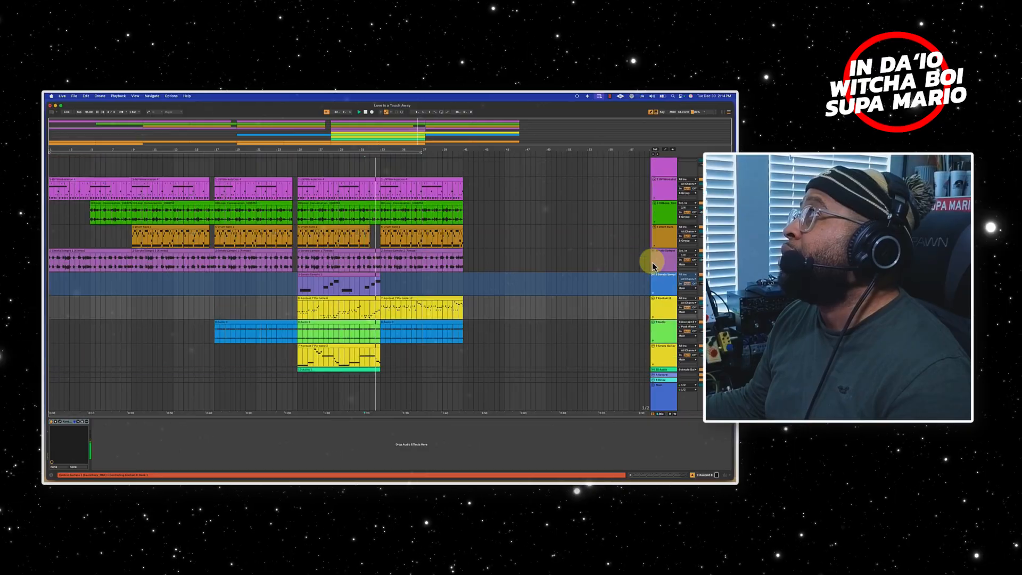
scroll(652, 266, down, 3)
scroll(654, 266, down, 1)
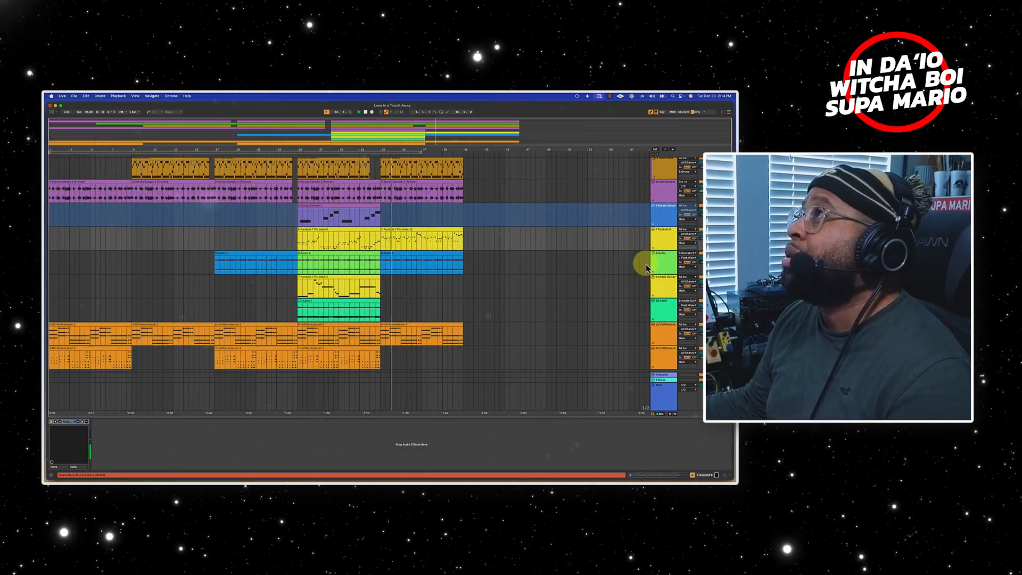
scroll(646, 264, up, 3)
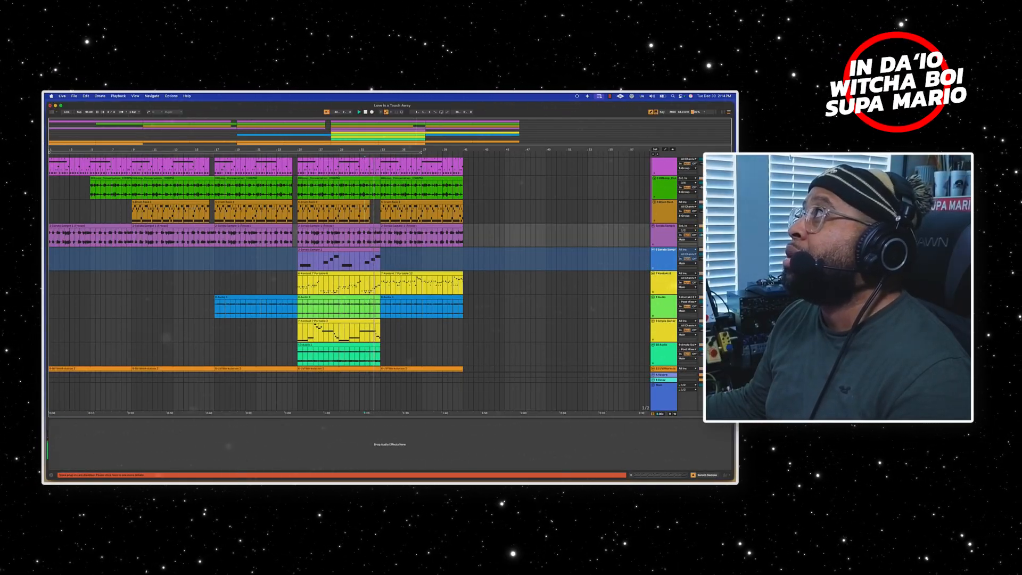
- Copy the bars 9–17 section of all tracks to bar 41 at the end of the arrangement
click(395, 234)
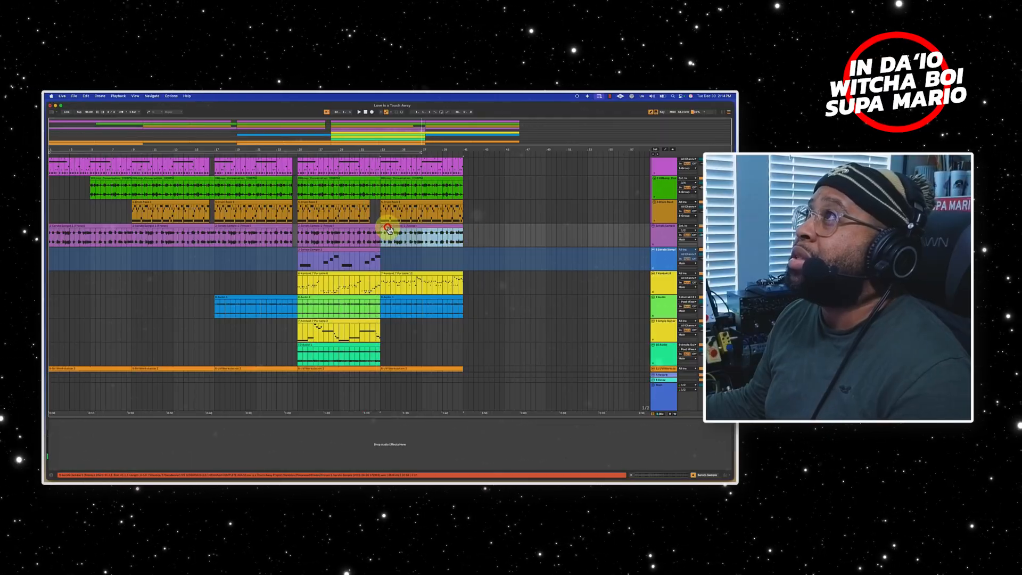
scroll(429, 289, up, 2)
scroll(429, 290, down, 5)
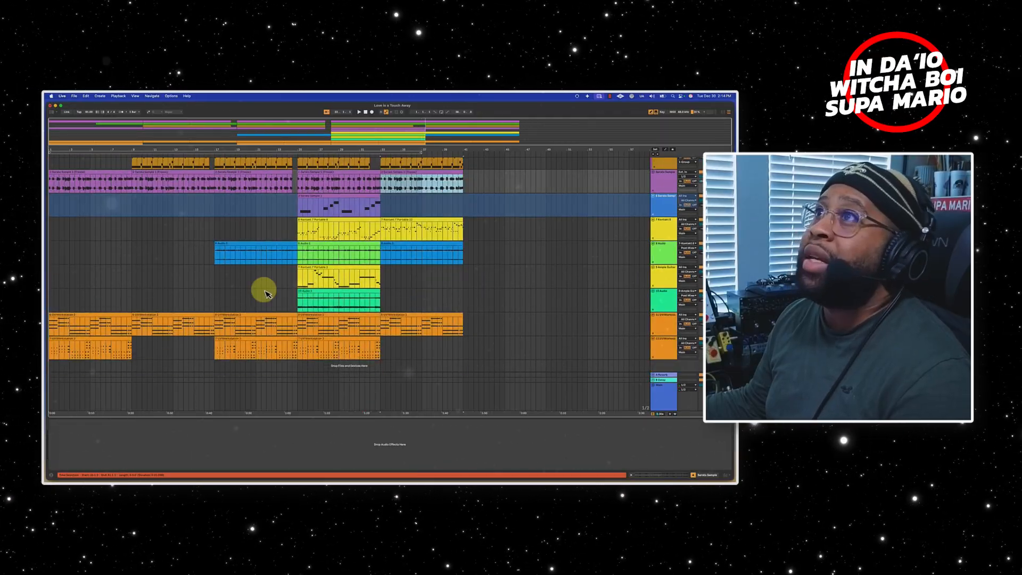
scroll(253, 297, up, 4)
scroll(253, 297, down, 5)
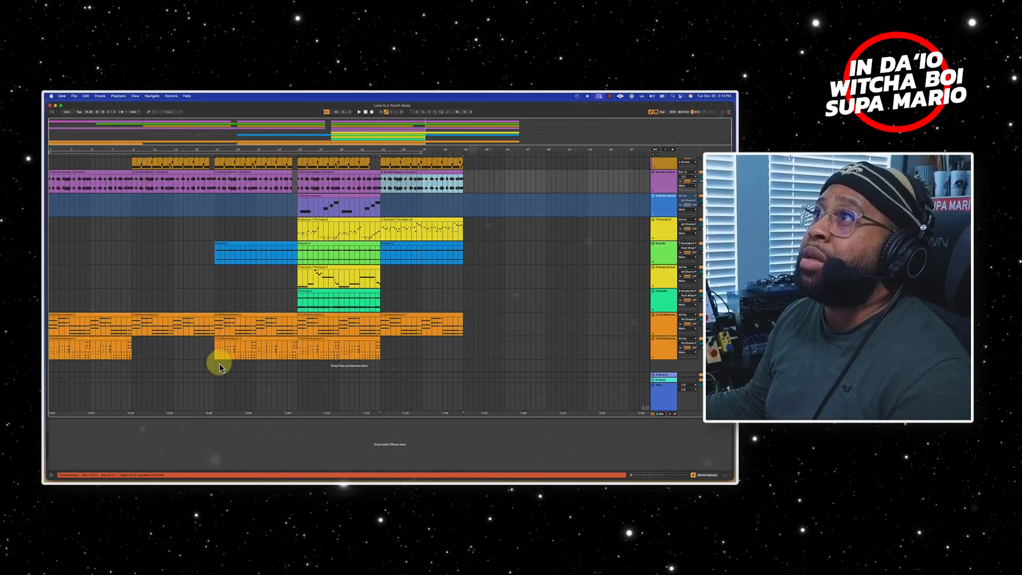
drag(132, 357, 184, 181)
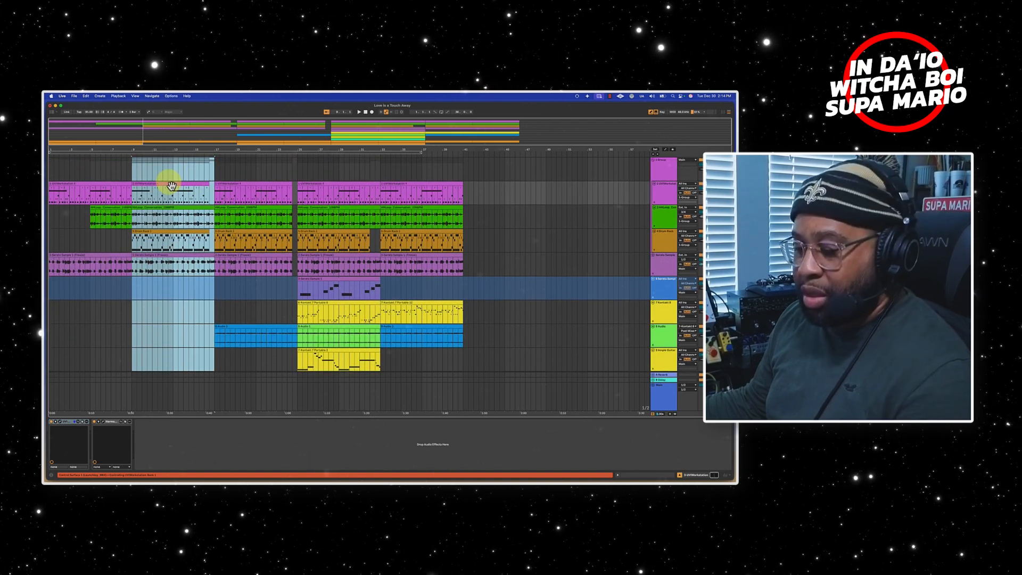
drag(151, 185, 482, 203)
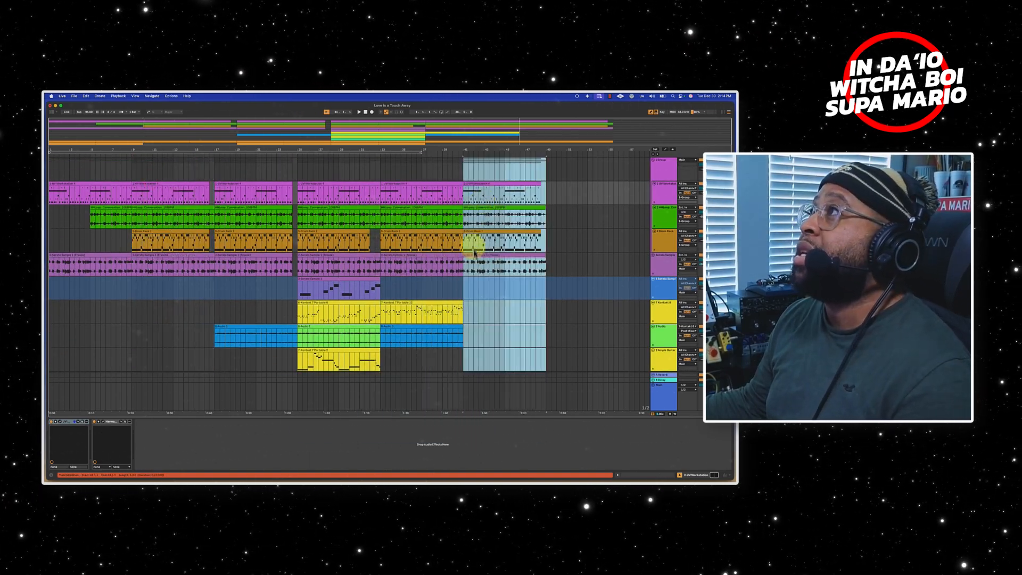
- Copy the lowest orange track's clip at bar 25 to bar 41 on the same track
scroll(484, 264, down, 3)
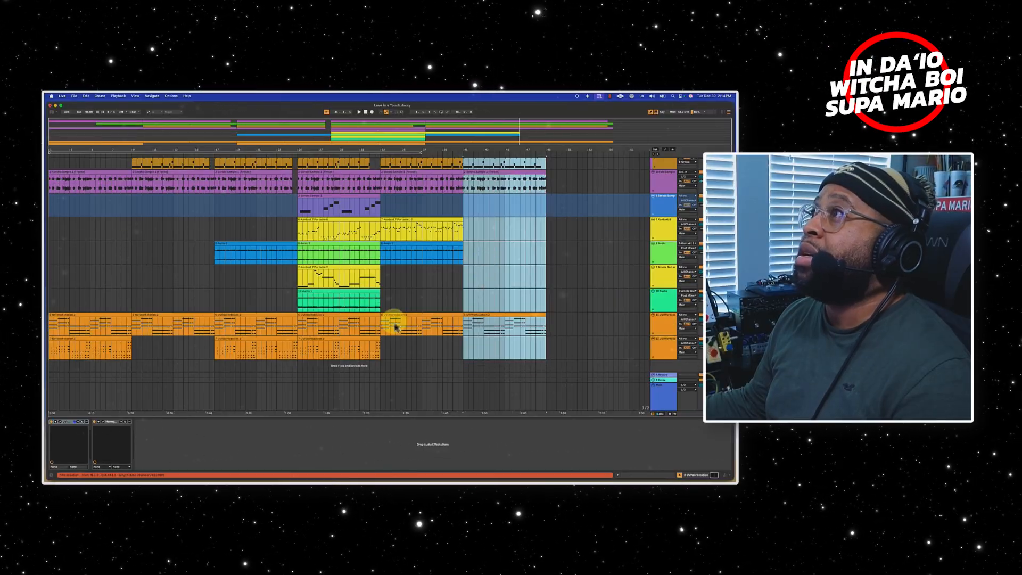
click(370, 346)
click(360, 344)
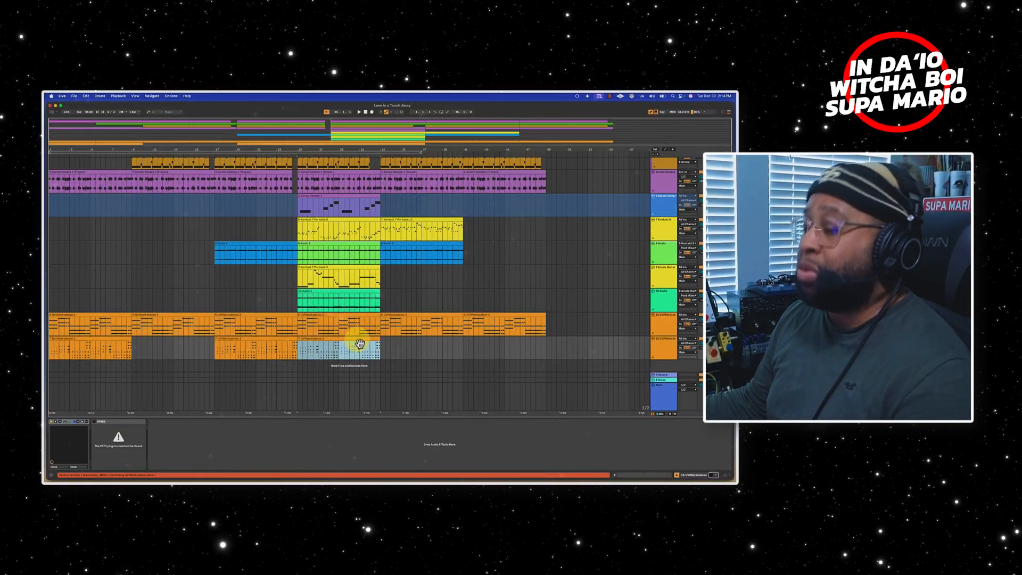
drag(360, 343, 525, 351)
scroll(423, 300, up, 1)
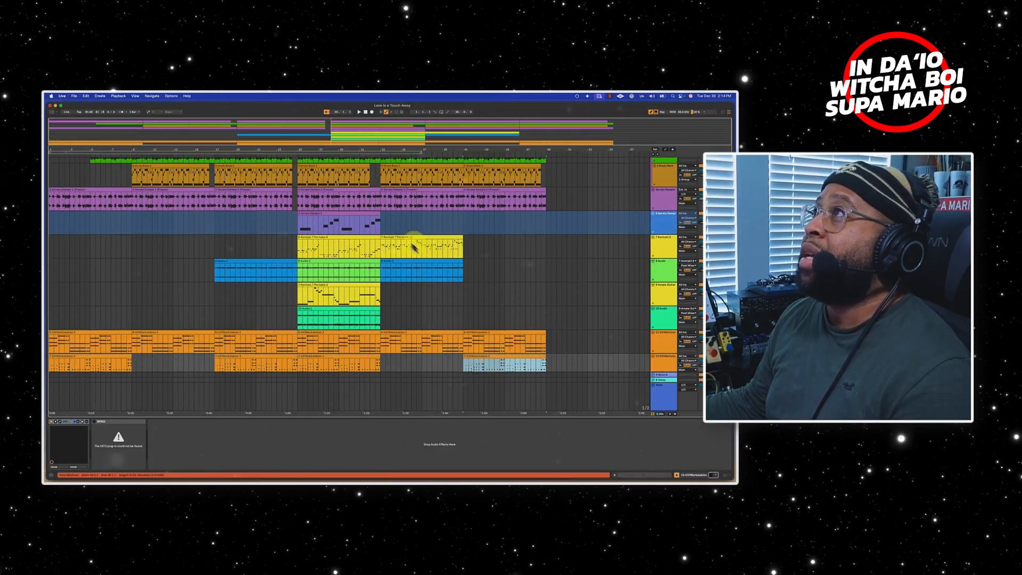
- Move the upper yellow track's clip from bar 33 to bar 41
drag(410, 240, 493, 247)
click(432, 242)
key(Delete)
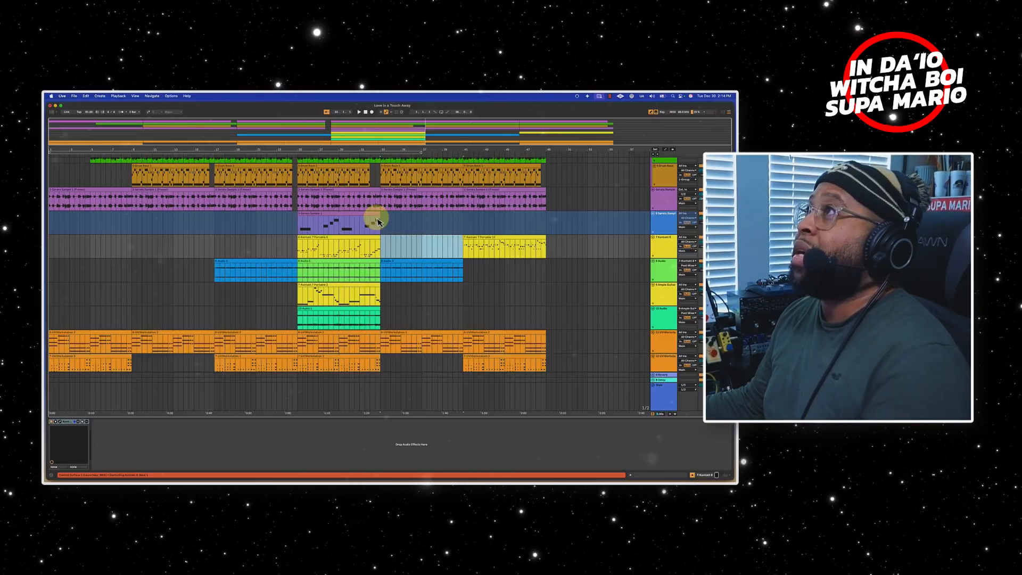
scroll(376, 254, up, 1)
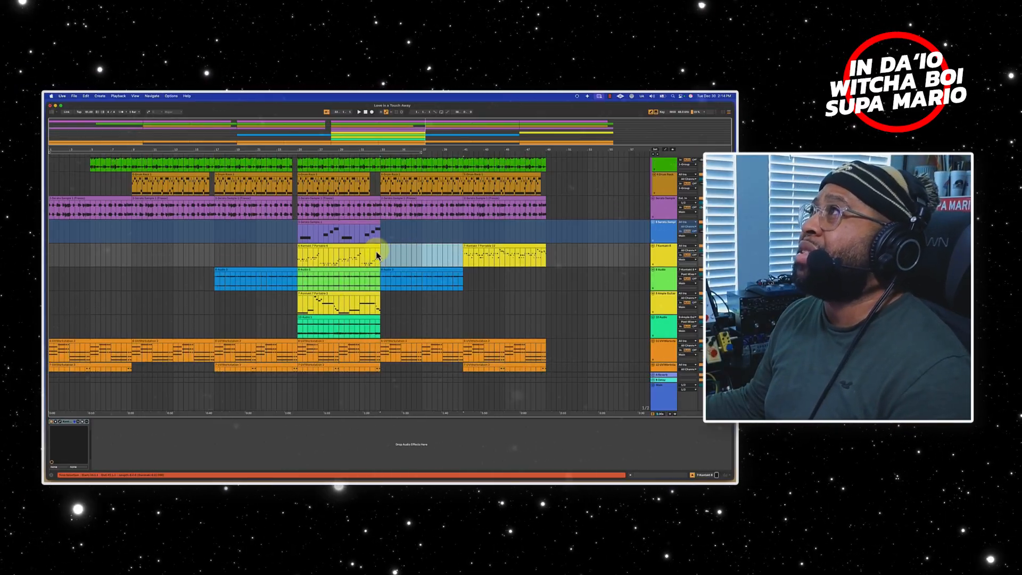
- Restore the upper yellow track's clip at bar 33 and delete the purple audio clip in bars 33–41
click(371, 258)
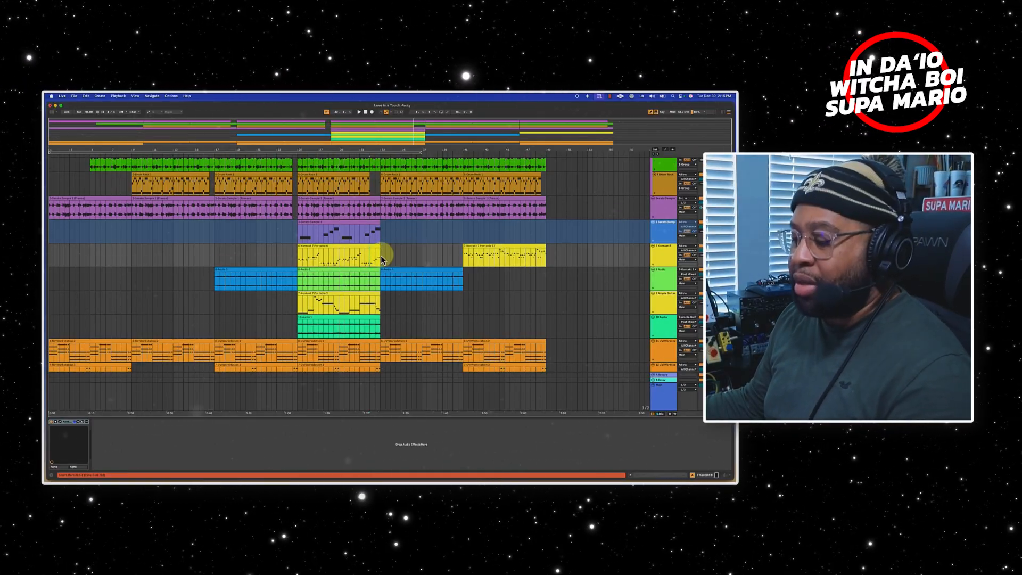
key(super+z)
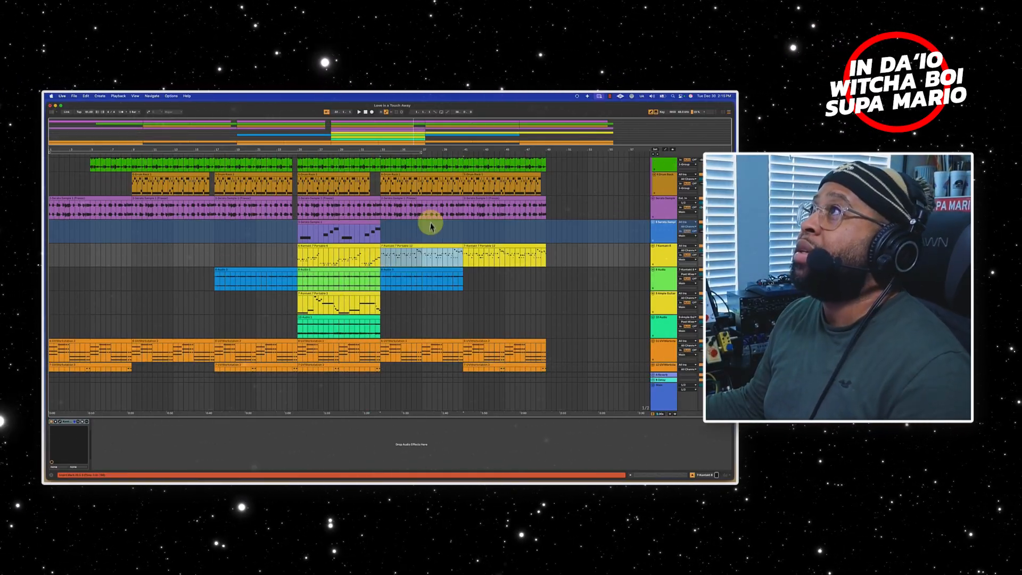
click(403, 204)
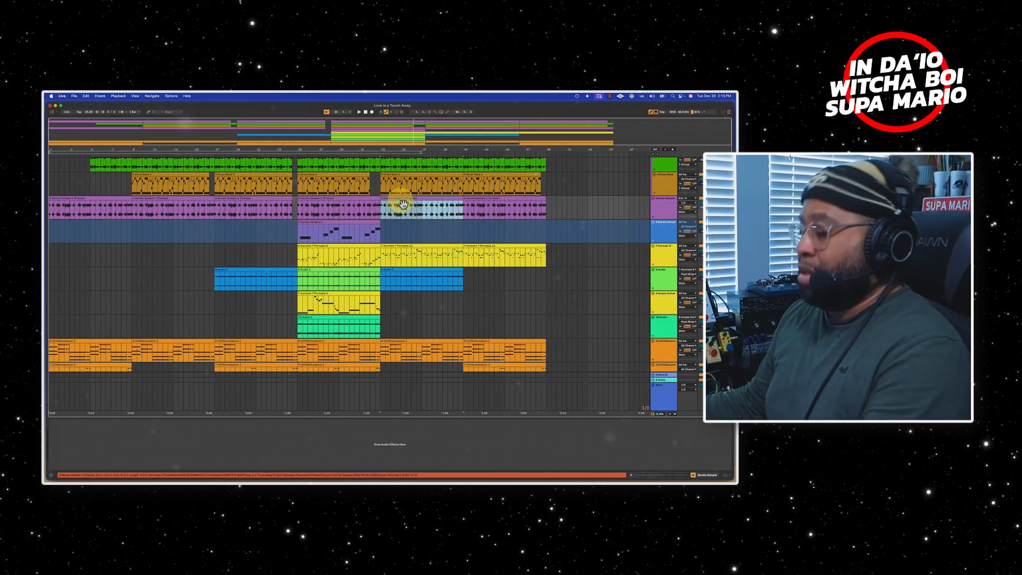
key(Delete)
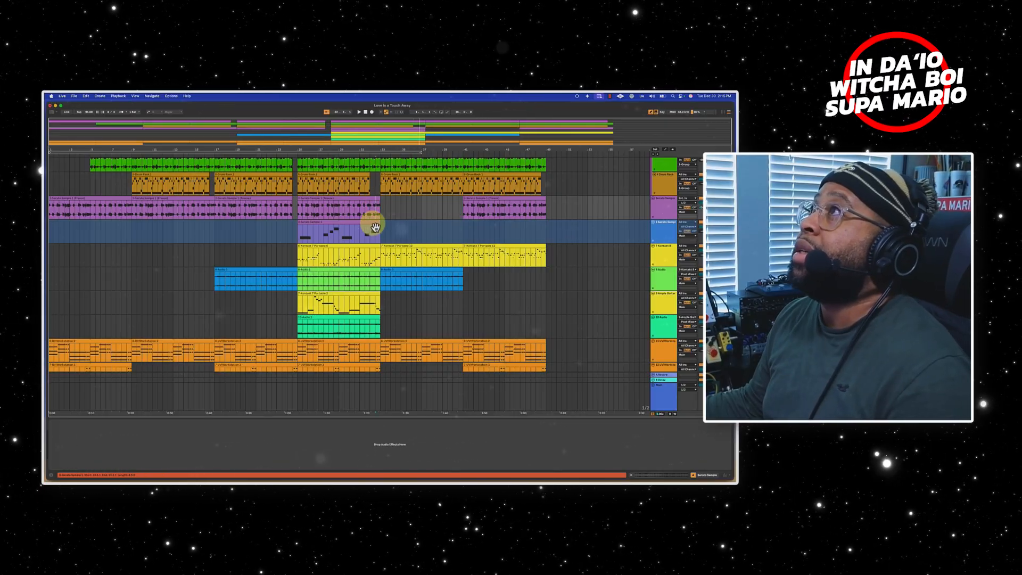
- Play the arrangement from bar 33 and cut a short gap in the brown drum track just before bar 37
click(397, 238)
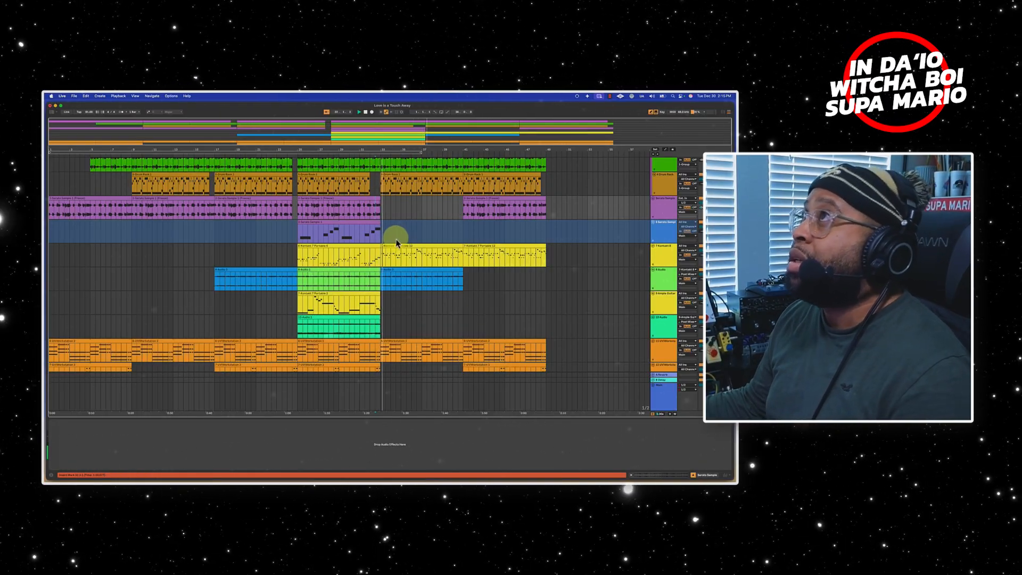
scroll(397, 239, up, 3)
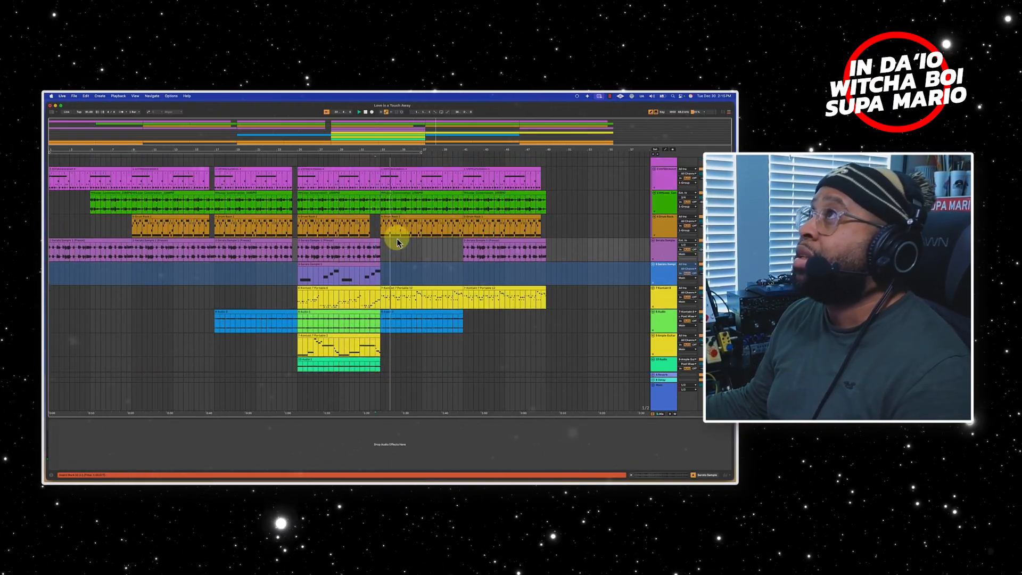
scroll(397, 238, down, 3)
scroll(397, 238, down, 2)
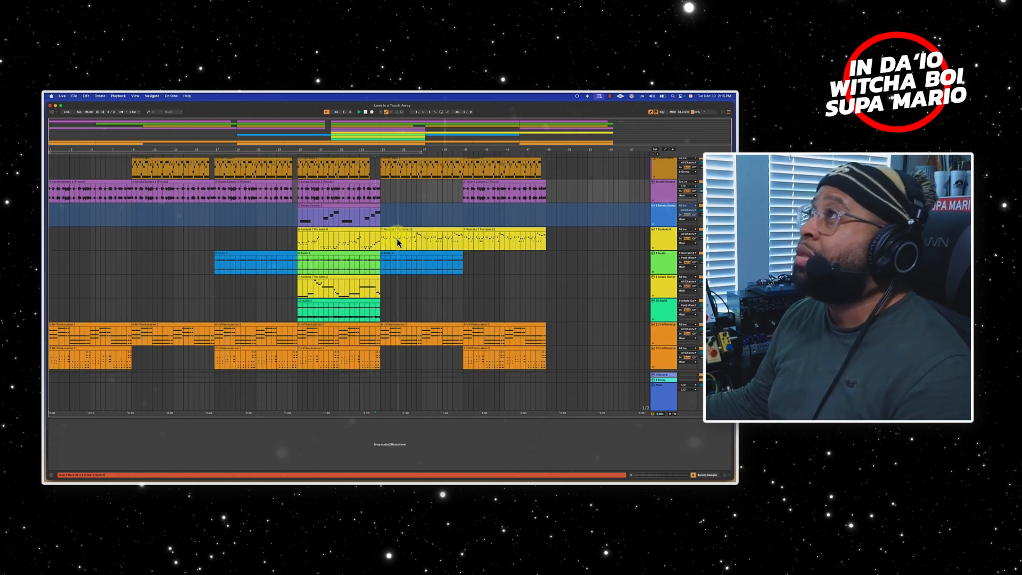
scroll(397, 238, up, 3)
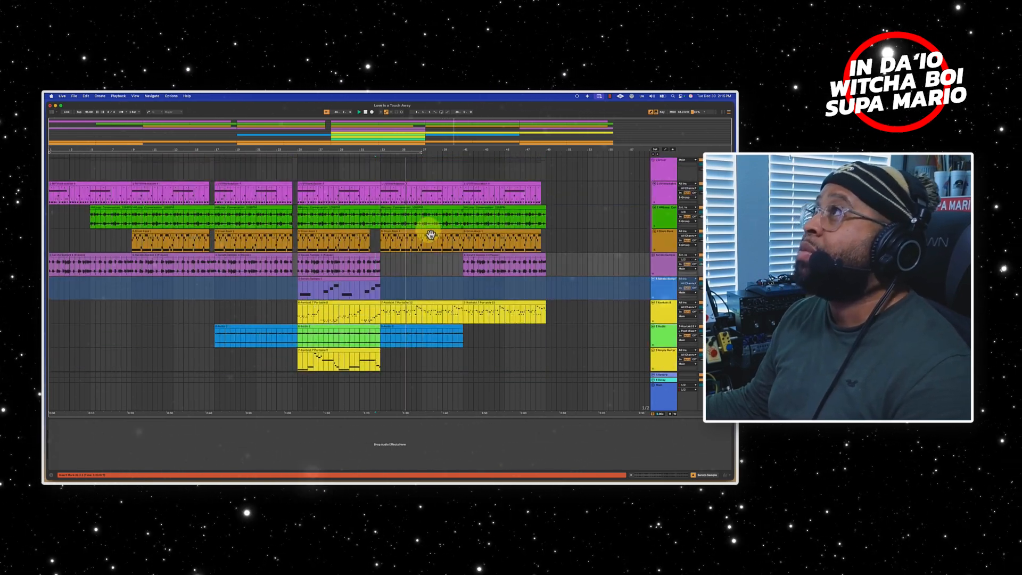
click(419, 239)
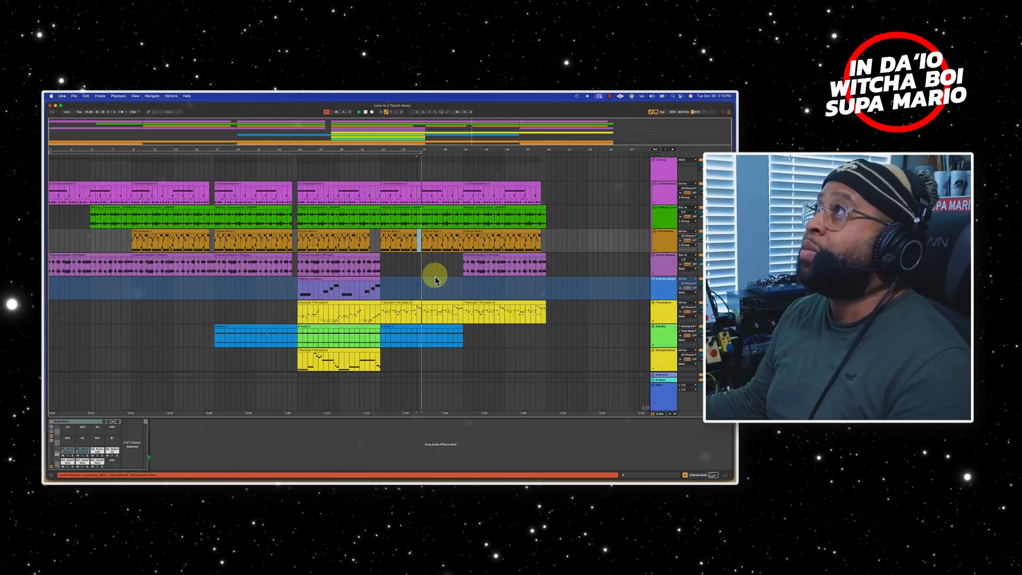
- Delete the bar just before bar 41 from the pink, green and brown tracks to create a drop
click(453, 179)
drag(453, 180, 462, 256)
key(Delete)
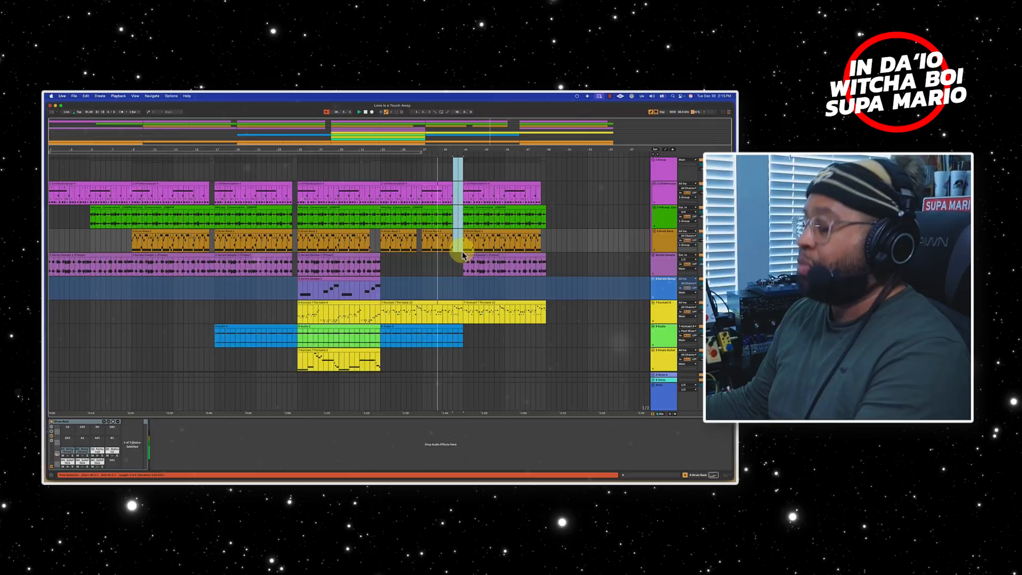
- Delete the upper yellow track's clip at bar 41 while the arrangement plays on
scroll(494, 293, down, 1)
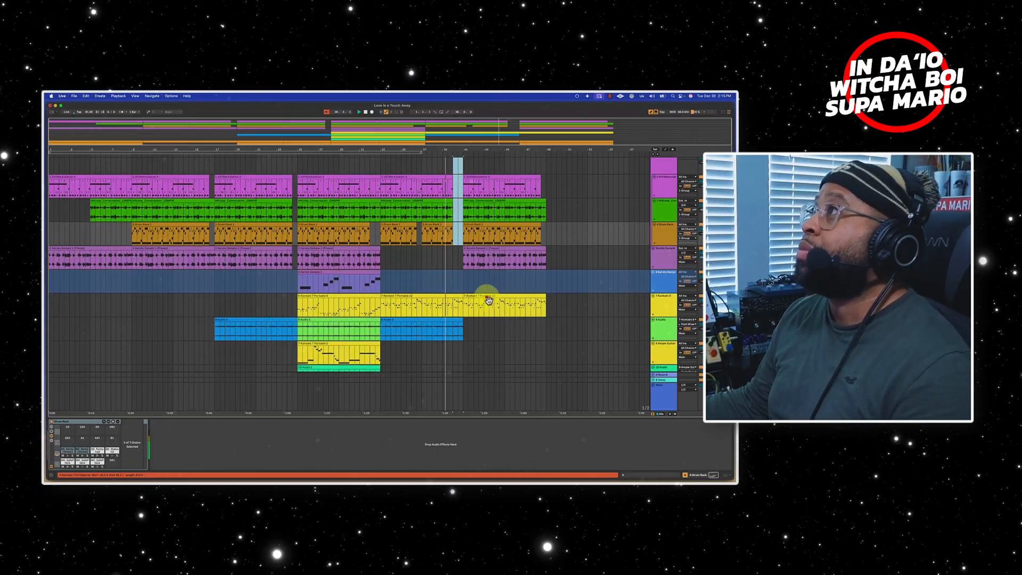
click(486, 301)
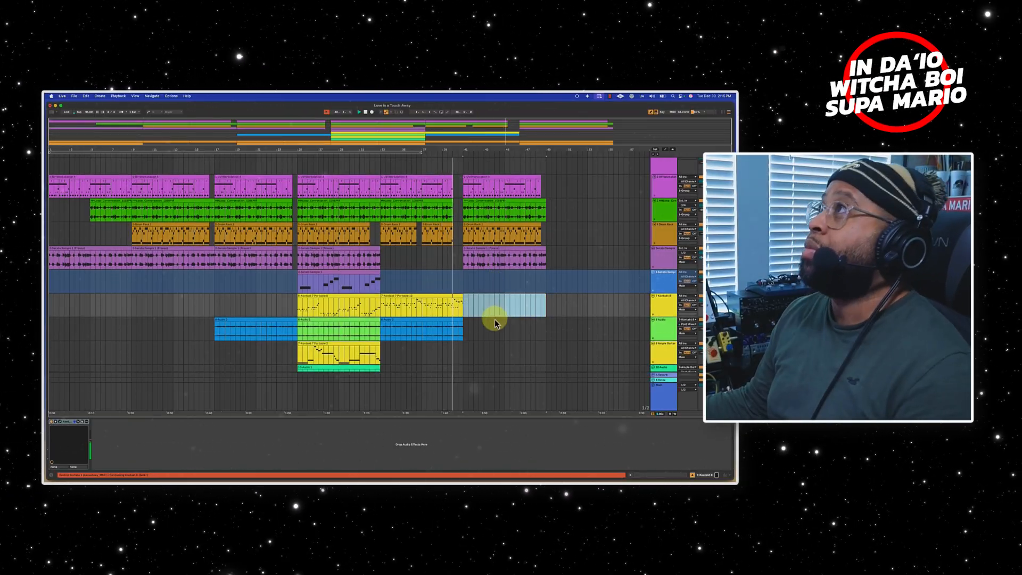
scroll(494, 322, down, 2)
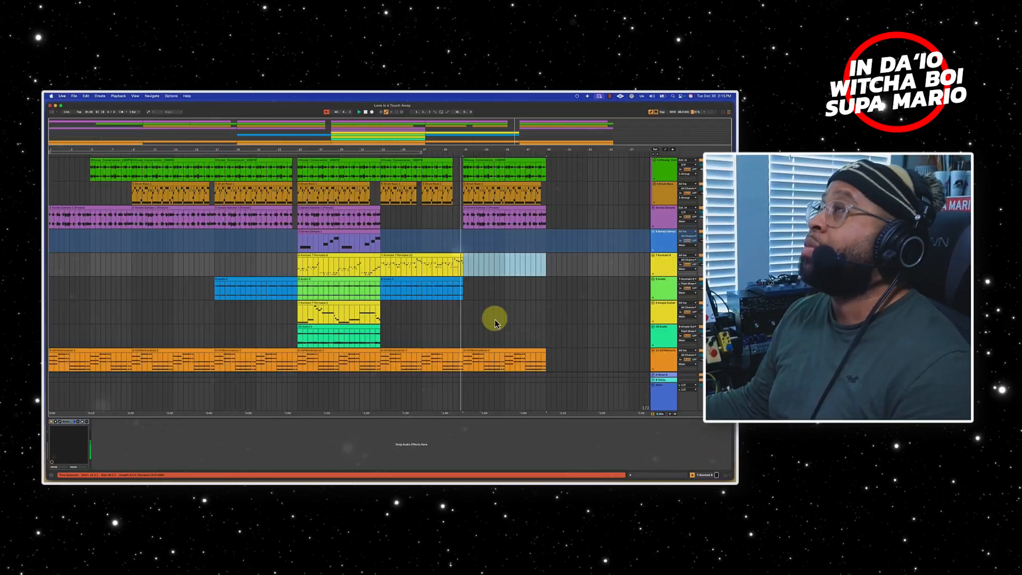
scroll(494, 322, up, 1)
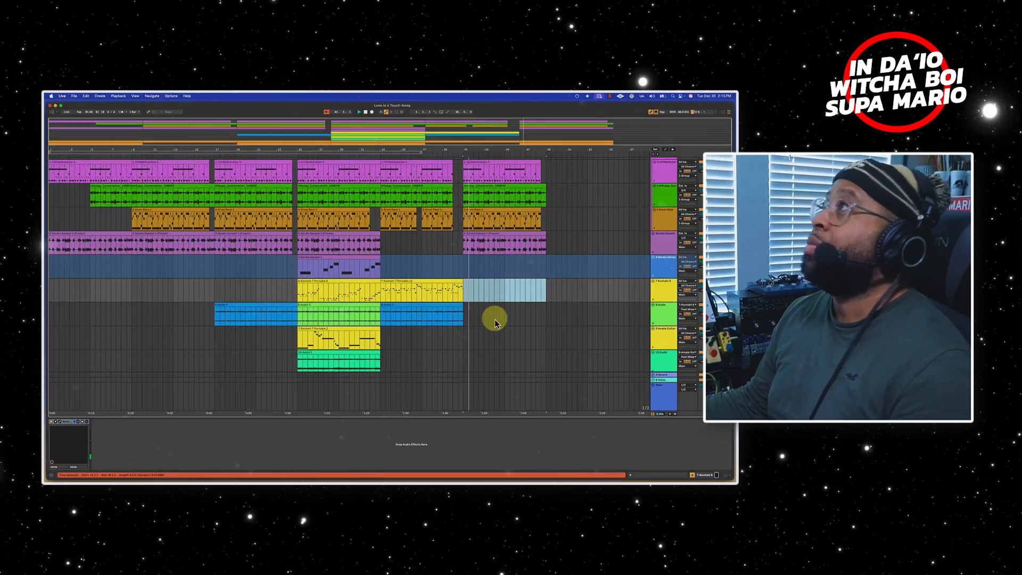
scroll(495, 324, up, 1)
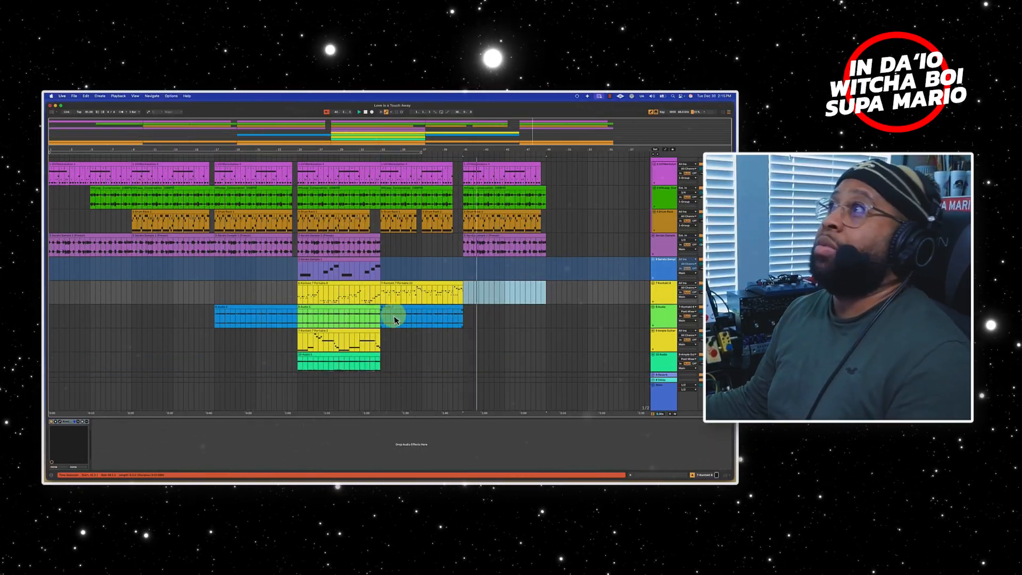
- Copy the bars 25–33 section of all tracks to bar 49 at the end of the arrangement
scroll(394, 314, down, 3)
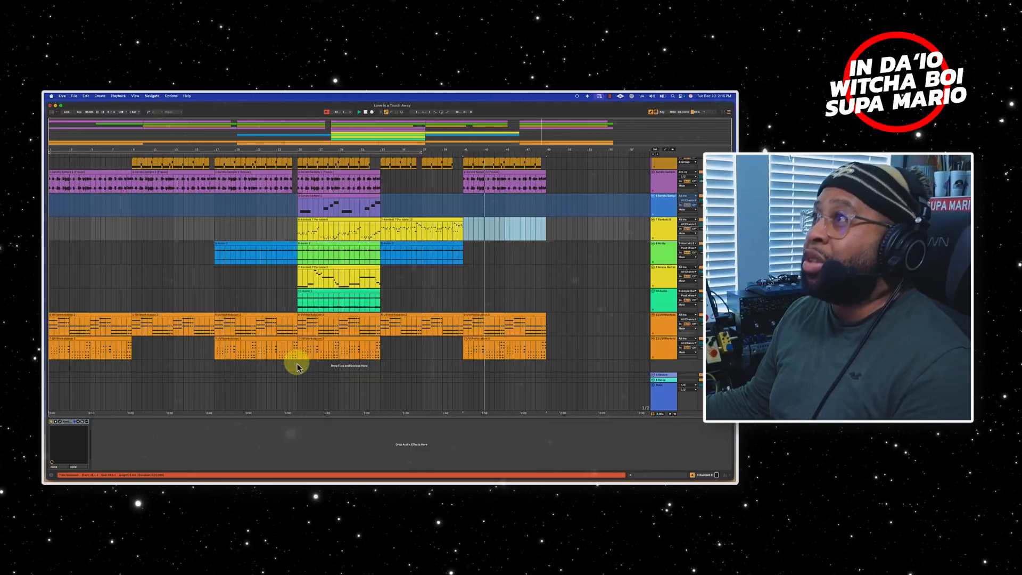
drag(296, 362, 381, 142)
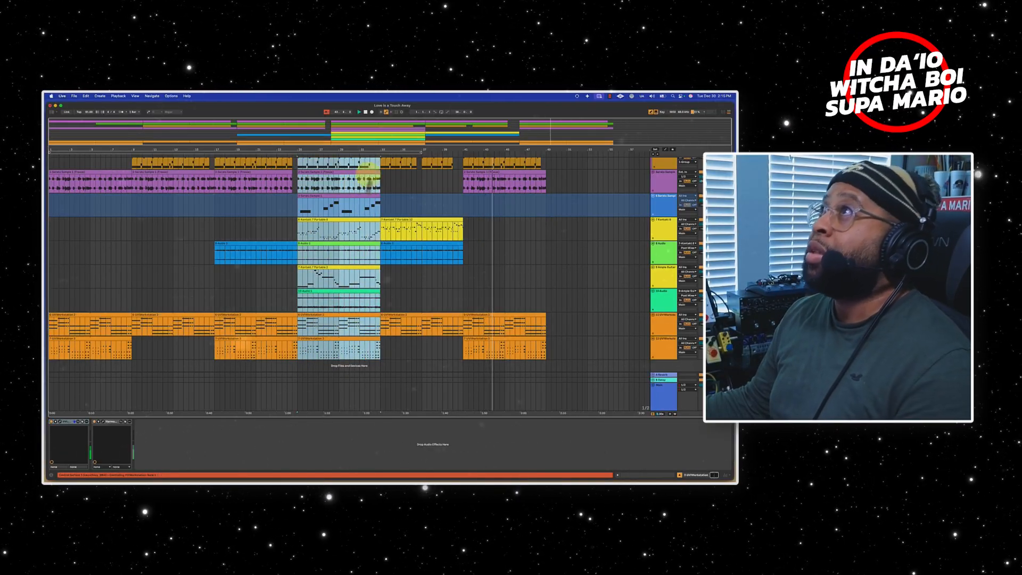
scroll(368, 184, up, 4)
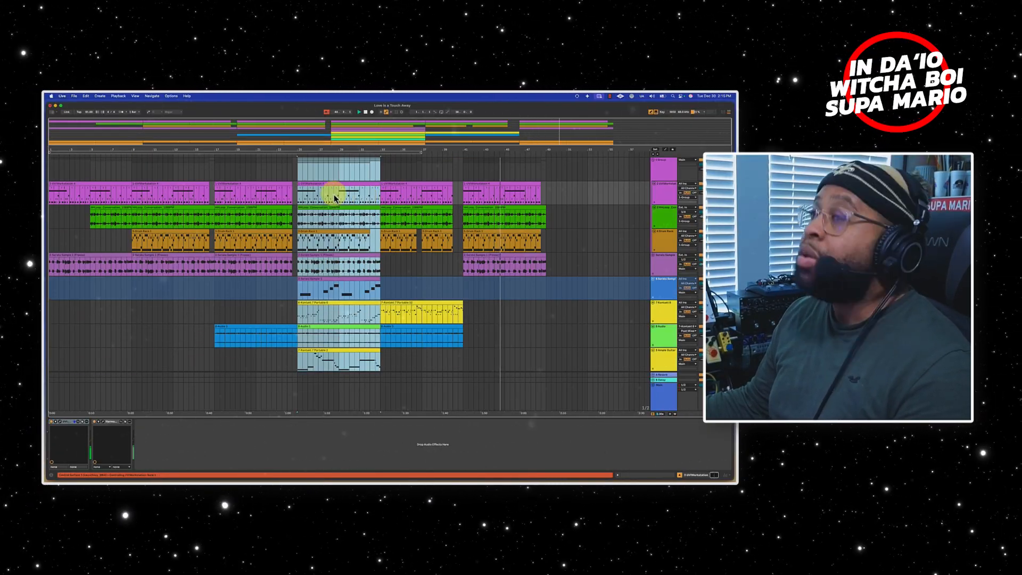
drag(334, 198, 567, 193)
scroll(511, 250, down, 2)
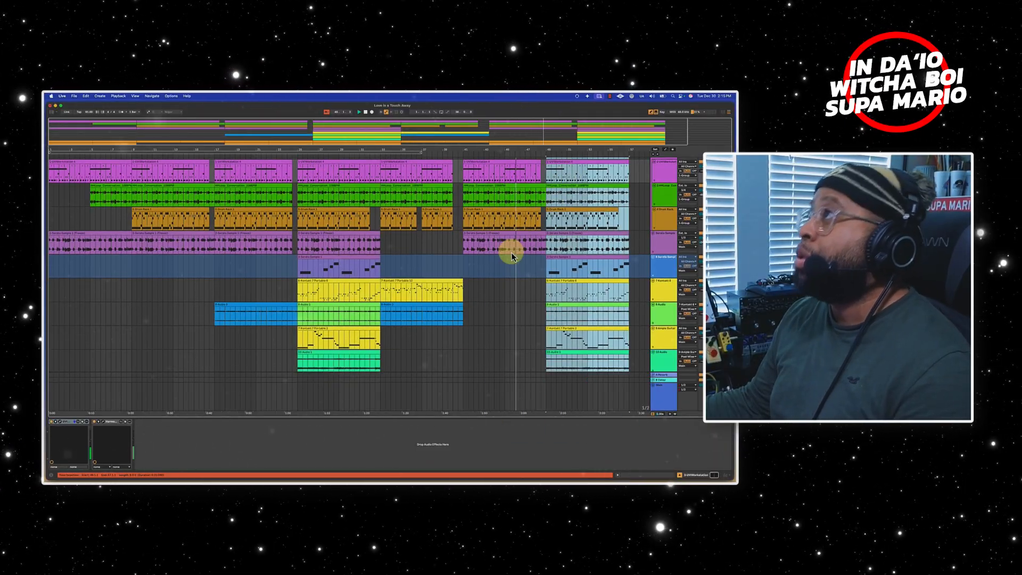
scroll(511, 255, down, 3)
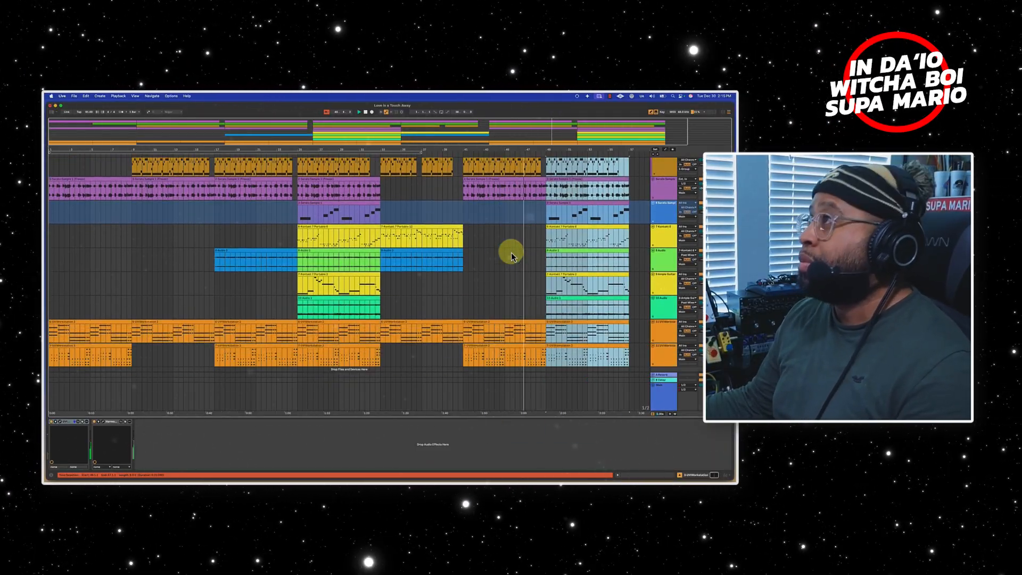
scroll(511, 255, up, 4)
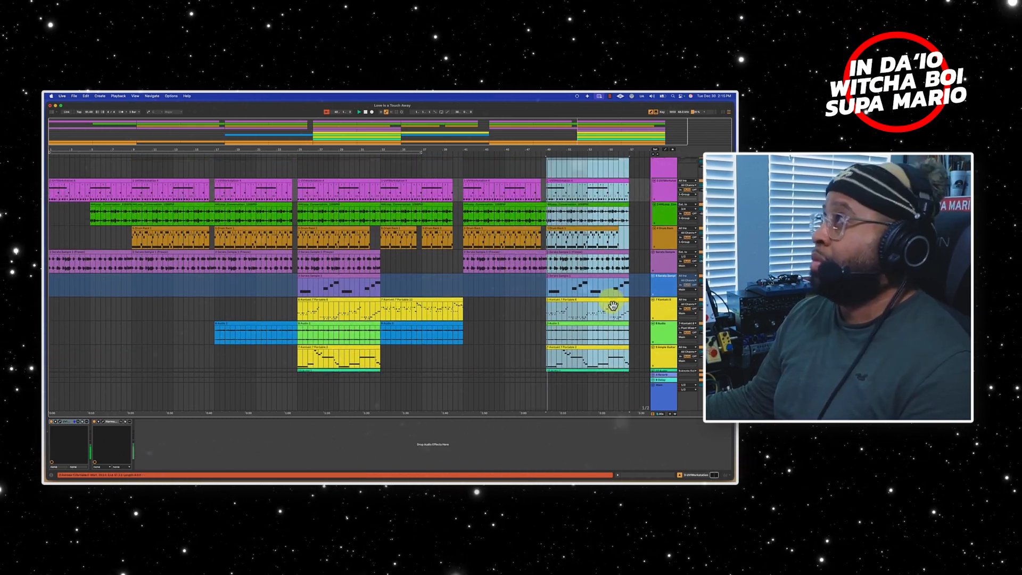
- Shorten the purple audio track's last clip to end at bar 53 and fit the whole arrangement in view
click(634, 266)
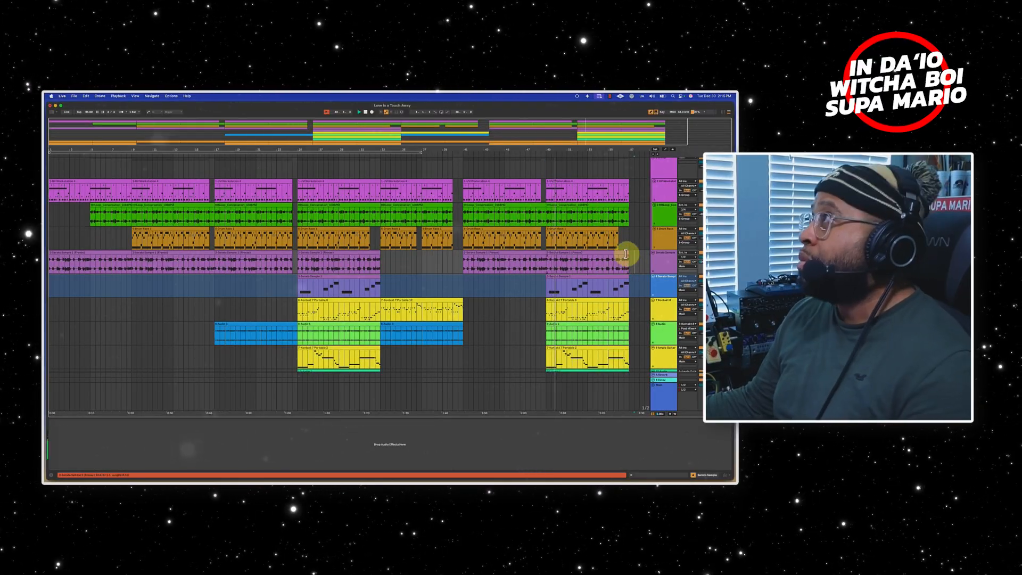
drag(628, 257, 588, 258)
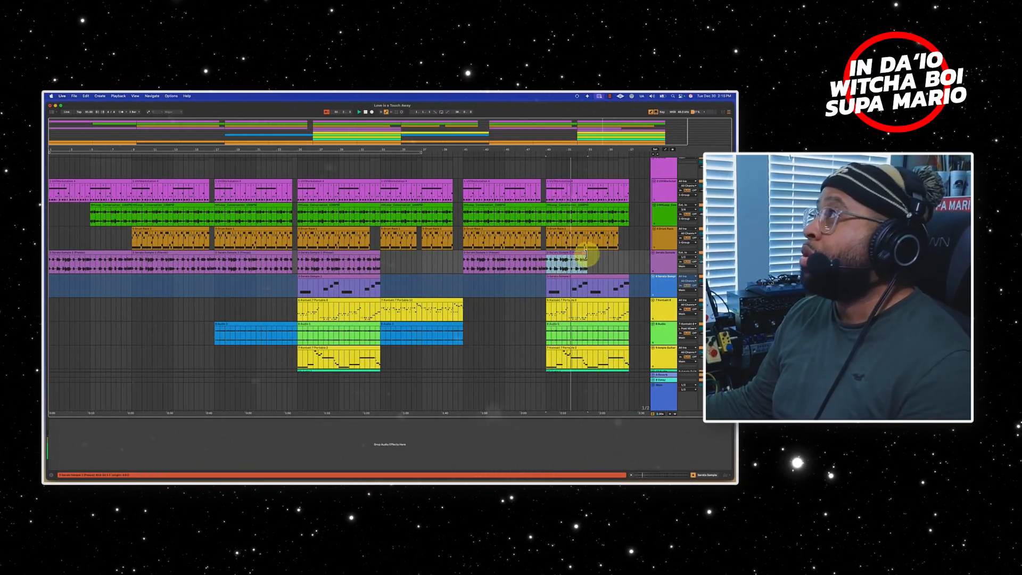
double_click(606, 138)
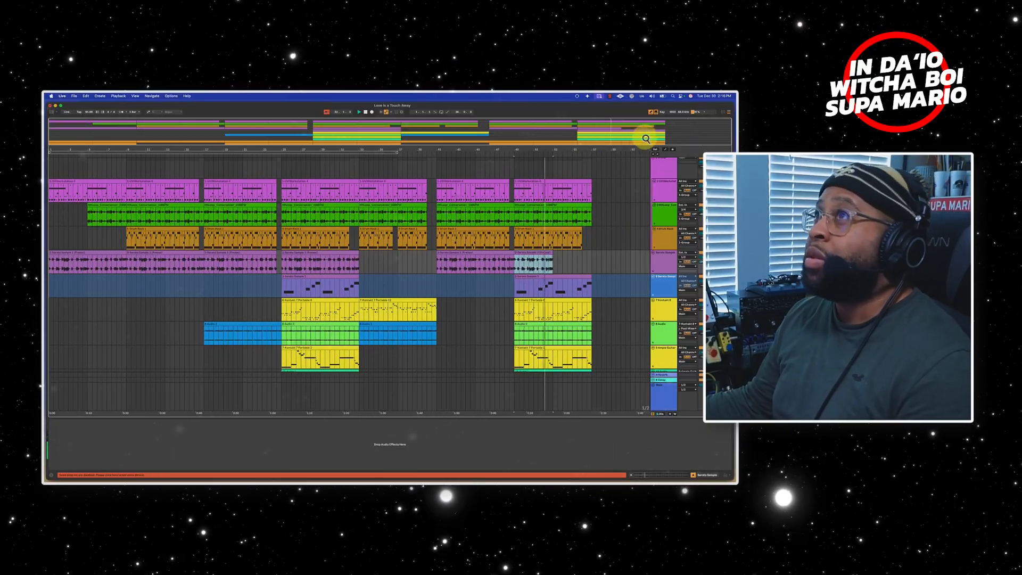
- Trim the pink track's last clip by one bar so it ends at bar 56
scroll(503, 213, down, 5)
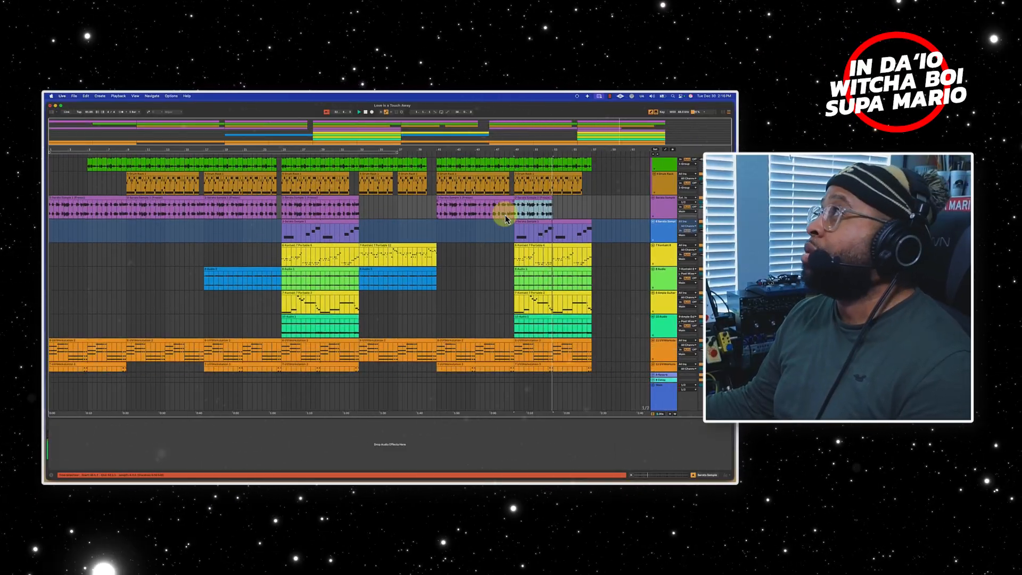
scroll(512, 231, up, 2)
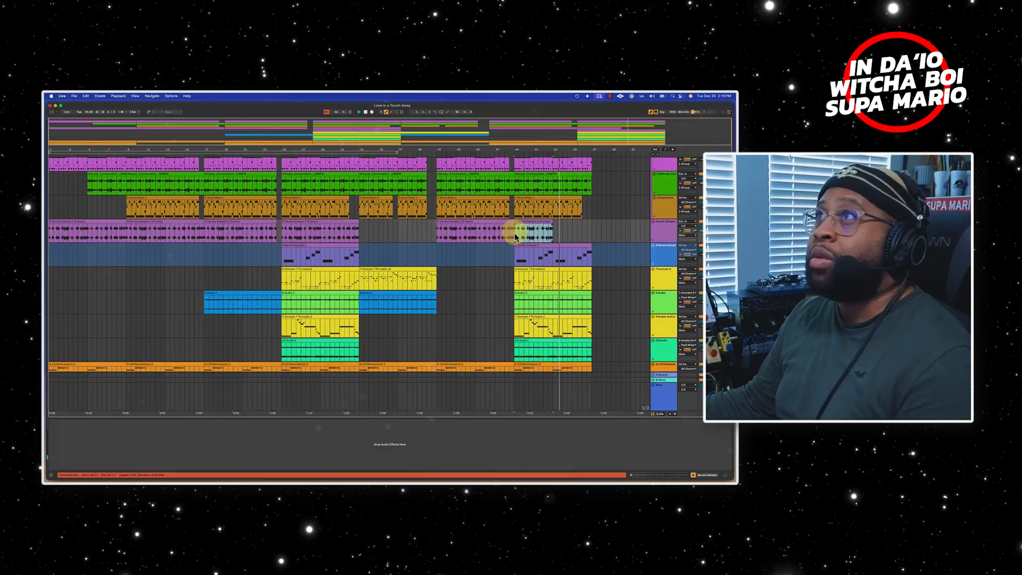
scroll(514, 235, down, 1)
scroll(566, 228, up, 3)
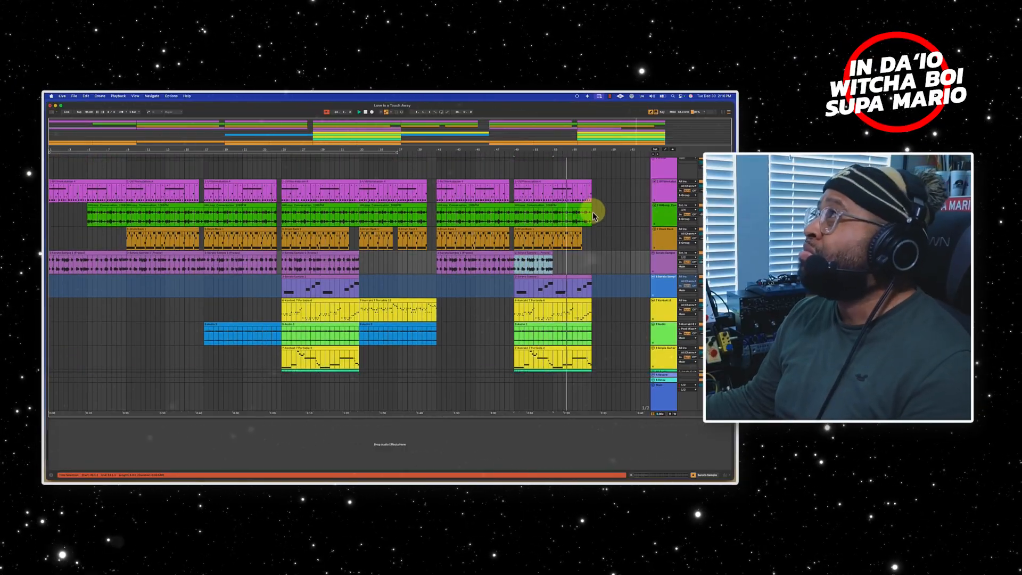
drag(591, 182, 583, 184)
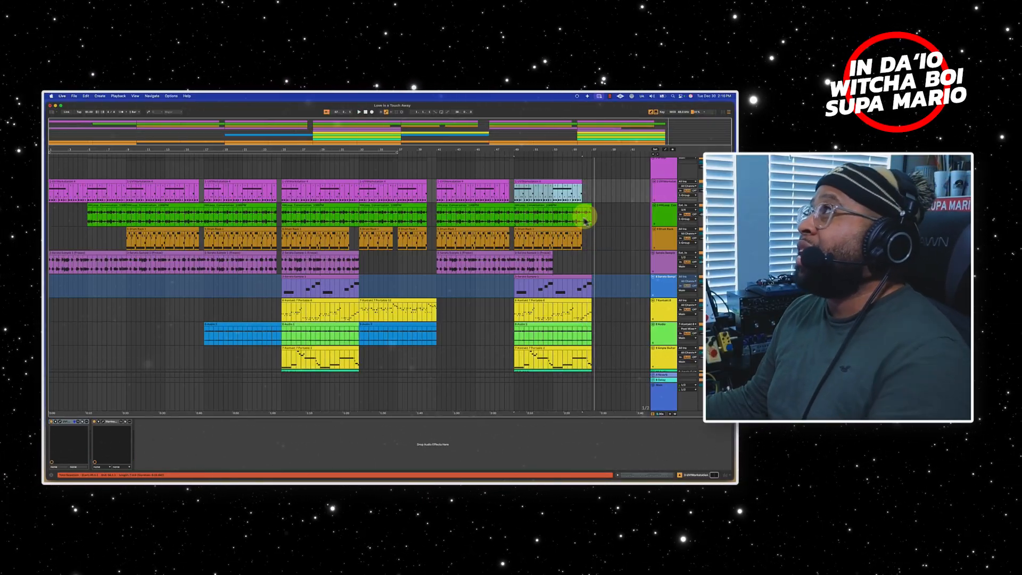
- Play the section starting at bar 49 and look over the clips on all tracks
click(549, 207)
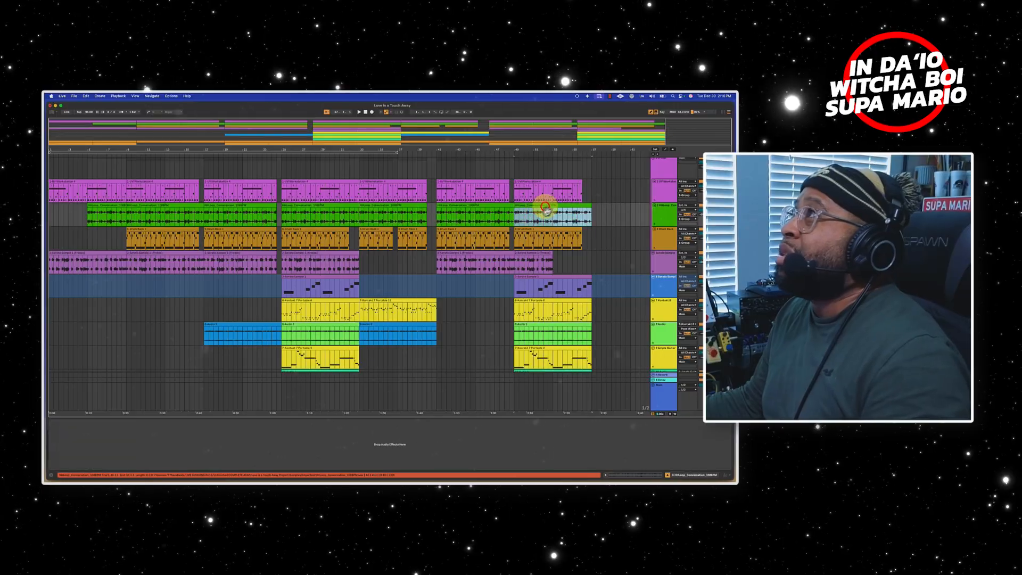
click(518, 220)
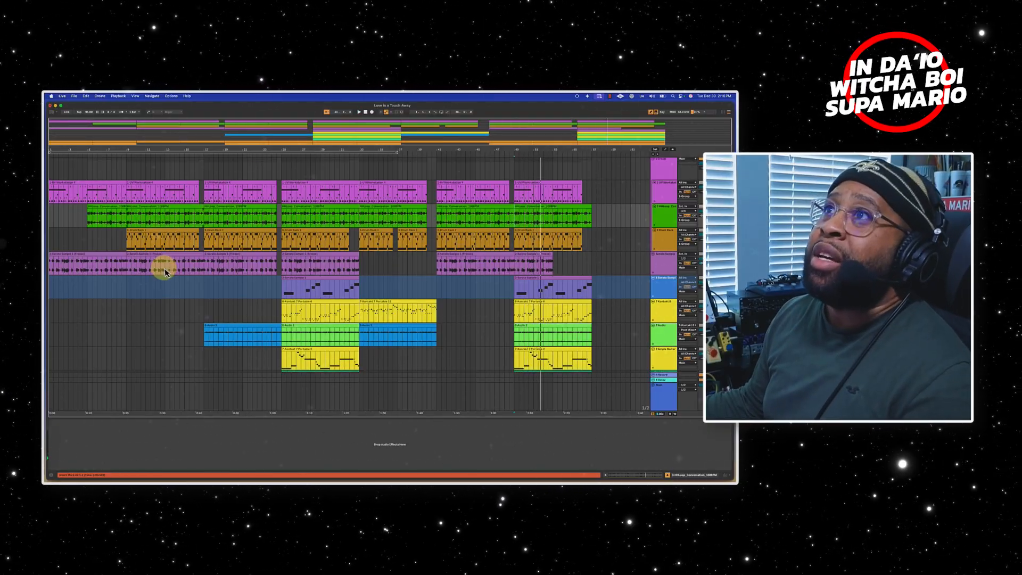
scroll(160, 276, down, 2)
scroll(172, 274, down, 2)
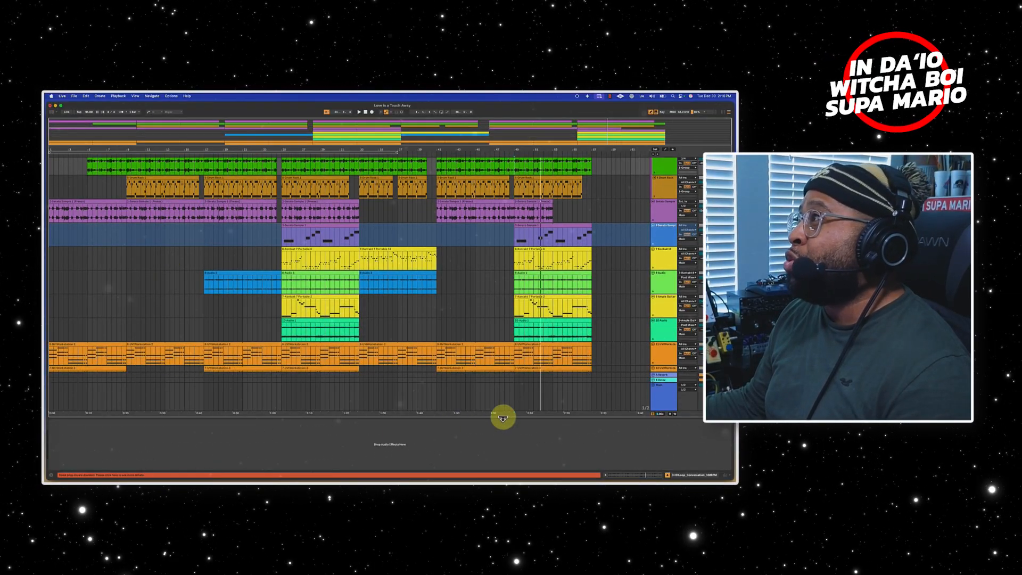
scroll(259, 312, up, 3)
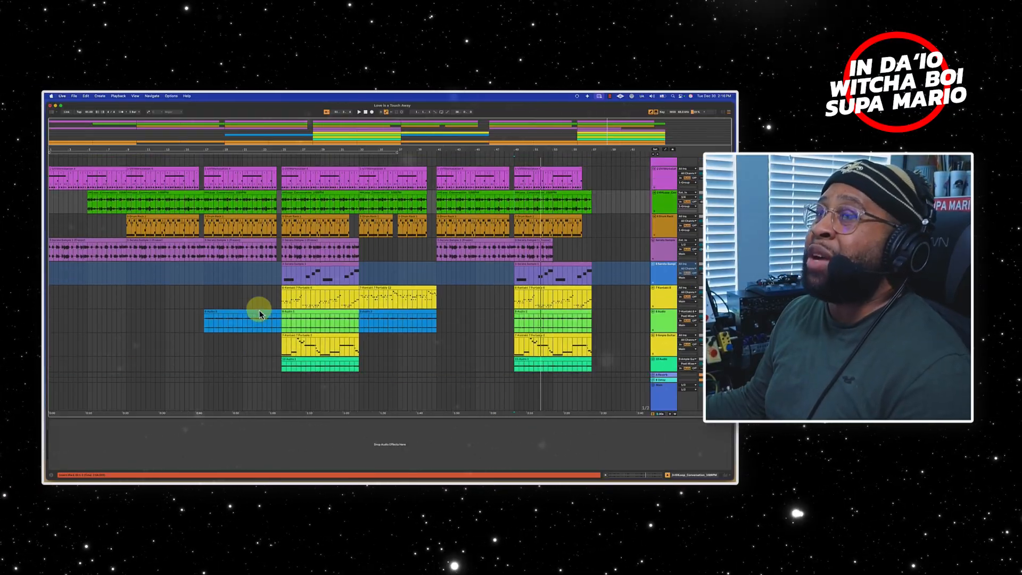
scroll(259, 314, down, 2)
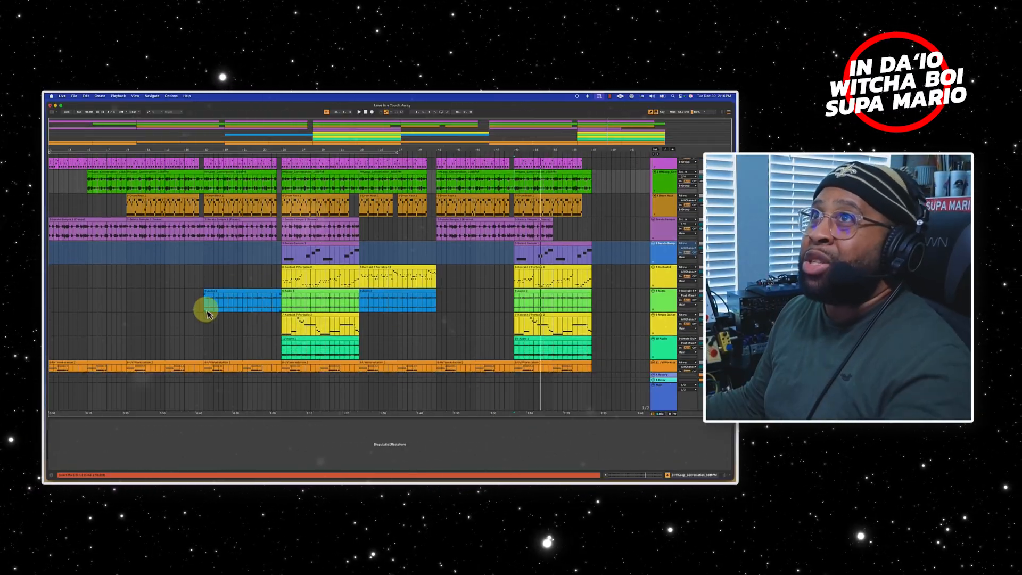
scroll(208, 314, up, 3)
scroll(128, 297, down, 5)
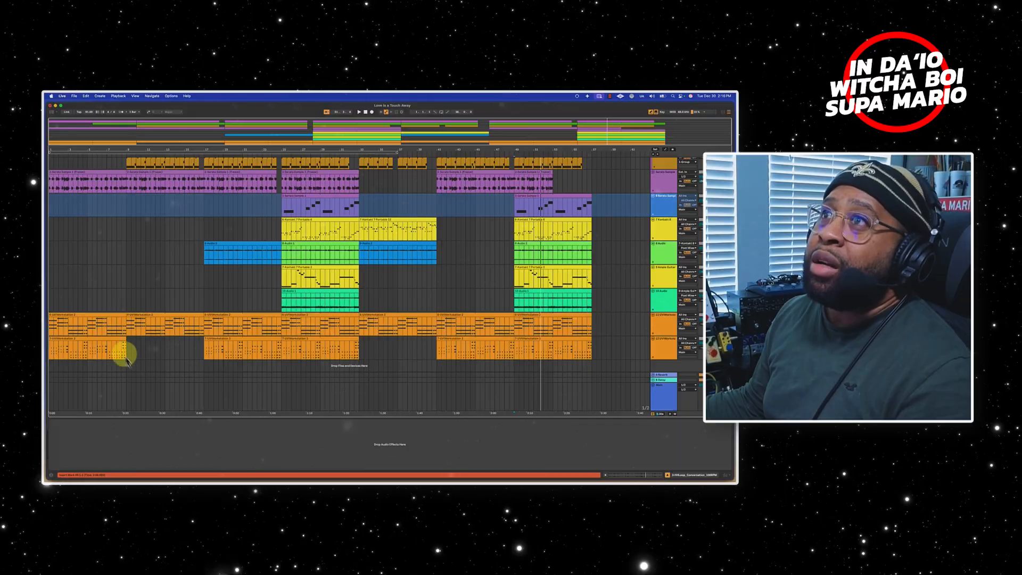
- Copy the opening bars 1–9 section of all tracks to bar 57 at the end of the arrangement
drag(126, 372, 63, 149)
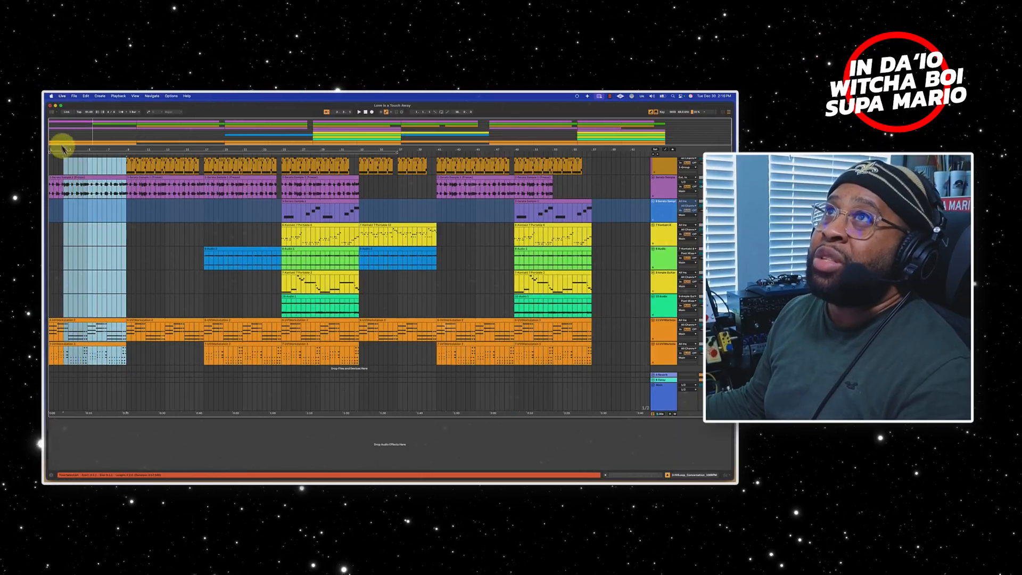
drag(45, 103, 47, 103)
scroll(95, 187, up, 4)
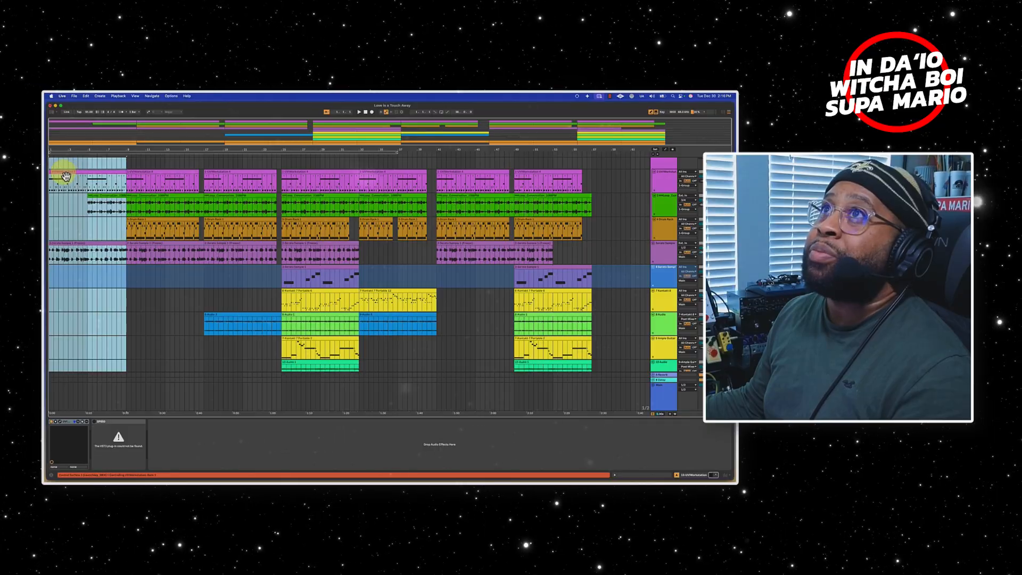
drag(62, 172, 607, 189)
scroll(575, 213, right, 3)
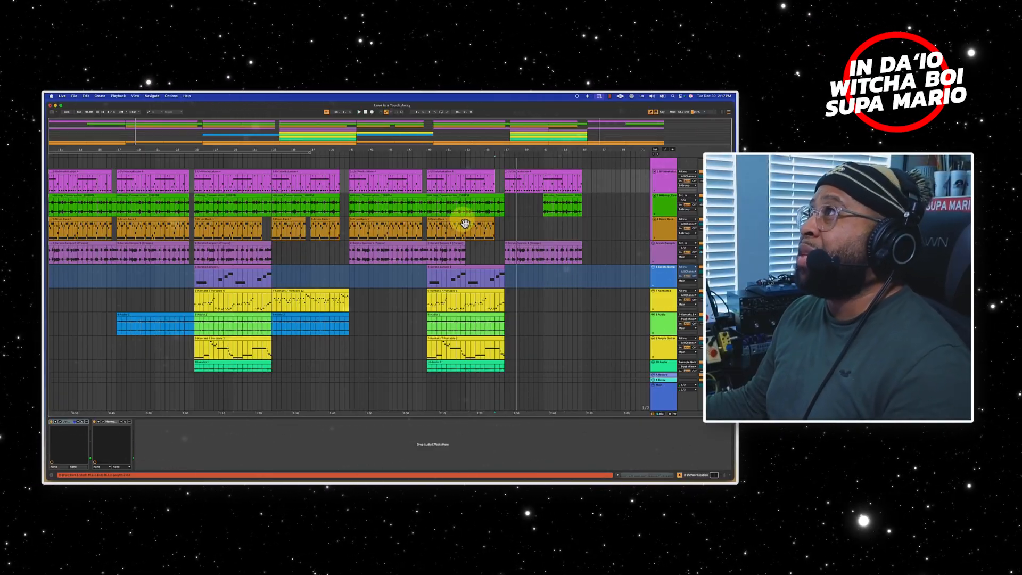
- Copy the brown-orange drum track's clip from bar 41 to bar 57
click(393, 224)
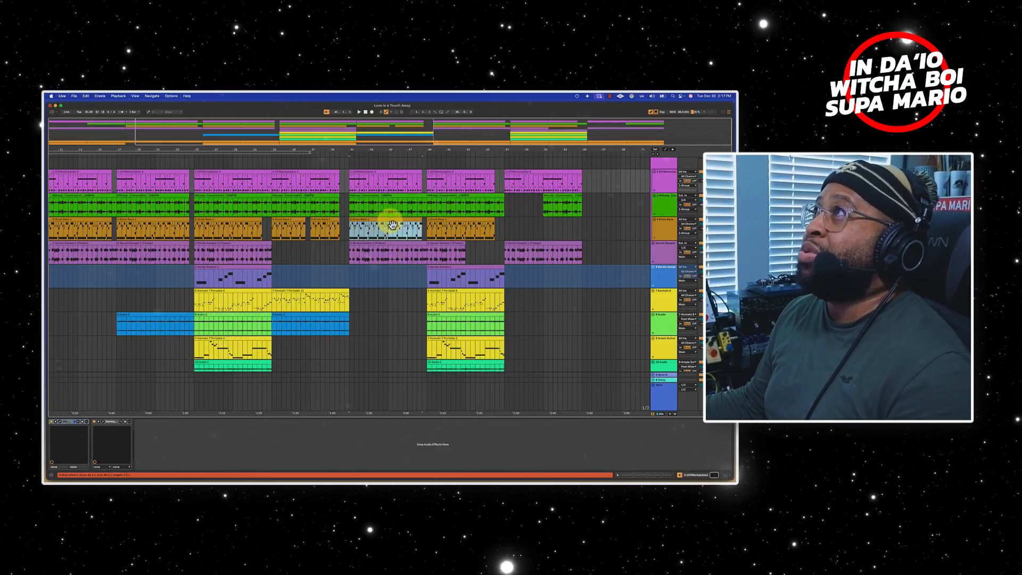
drag(392, 224, 533, 229)
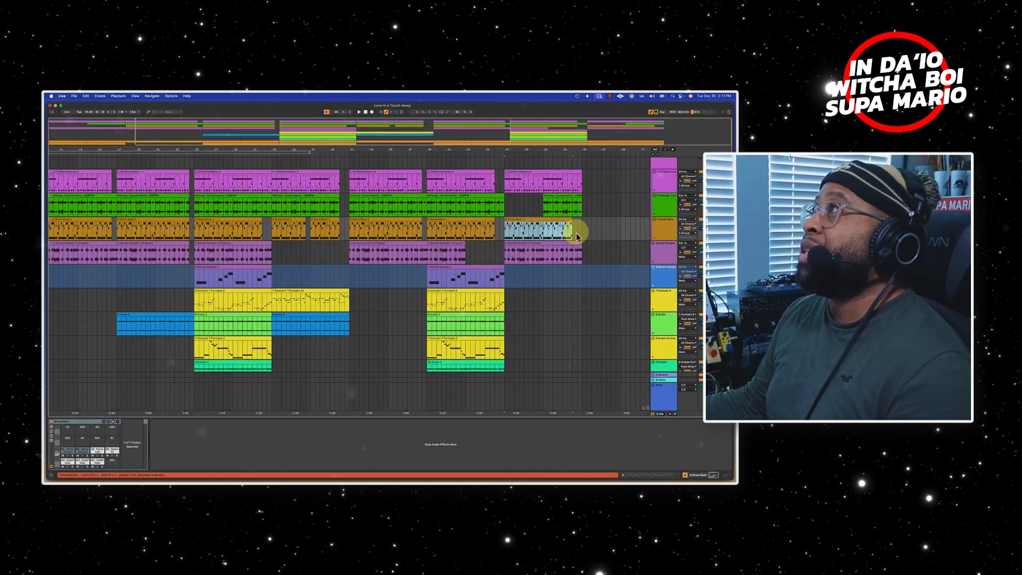
- Play the arrangement from about bar 53 to hear the transition into the section at bar 57
click(504, 236)
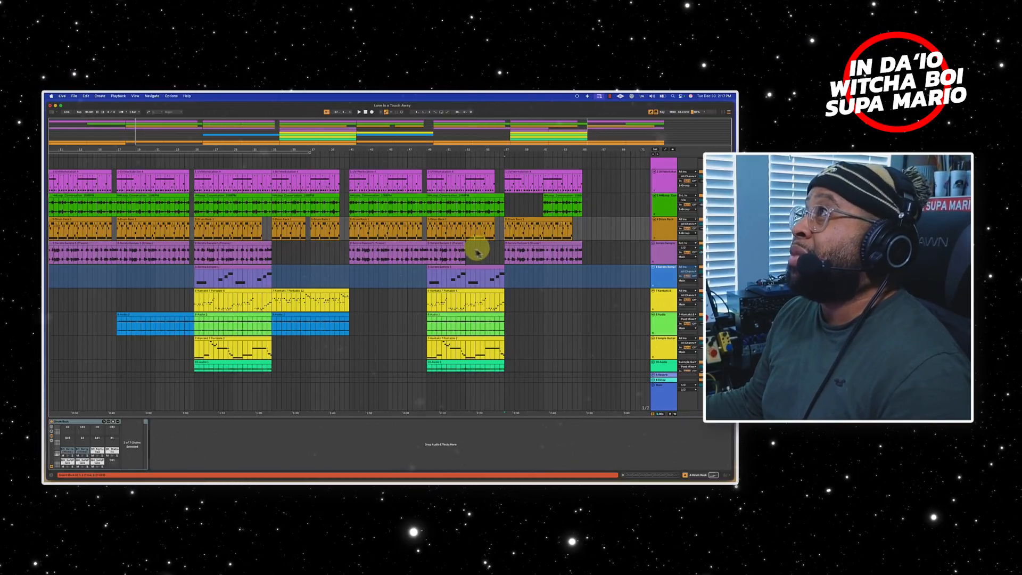
click(467, 250)
scroll(472, 253, down, 2)
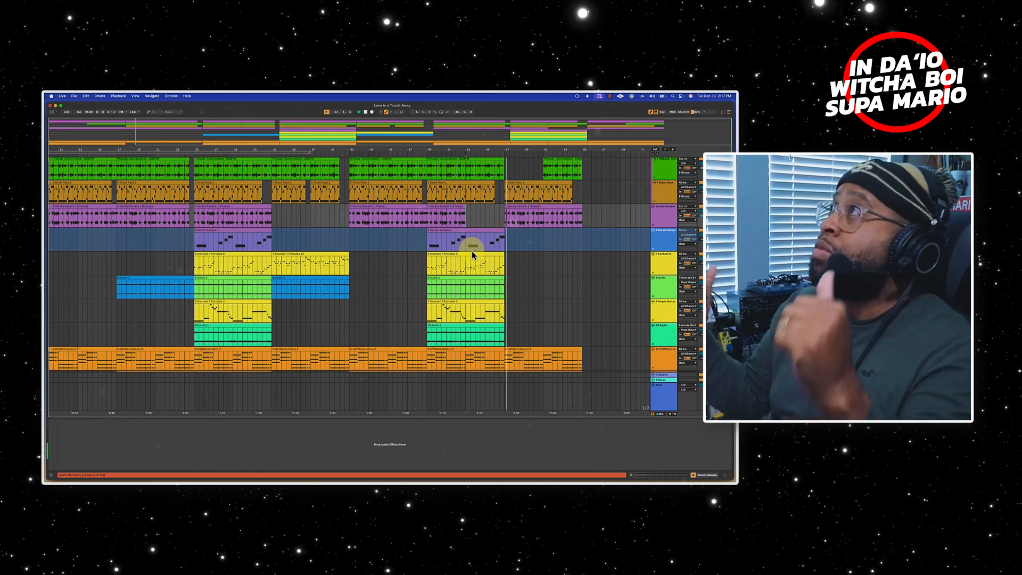
- Copy the bars 33–41 section of all tracks to bar 65 at the end of the arrangement
scroll(274, 359, down, 2)
click(274, 358)
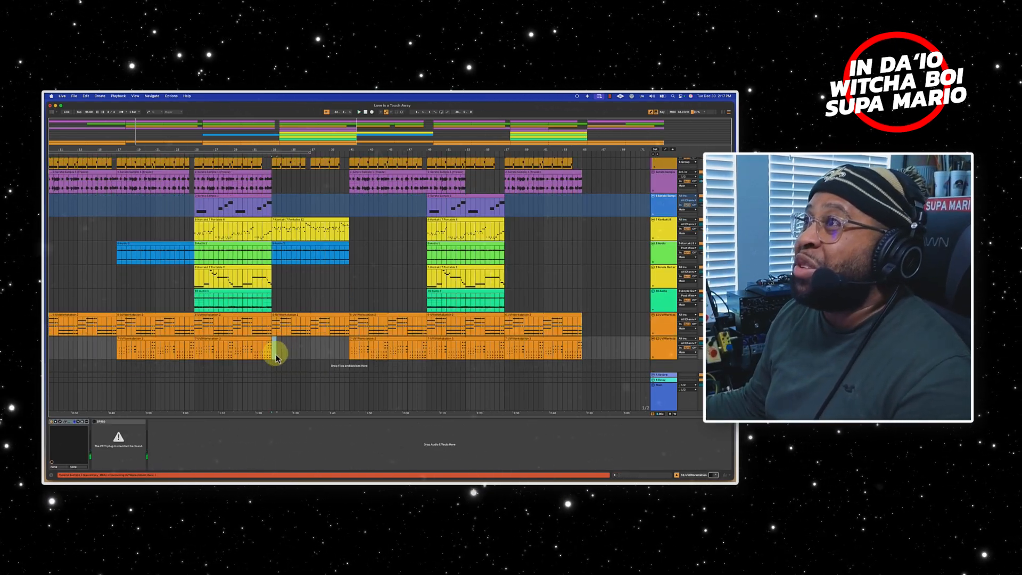
drag(272, 357, 347, 112)
scroll(341, 199, up, 5)
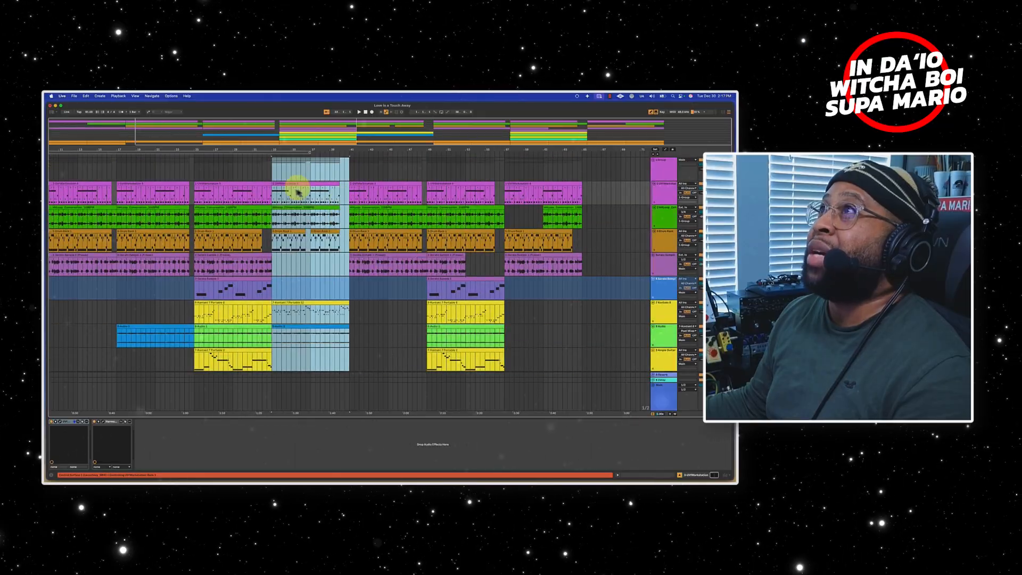
drag(279, 189, 588, 203)
scroll(566, 273, down, 2)
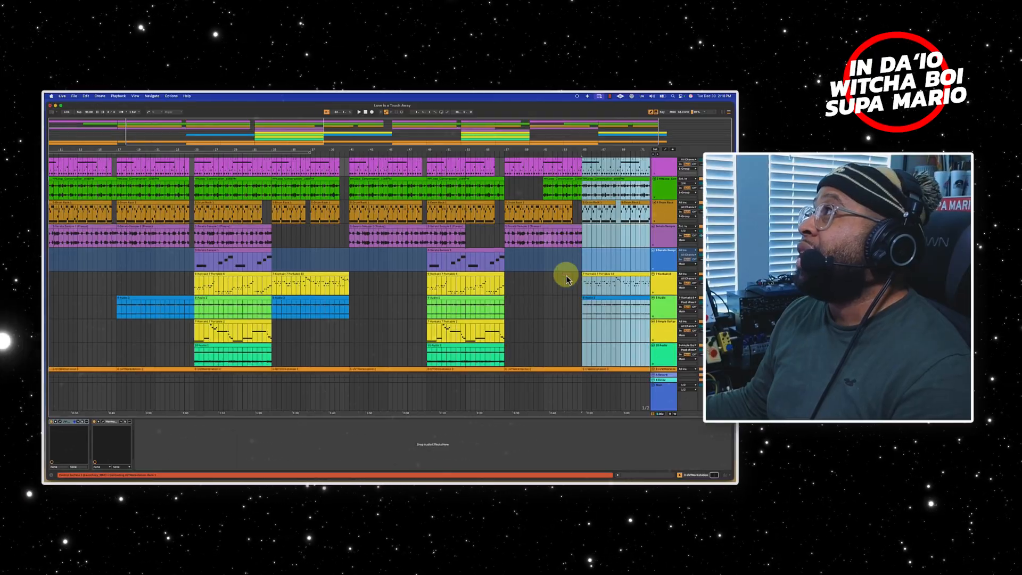
- Duplicate the purple audio track's bar 57 clip so that it continues from bar 65
click(567, 236)
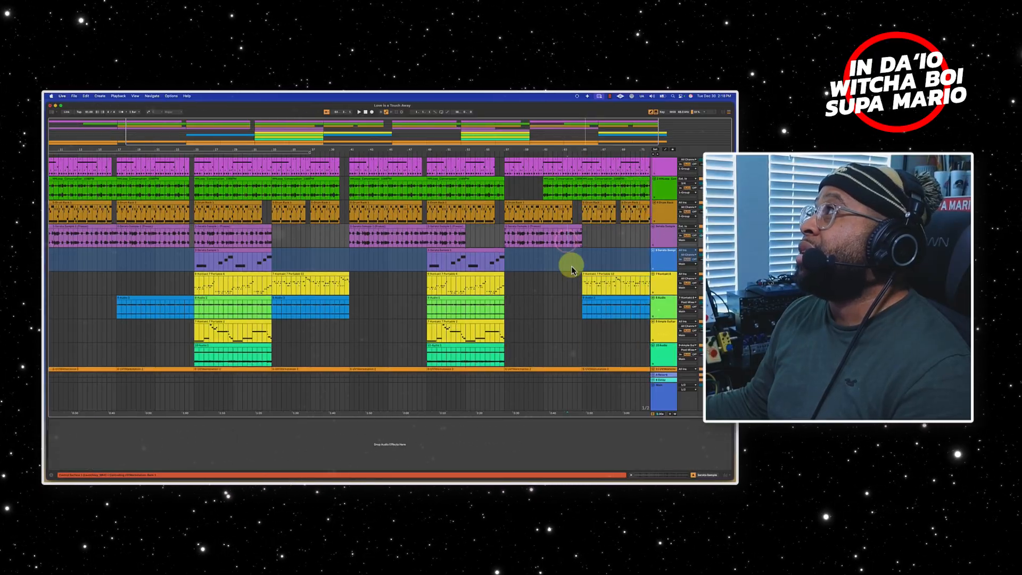
click(542, 229)
key(super+d)
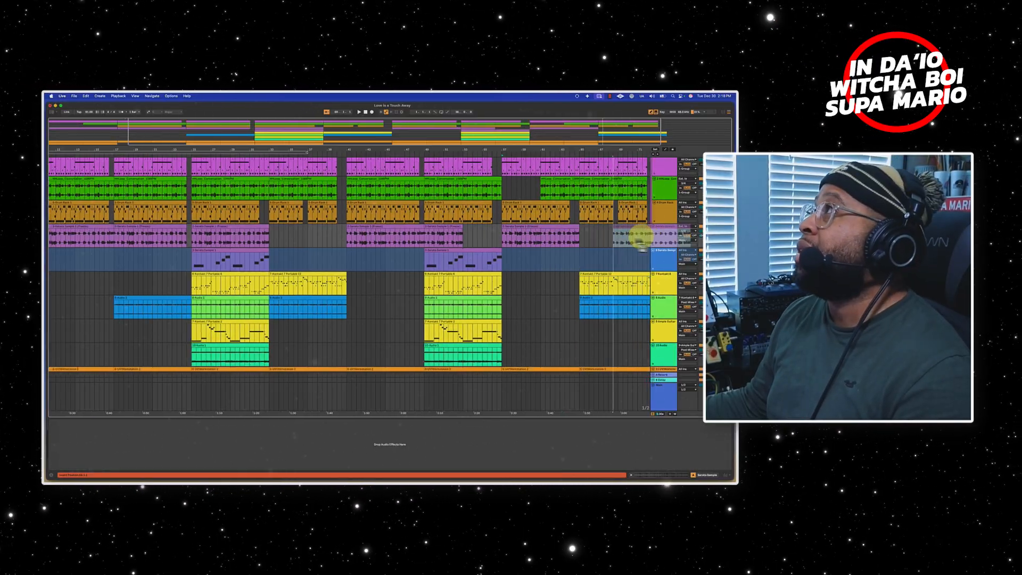
- Play the arrangement from shortly before bar 65 to its end and check the clips on all tracks
click(556, 260)
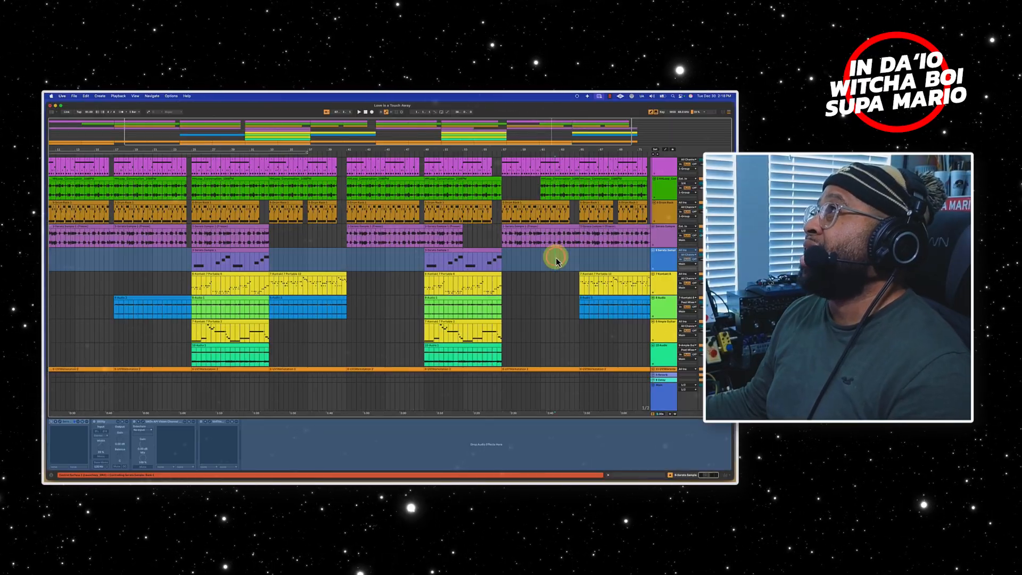
scroll(558, 260, right, 5)
key(space)
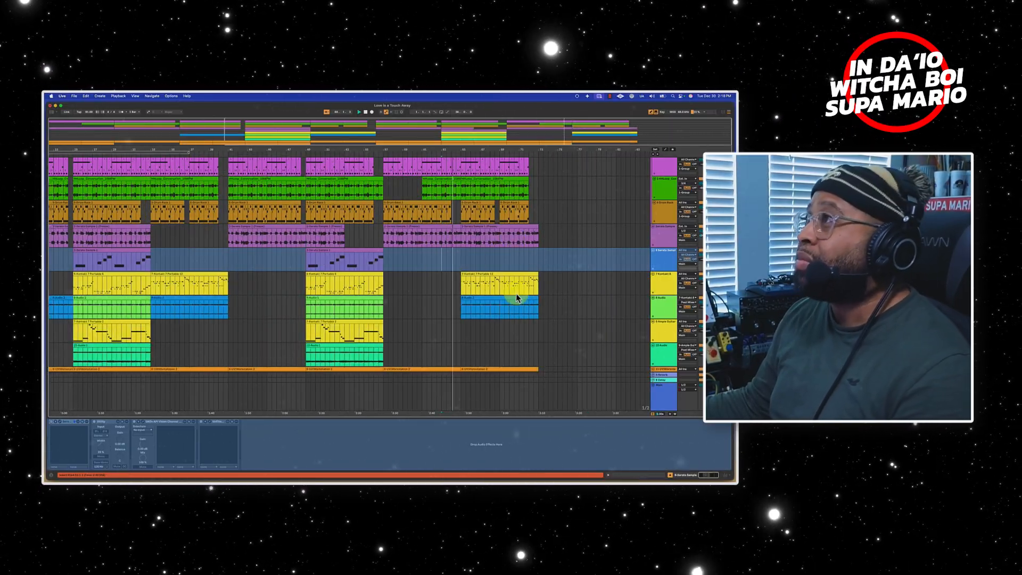
scroll(511, 298, down, 4)
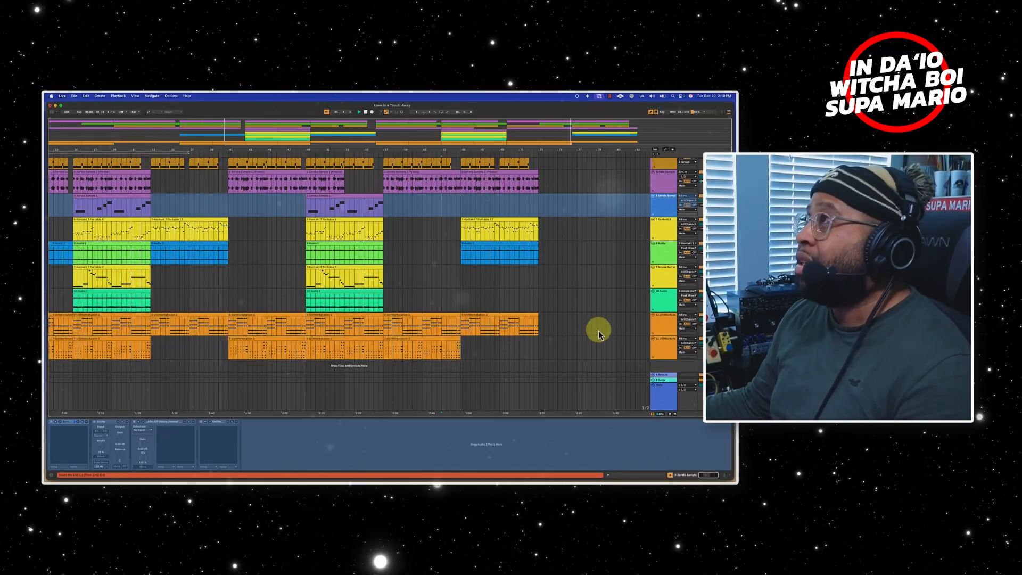
scroll(579, 322, up, 1)
scroll(579, 322, up, 5)
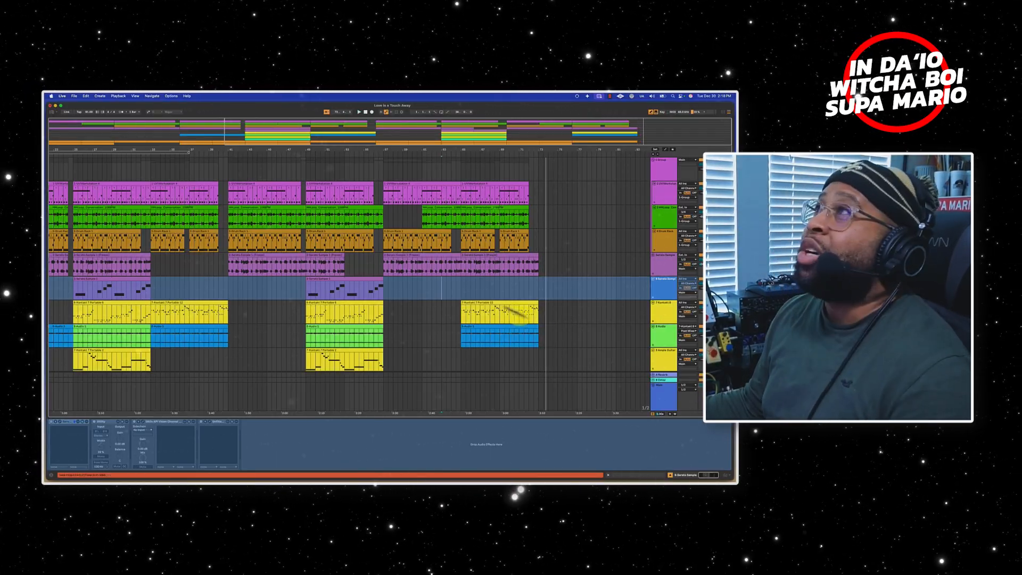
- Fit the whole arrangement in view and review the structure of all tracks from top to bottom
double_click(416, 127)
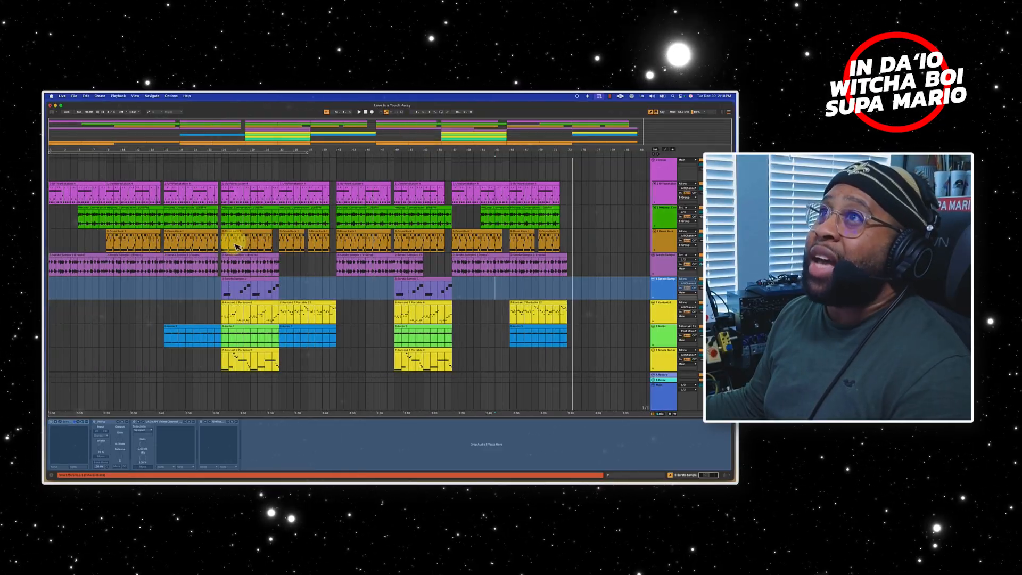
scroll(220, 282, down, 5)
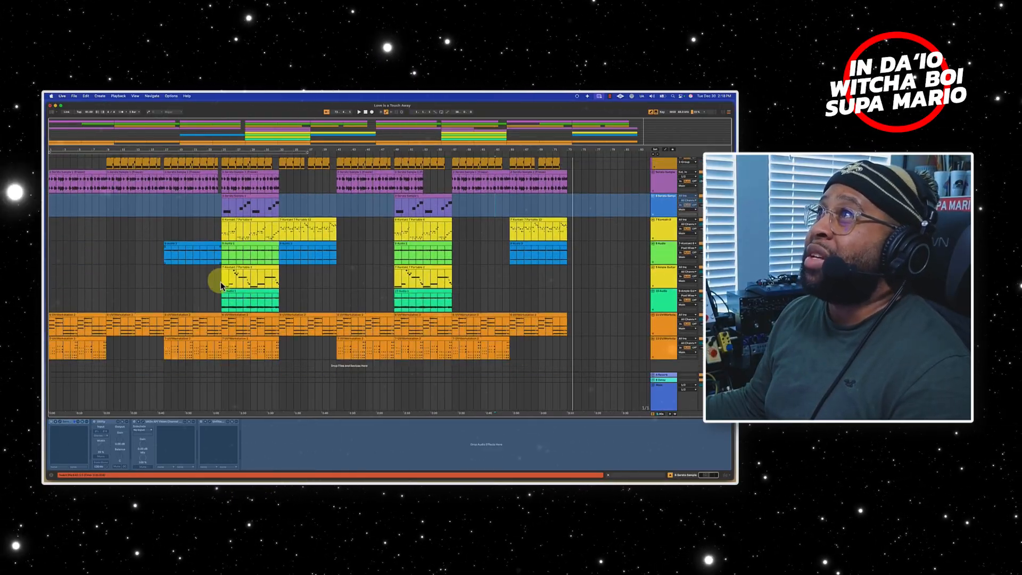
scroll(221, 282, up, 3)
scroll(221, 282, down, 3)
scroll(220, 283, down, 1)
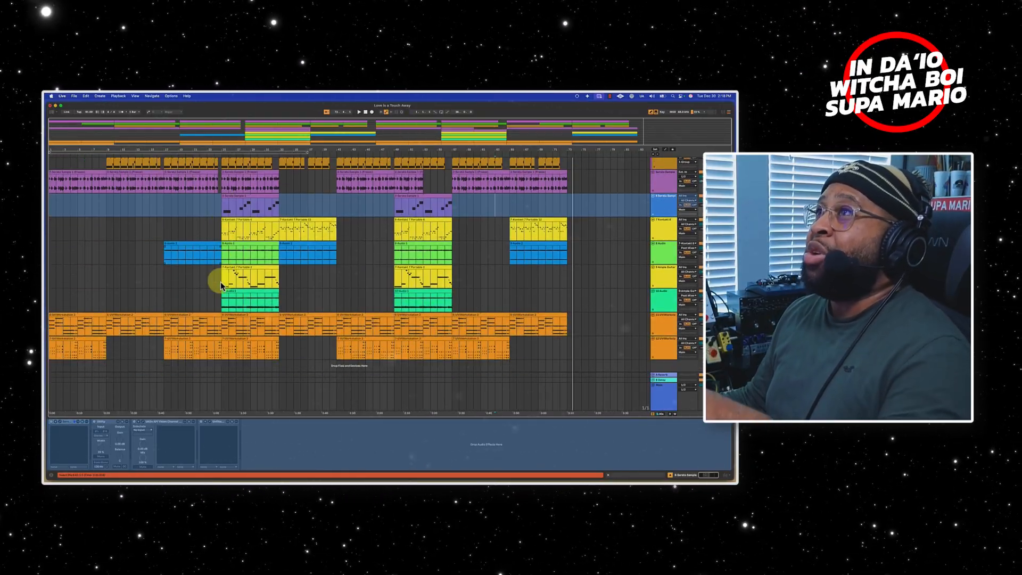
scroll(259, 276, up, 3)
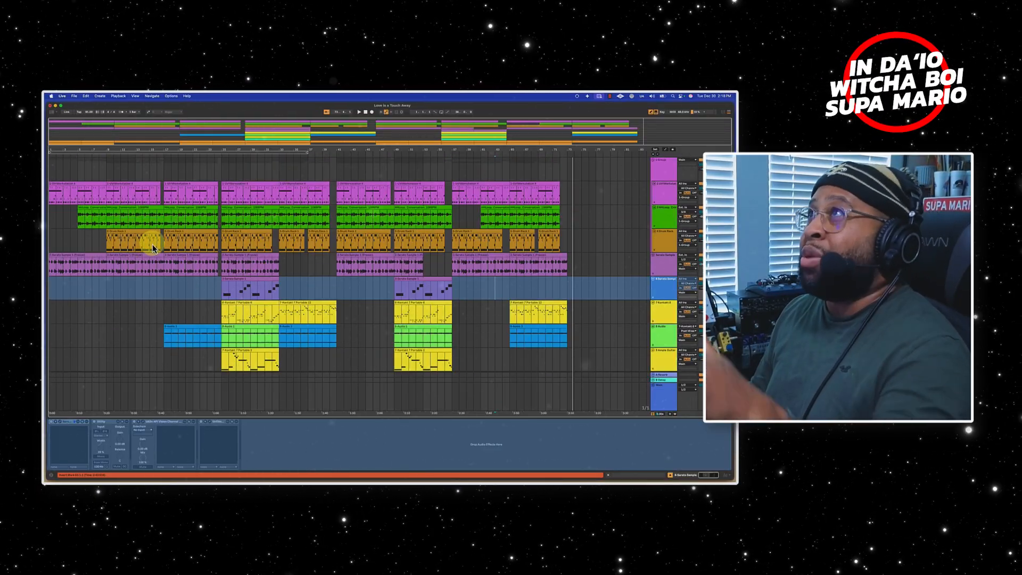
scroll(206, 278, down, 3)
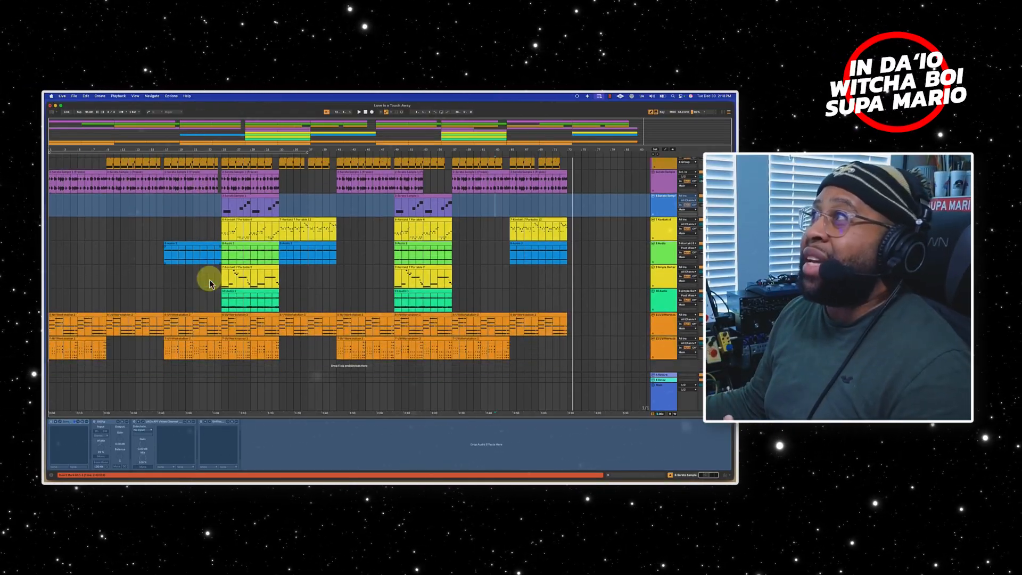
- Open the Space Replicator plug-in on the Main track to check it, and close its window
click(665, 398)
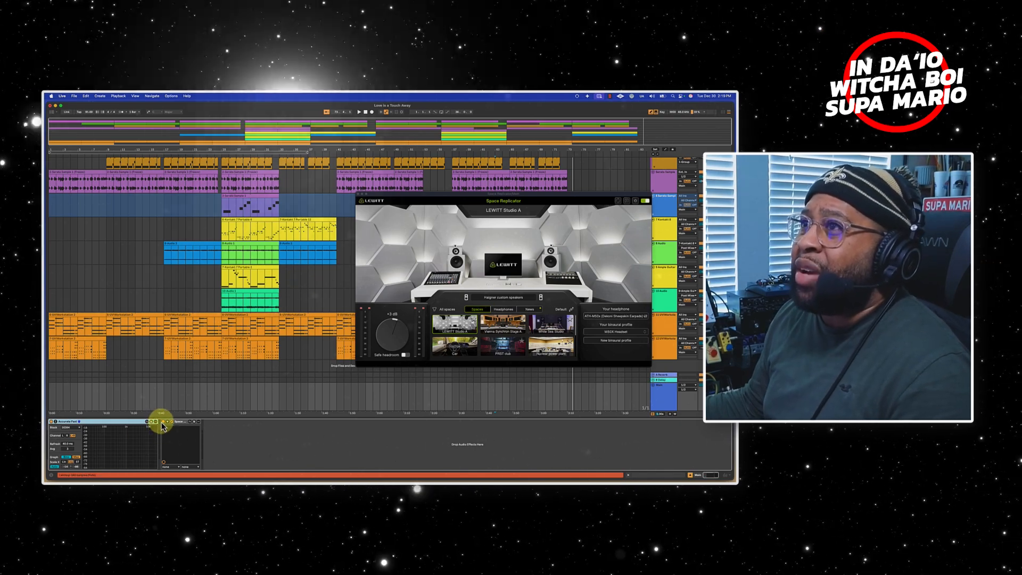
scroll(183, 269, up, 3)
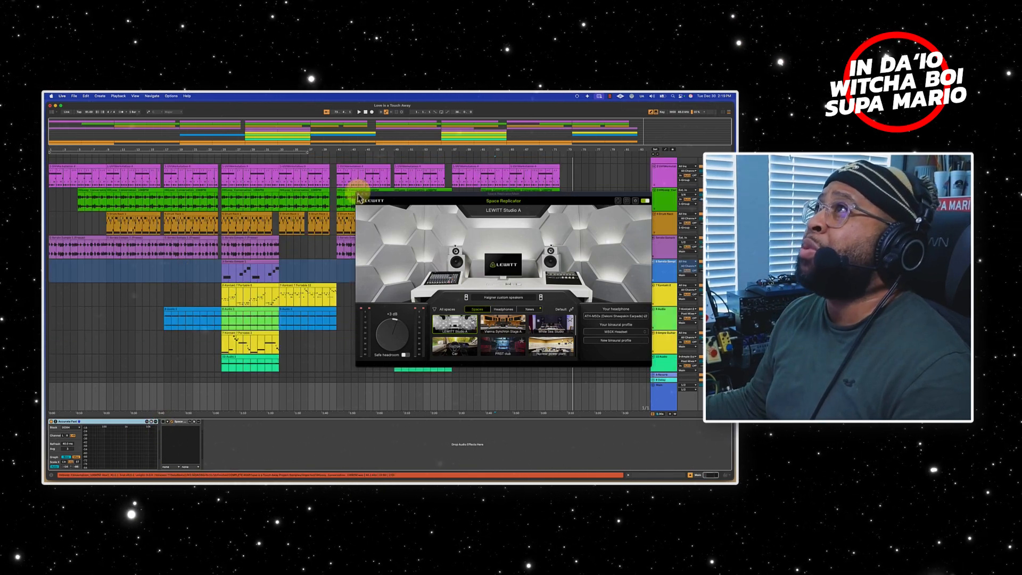
click(358, 197)
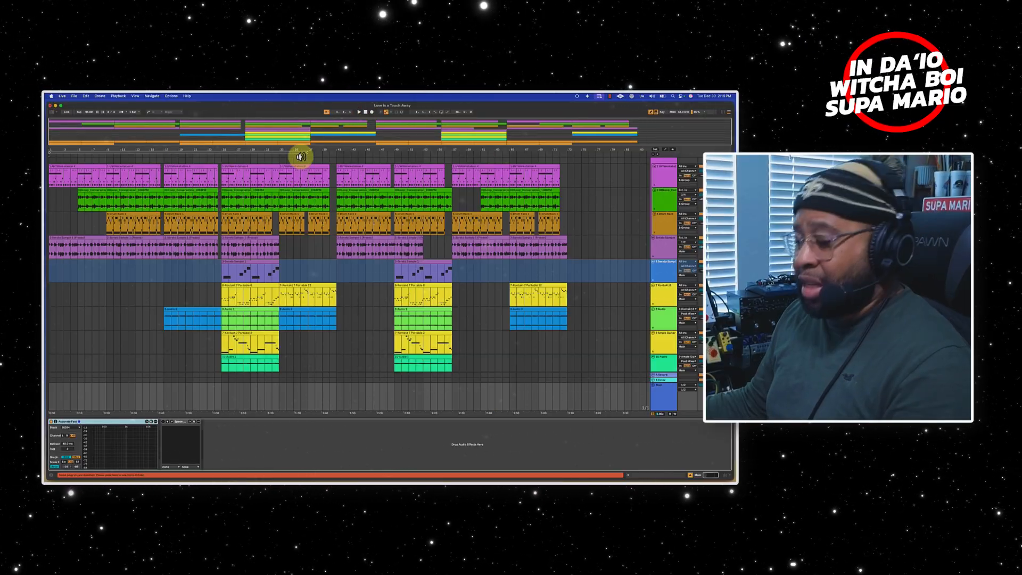
- Play the arrangement from the start and delete bar 8 from the pink, green and brown-orange drum tracks
key(space)
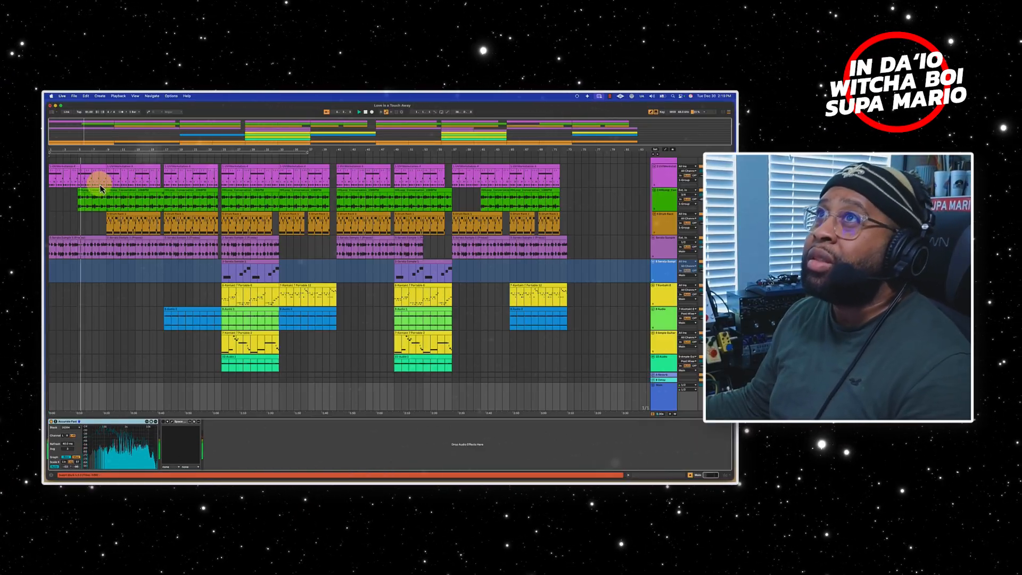
drag(100, 225, 106, 181)
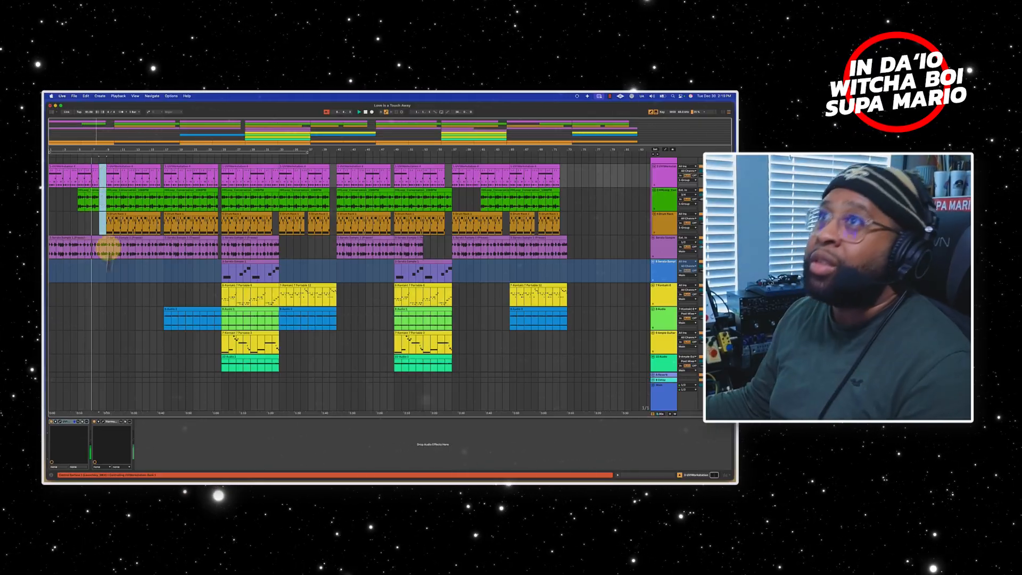
scroll(109, 314, down, 2)
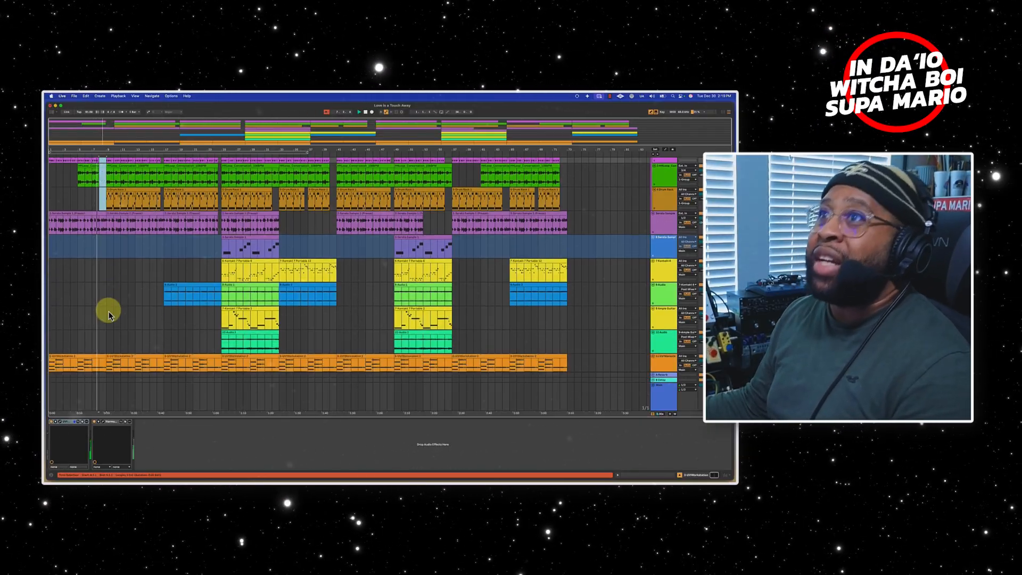
scroll(109, 314, up, 1)
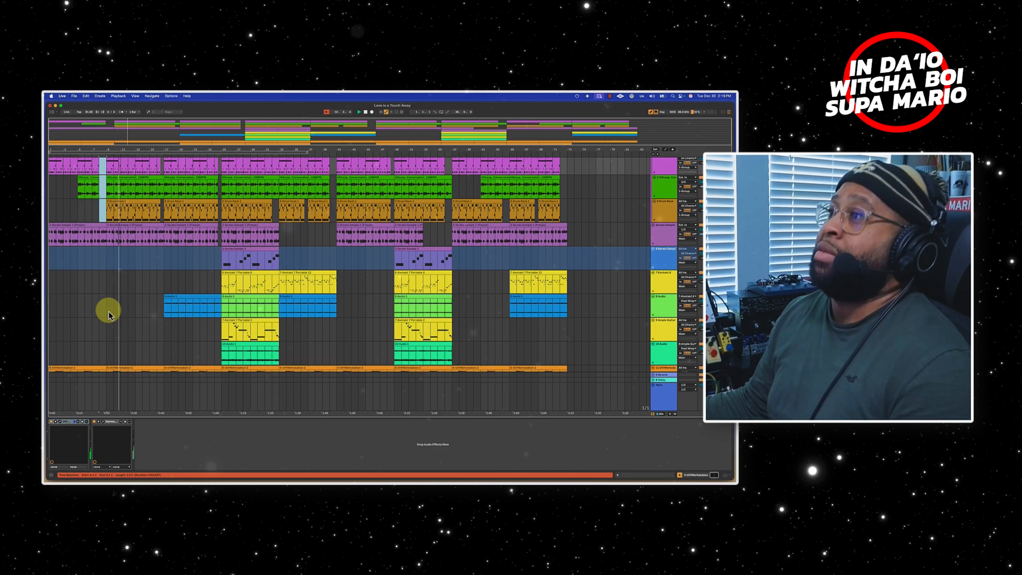
scroll(108, 314, up, 2)
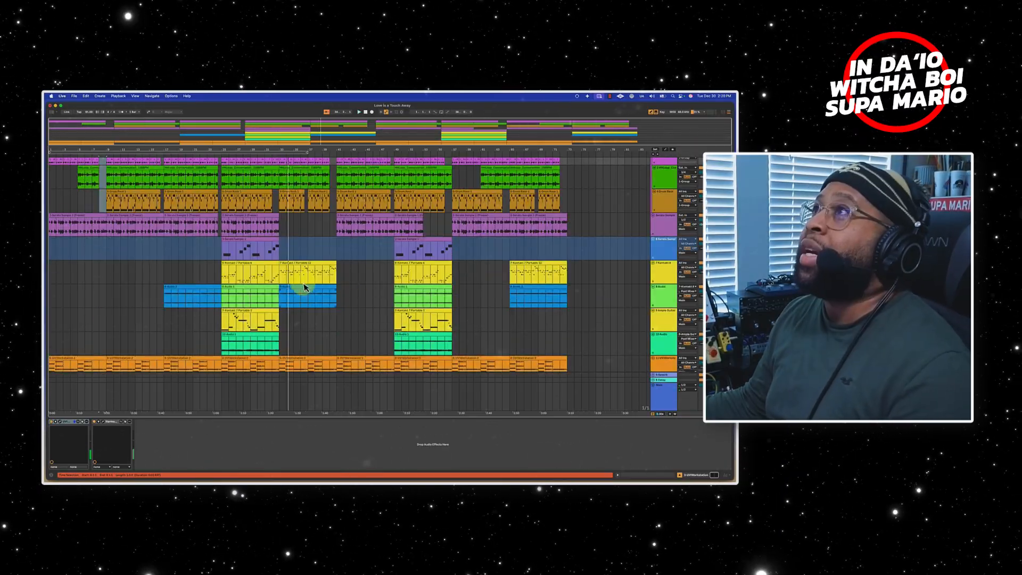
- Delete bars 33 to 36 from the brown-orange and pink drum tracks, playing the passage around them to check the drop
scroll(303, 285, up, 2)
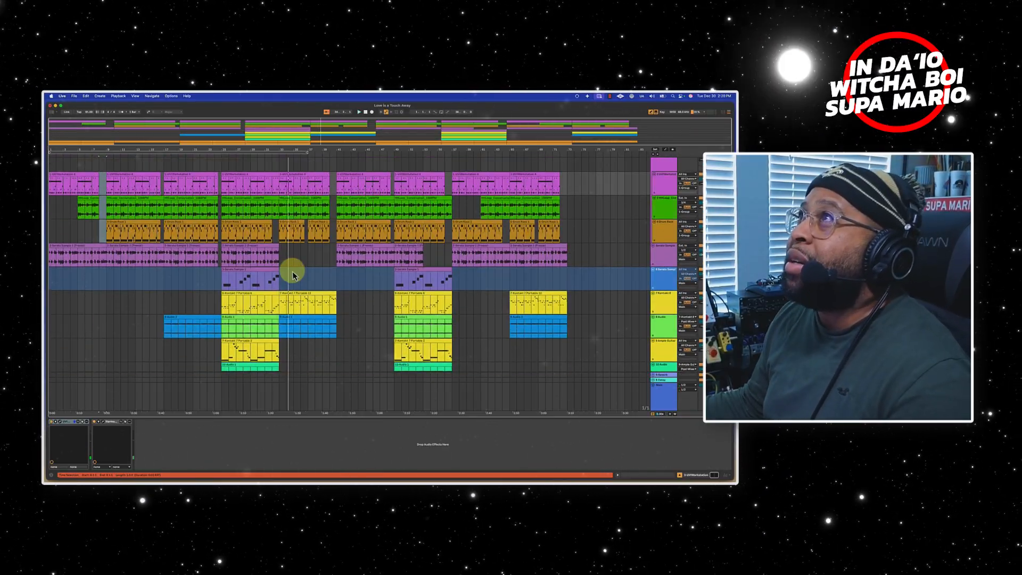
click(285, 227)
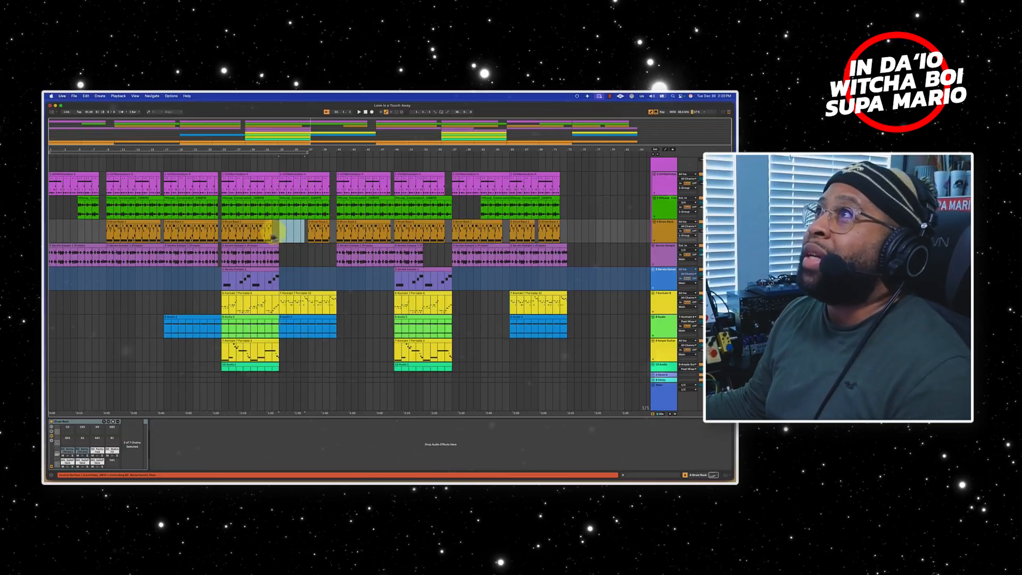
key(Delete)
click(265, 236)
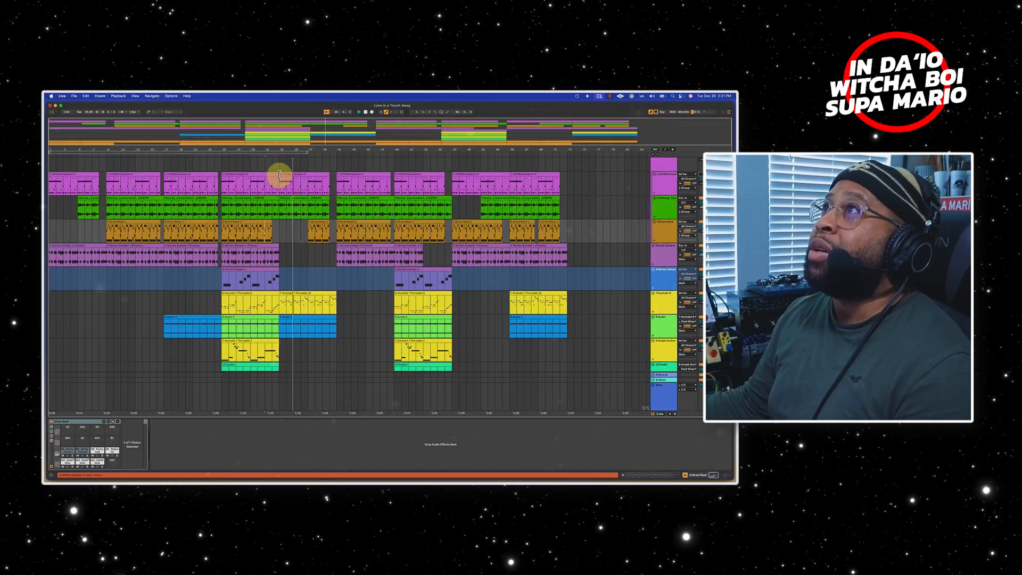
drag(279, 175, 308, 178)
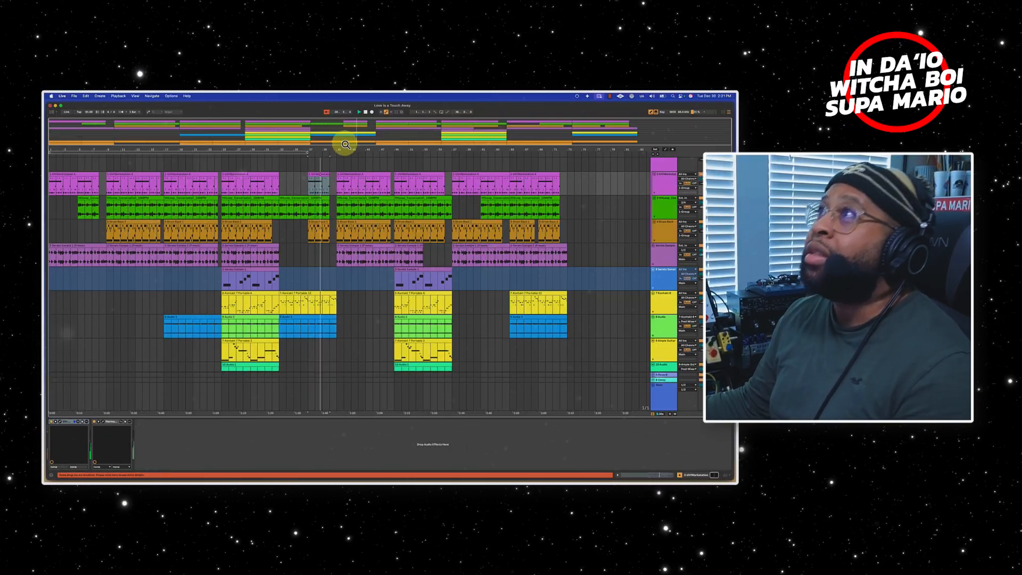
- Shorten the green loop clip to end one bar before bar 49, and play on to the ending while checking all tracks
click(331, 211)
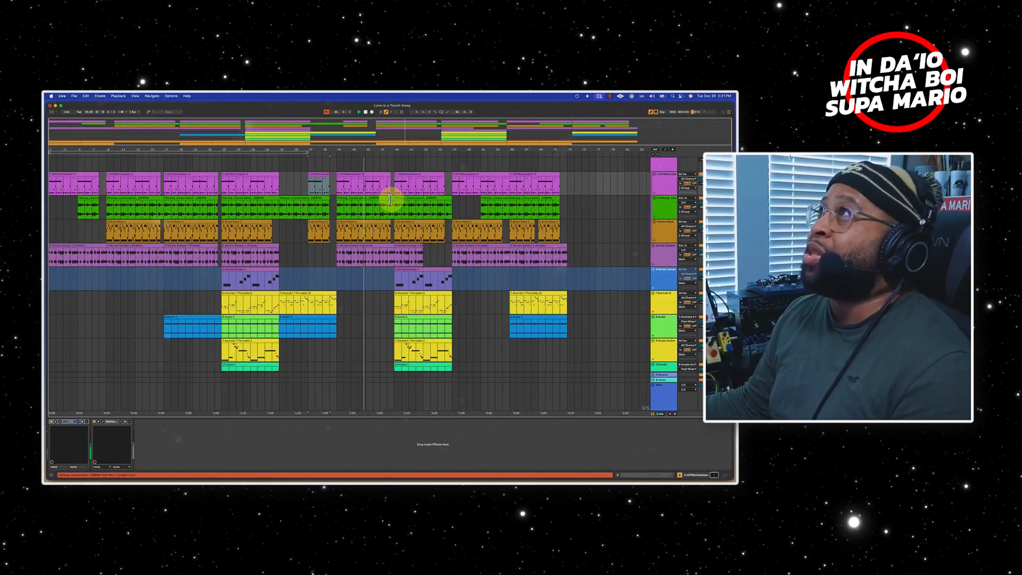
drag(392, 200, 386, 201)
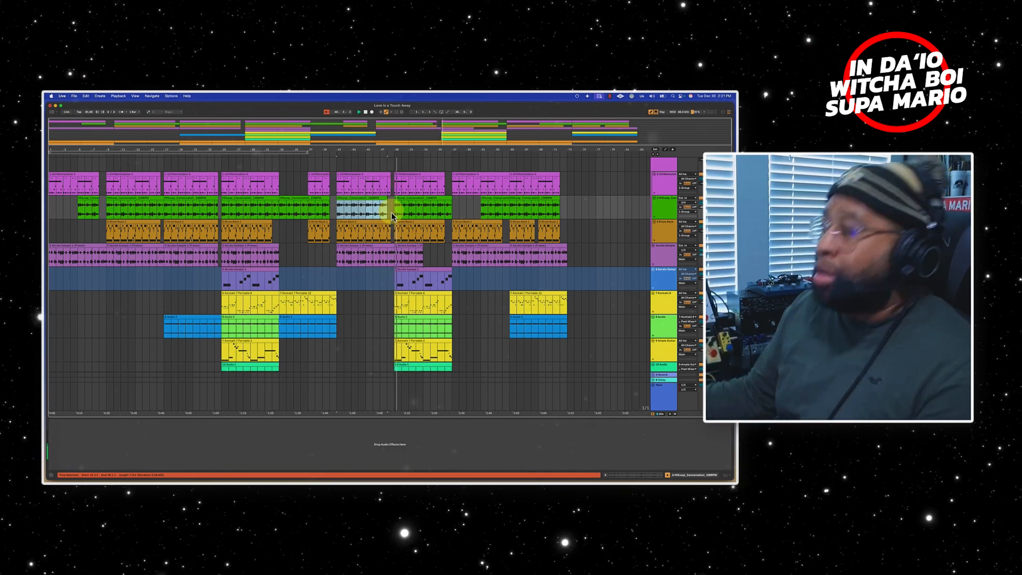
scroll(436, 263, down, 4)
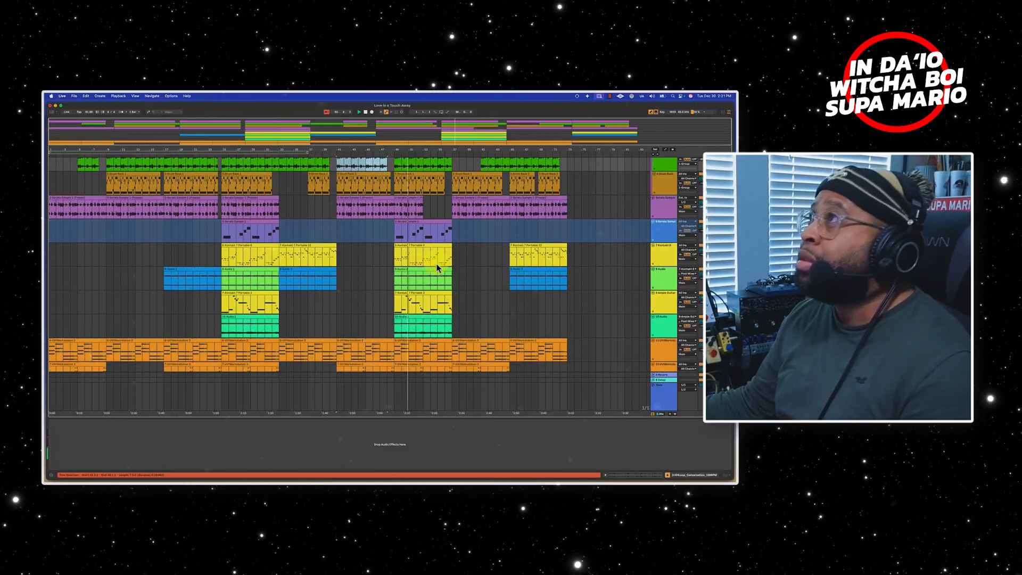
scroll(436, 268, up, 1)
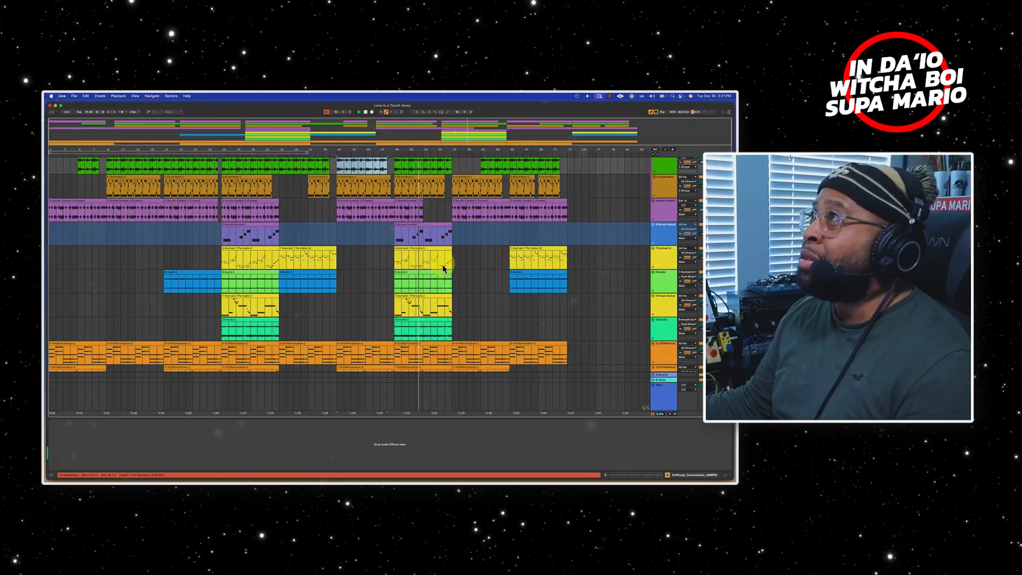
scroll(572, 294, up, 3)
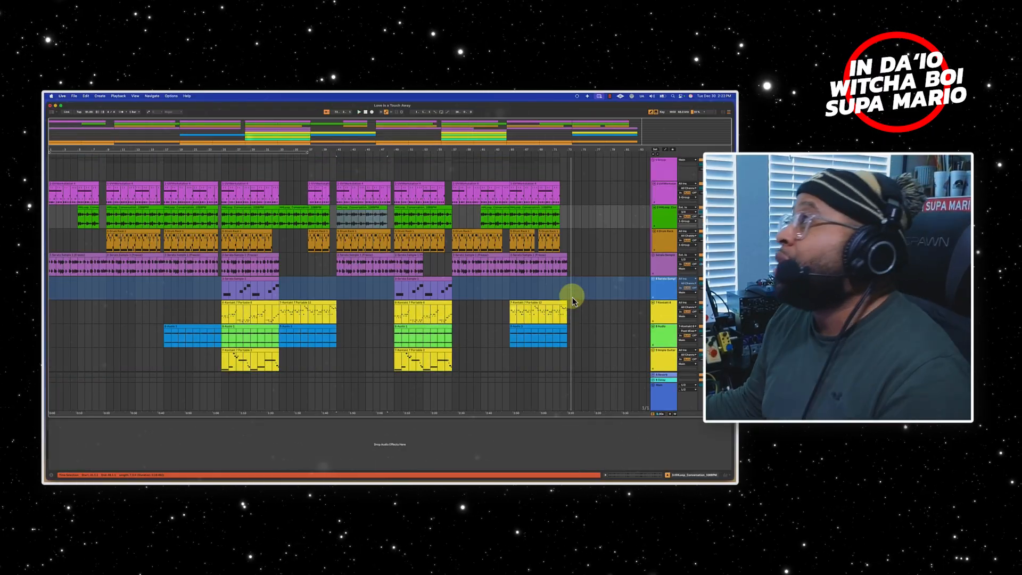
- Try to extend the last clip on the full-length orange track by one bar, and play and open its notes
scroll(571, 298, down, 4)
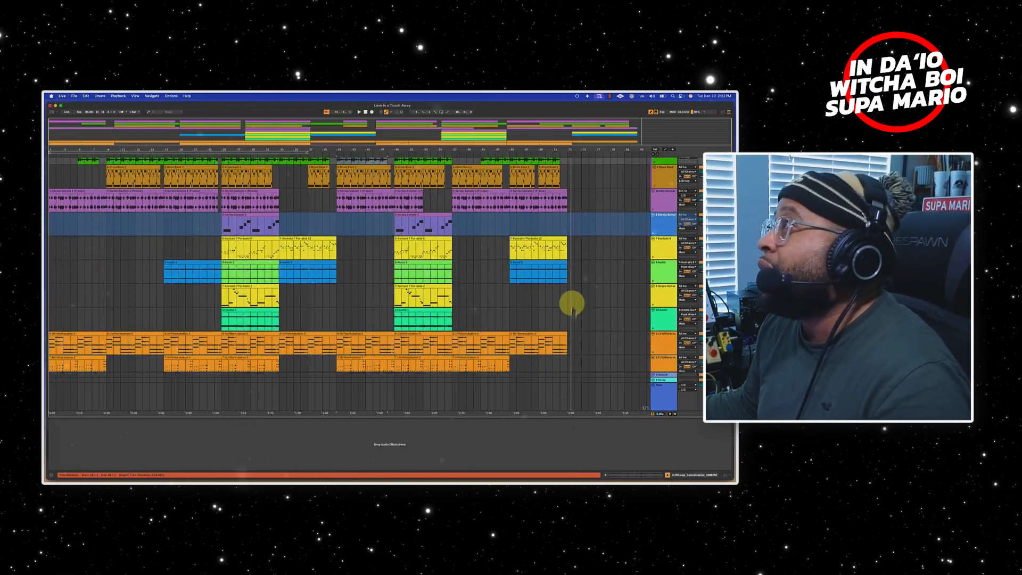
click(563, 341)
click(564, 335)
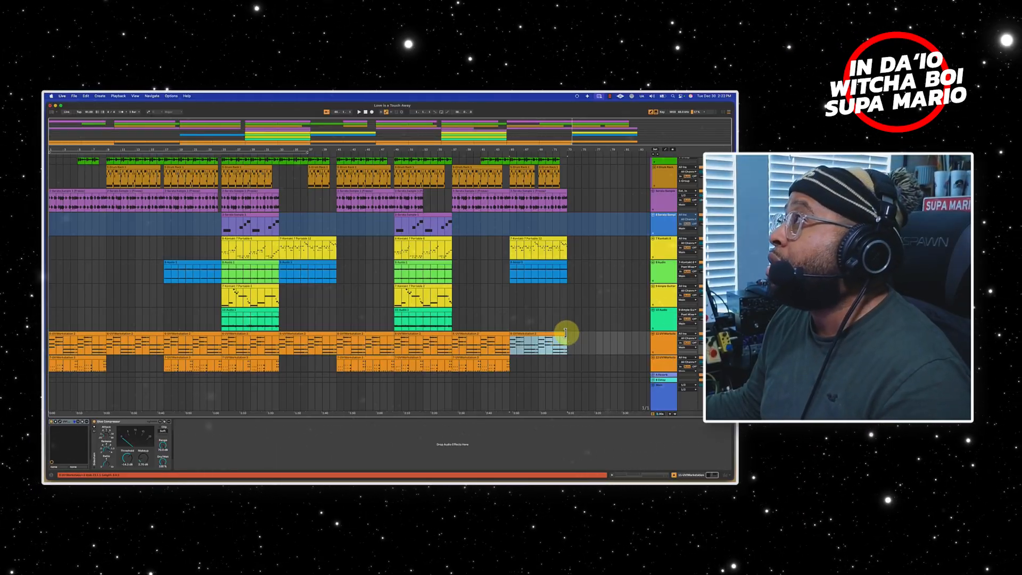
drag(566, 333, 575, 334)
click(562, 340)
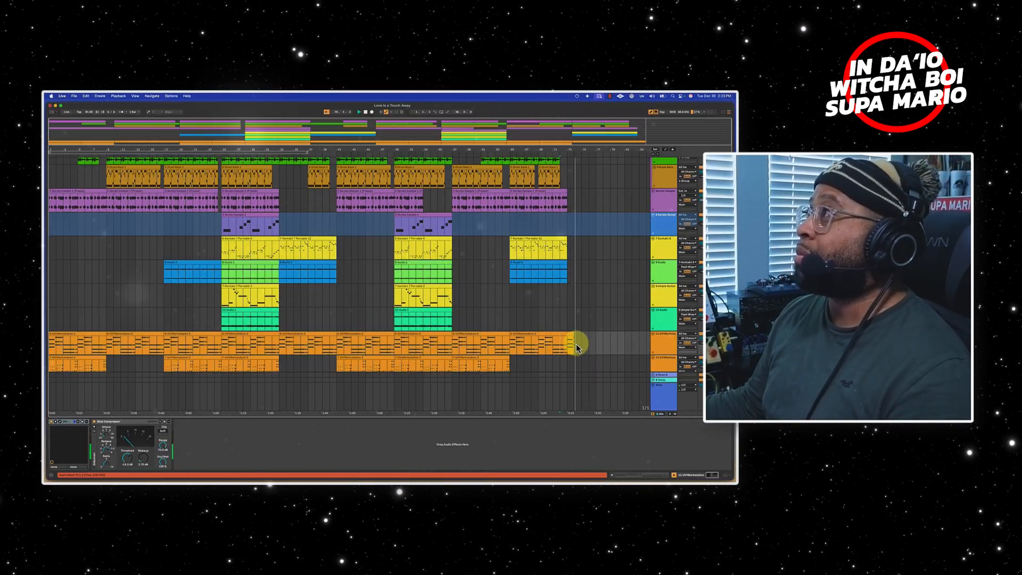
double_click(571, 341)
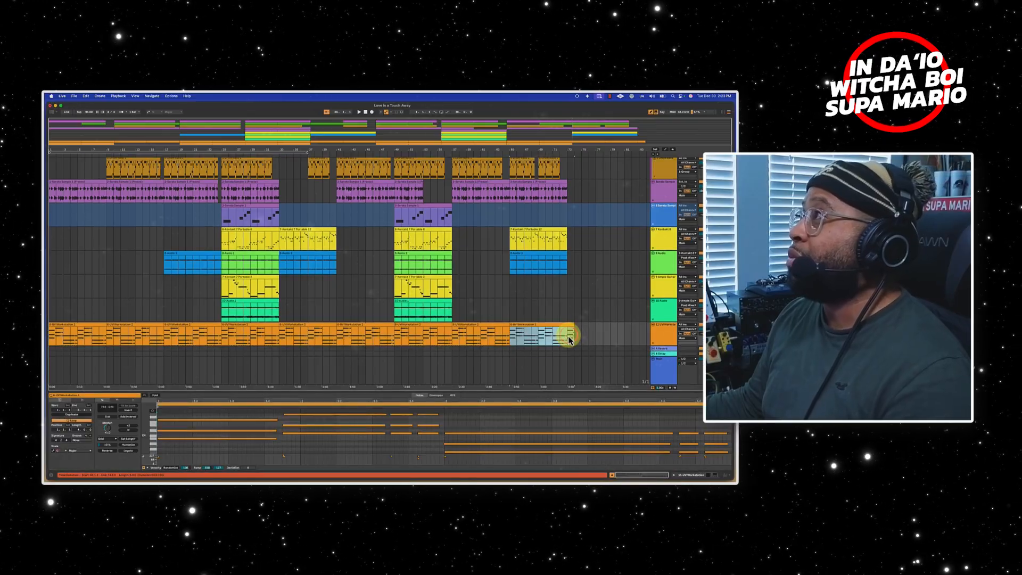
click(568, 338)
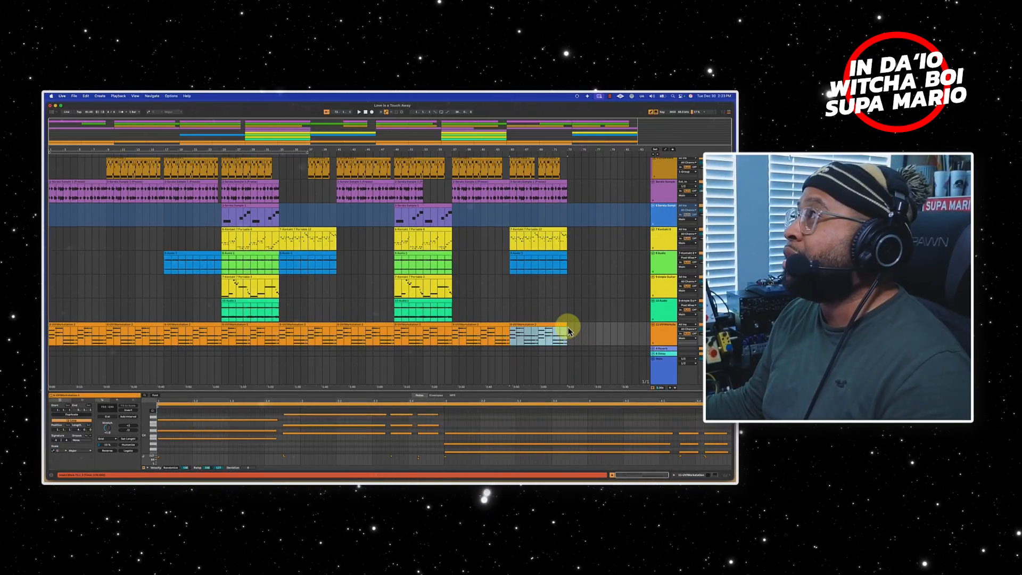
- Extend the last clip on the orange track by one bar and split it at bar 73
drag(567, 325, 575, 326)
click(568, 340)
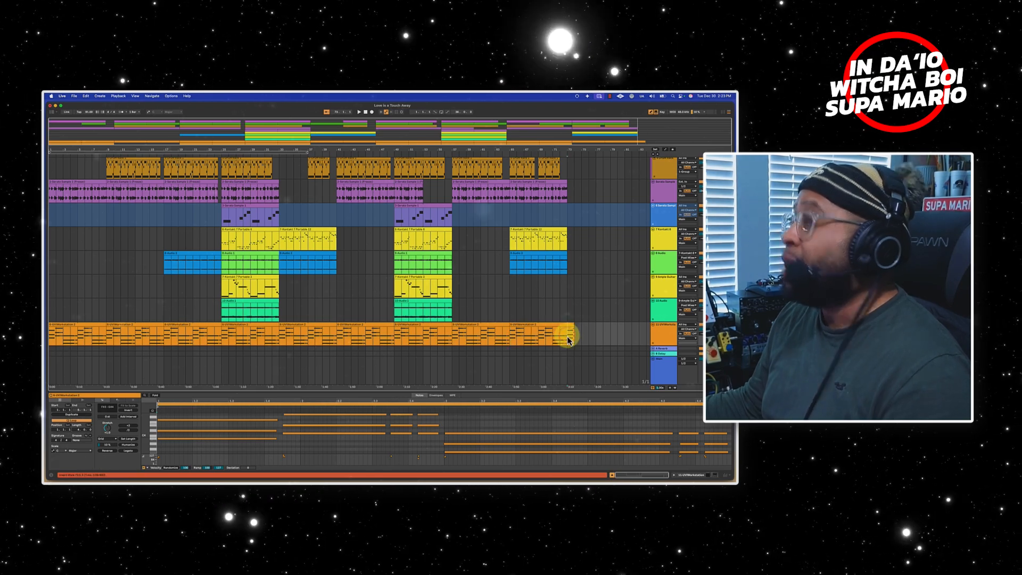
key(super+e)
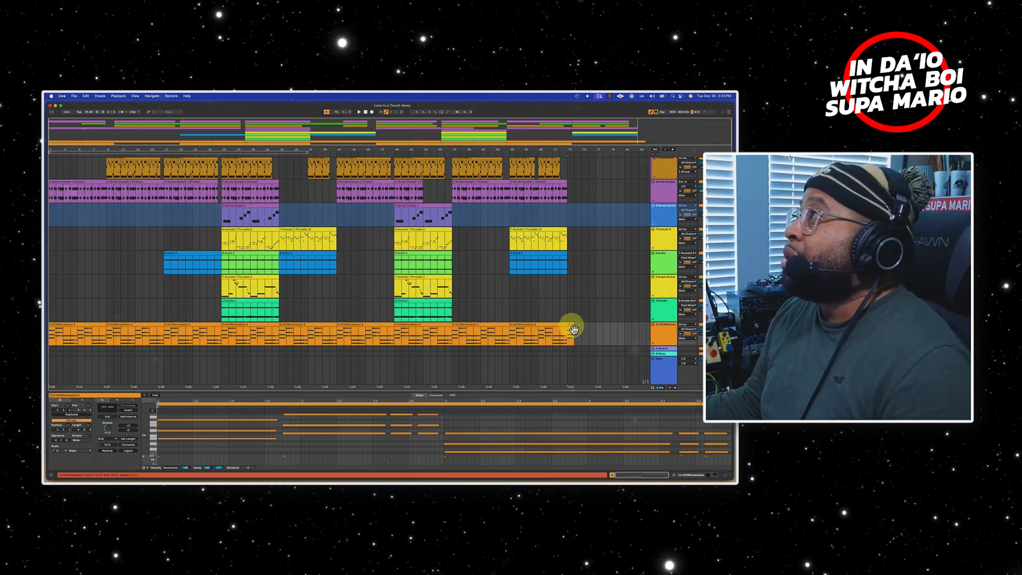
click(571, 325)
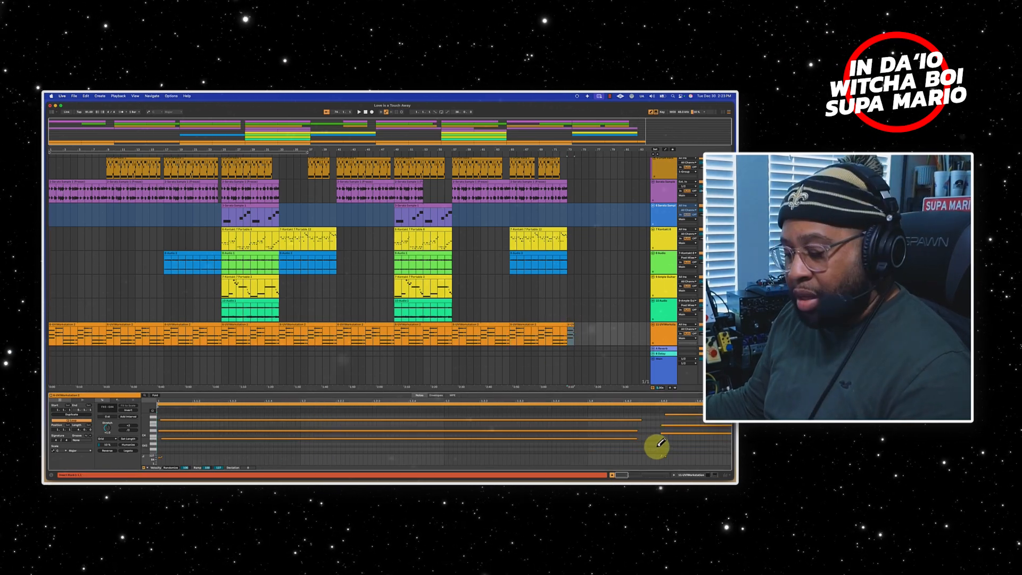
- Deactivate the notes after the held chord in the added one-bar orange clip, and play the ending from about bar 71
key(b)
drag(655, 450, 696, 413)
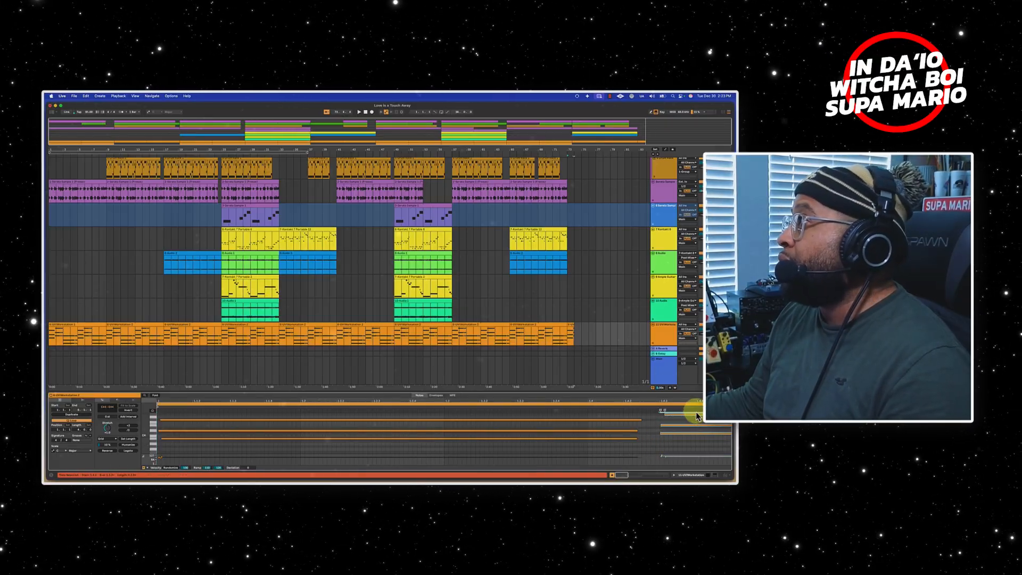
key(0)
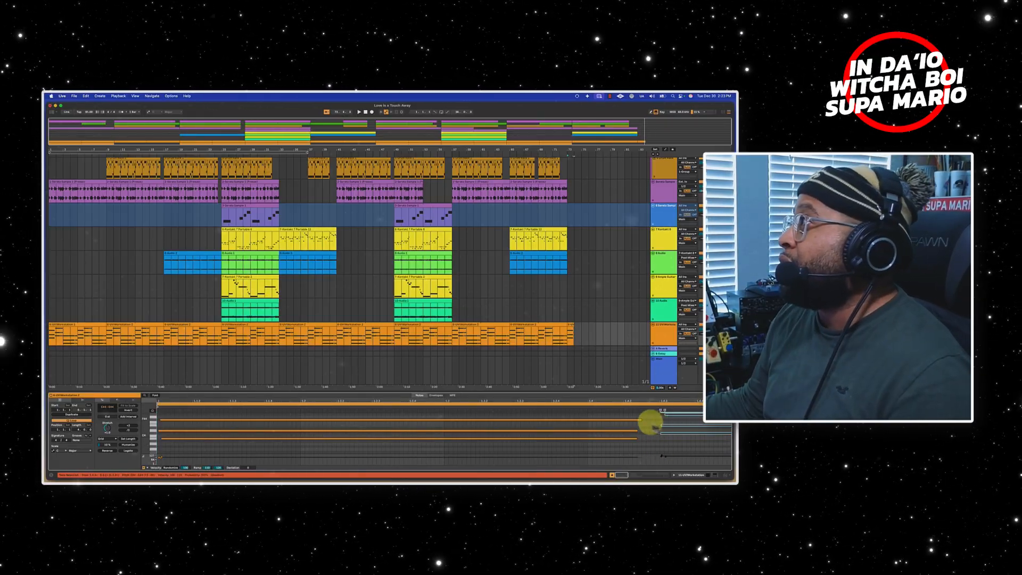
click(650, 423)
click(568, 359)
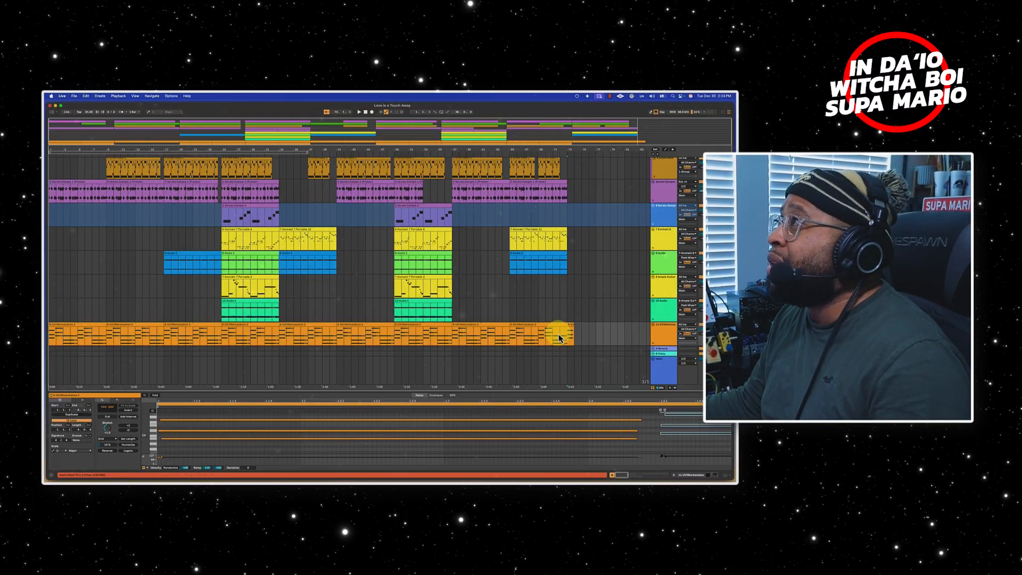
click(554, 338)
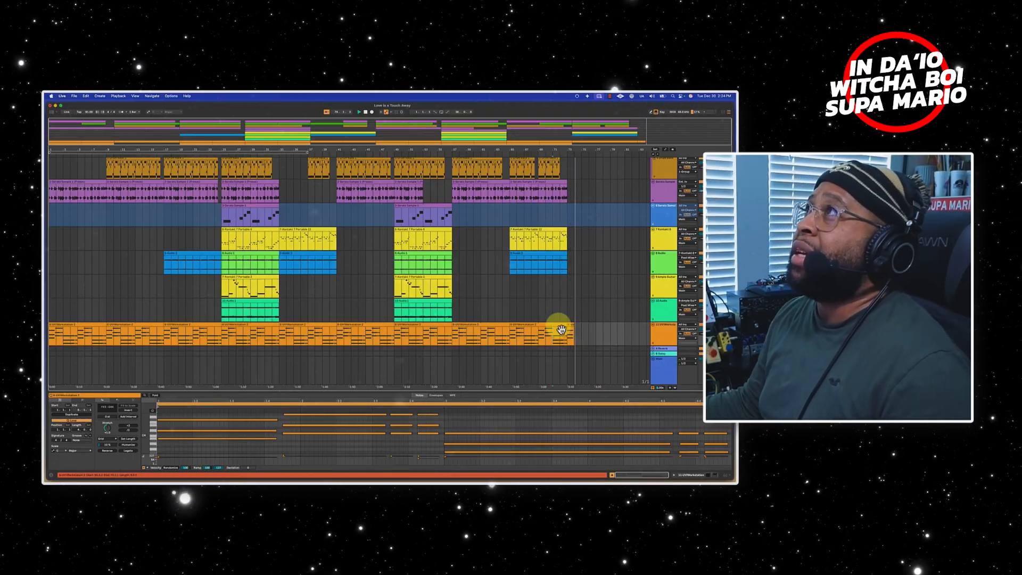
- Play the green loop track from bar 25 and set the arrangement loop range from bar 25 to bar 33
scroll(560, 328, up, 4)
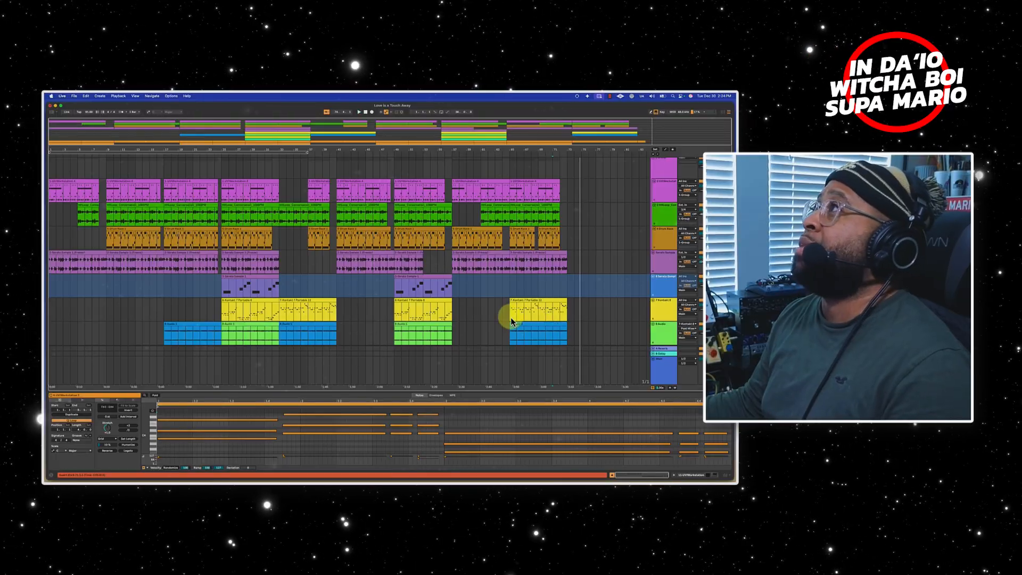
scroll(510, 311, up, 2)
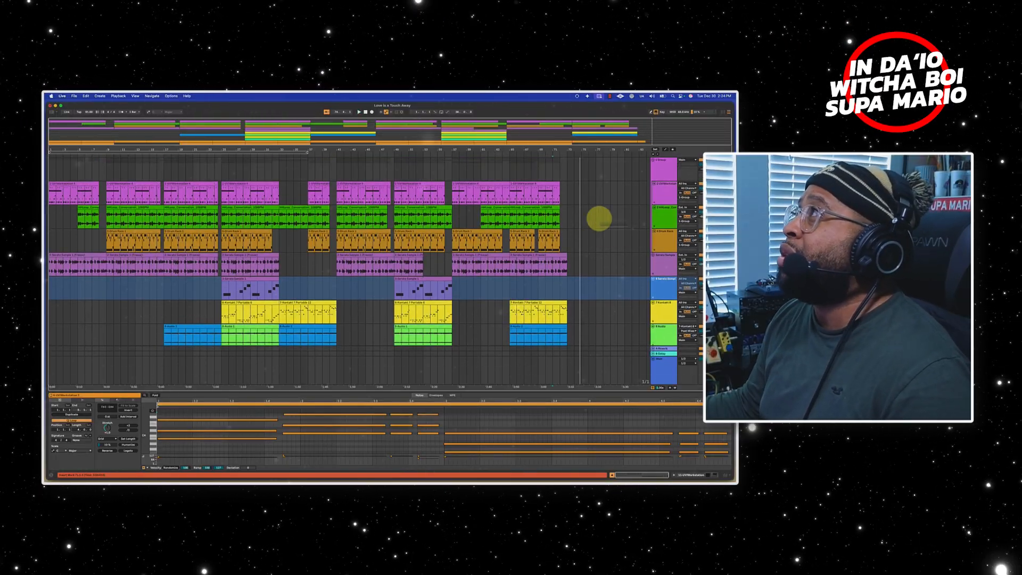
click(665, 211)
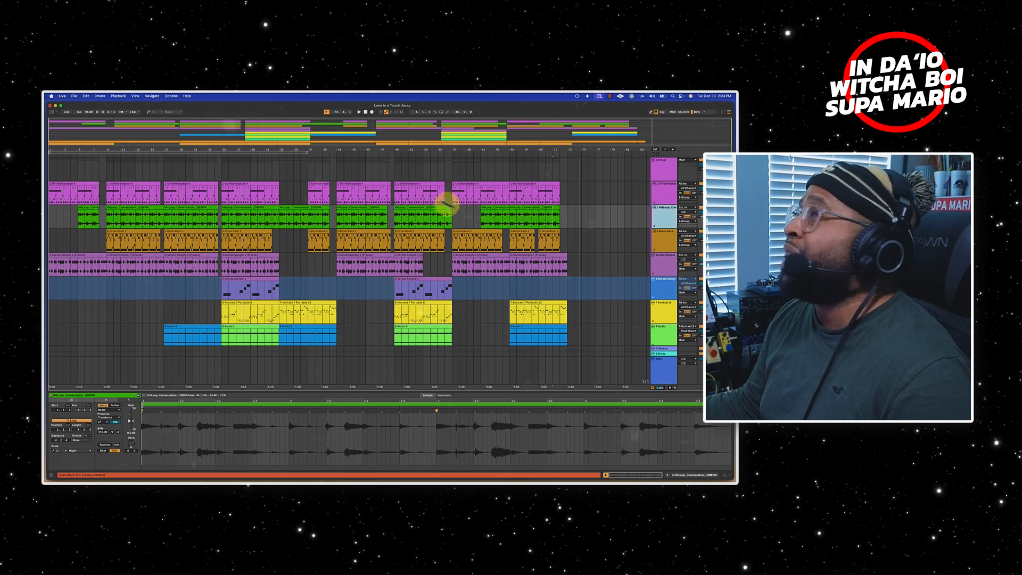
click(223, 224)
key(space)
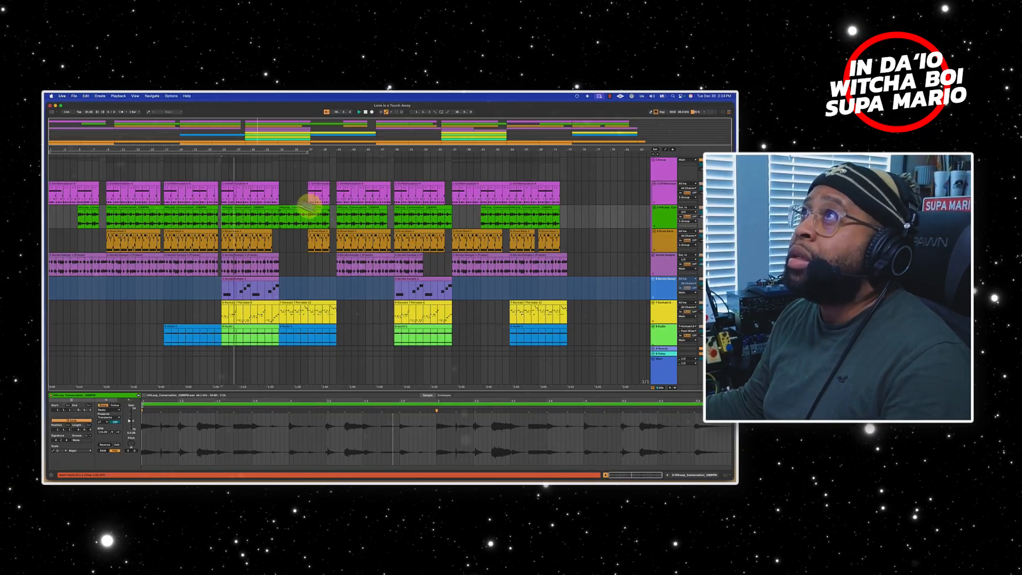
drag(50, 154, 225, 176)
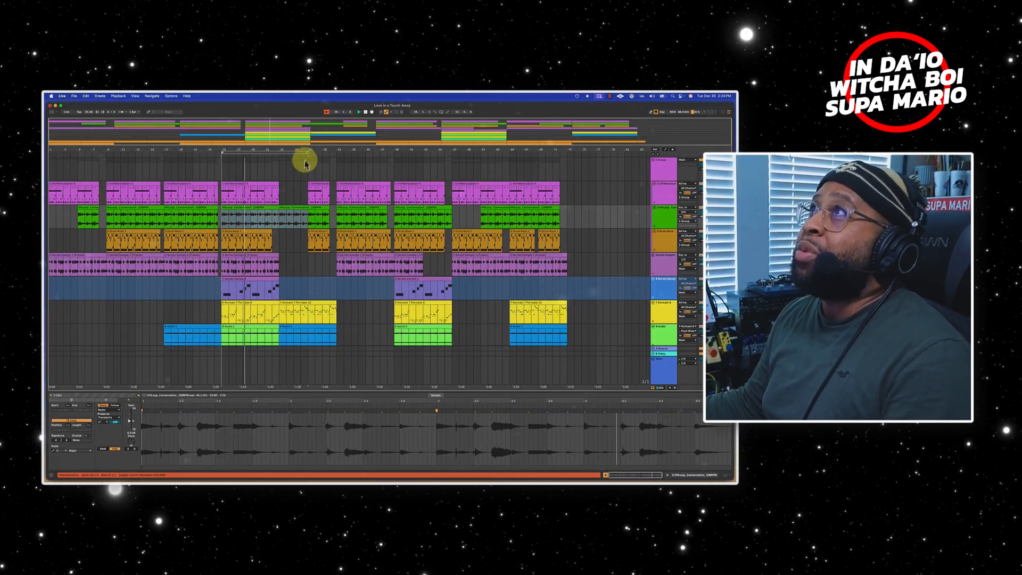
drag(306, 154, 280, 163)
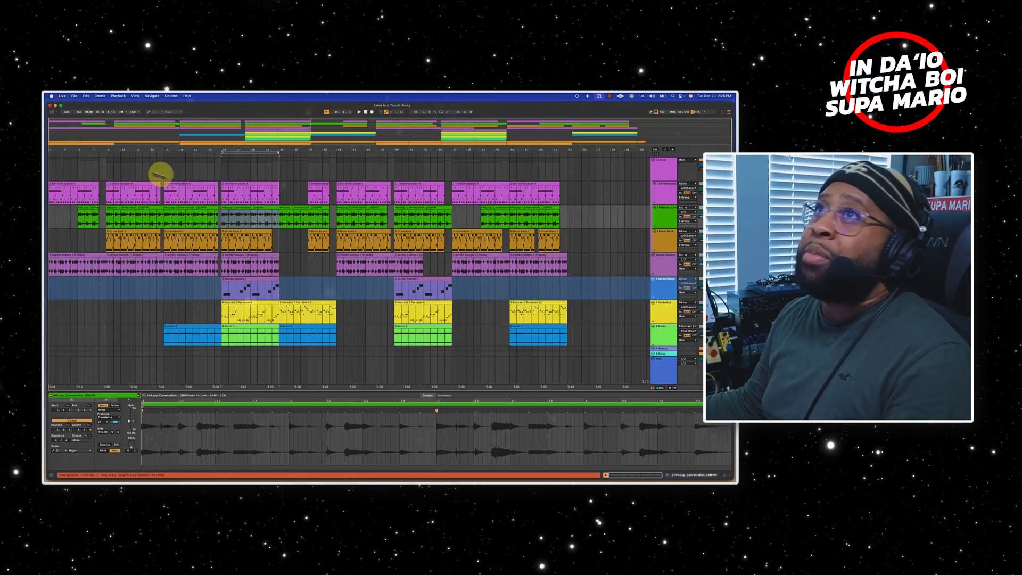
- Find Cut Classic High Flyer among the Plugin Alliance plug-ins in the browser and load it on the green loop track
click(52, 113)
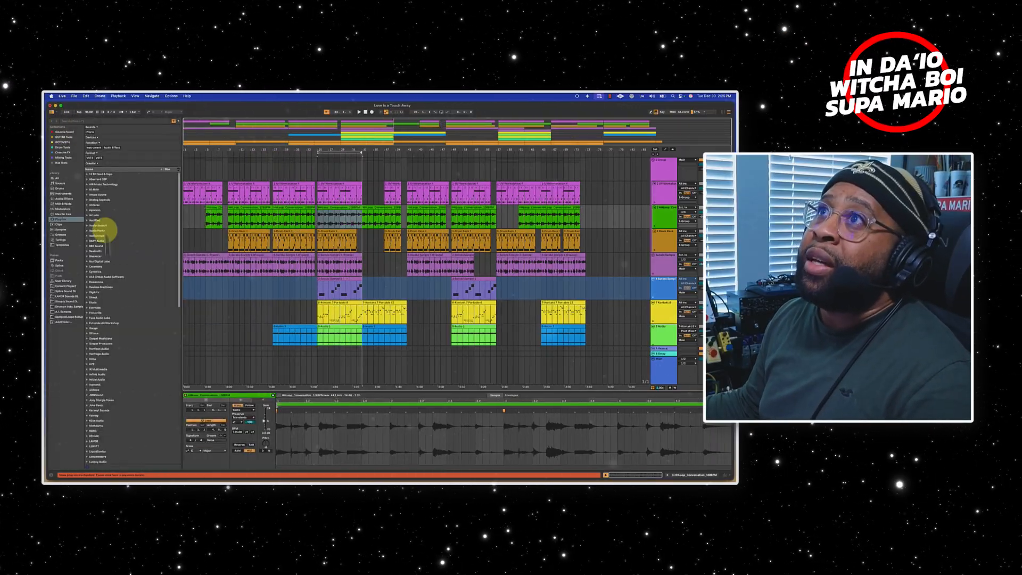
scroll(105, 301, down, 10)
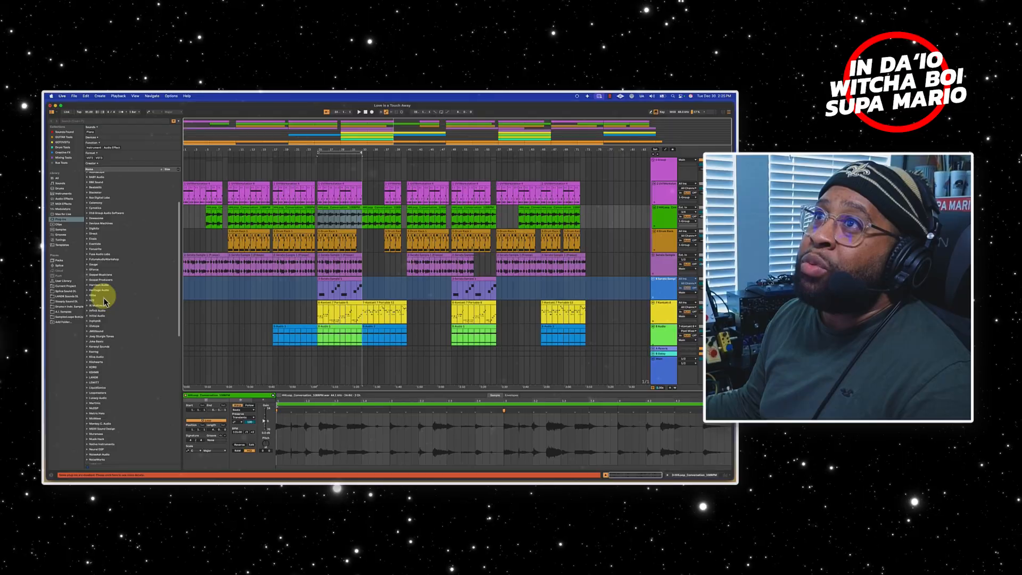
scroll(107, 319, down, 4)
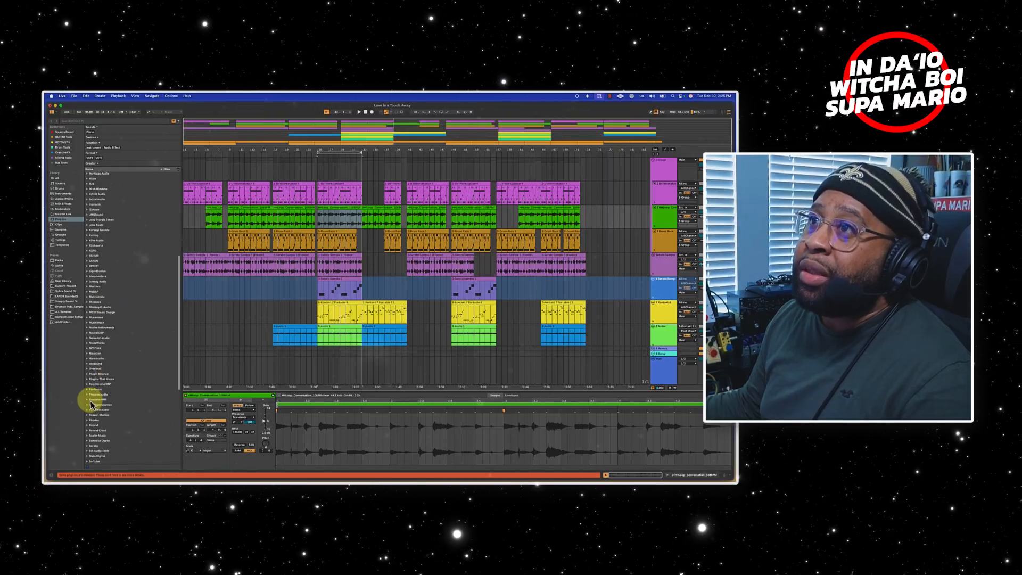
click(87, 375)
scroll(116, 224, down, 20)
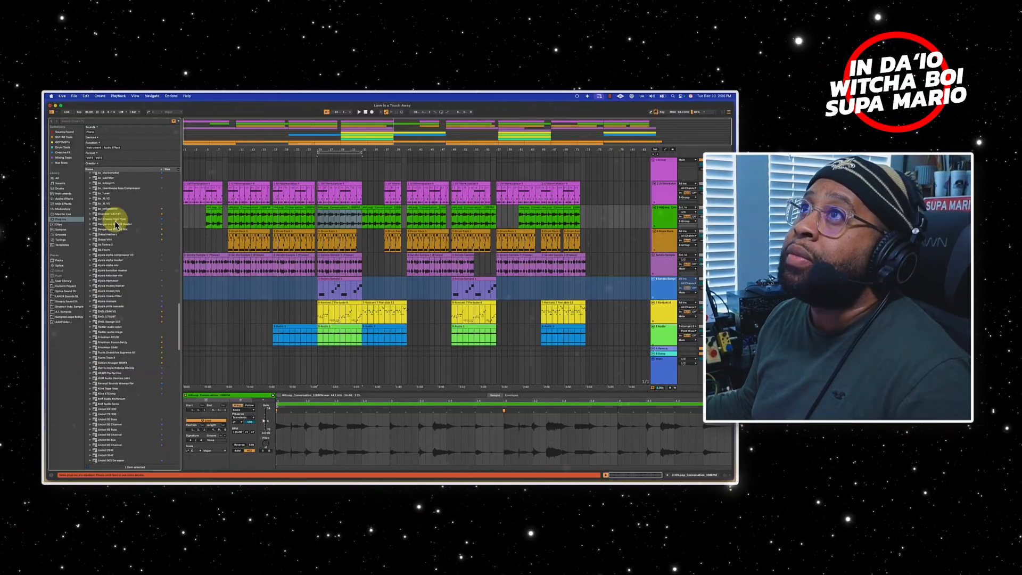
drag(116, 224, 219, 234)
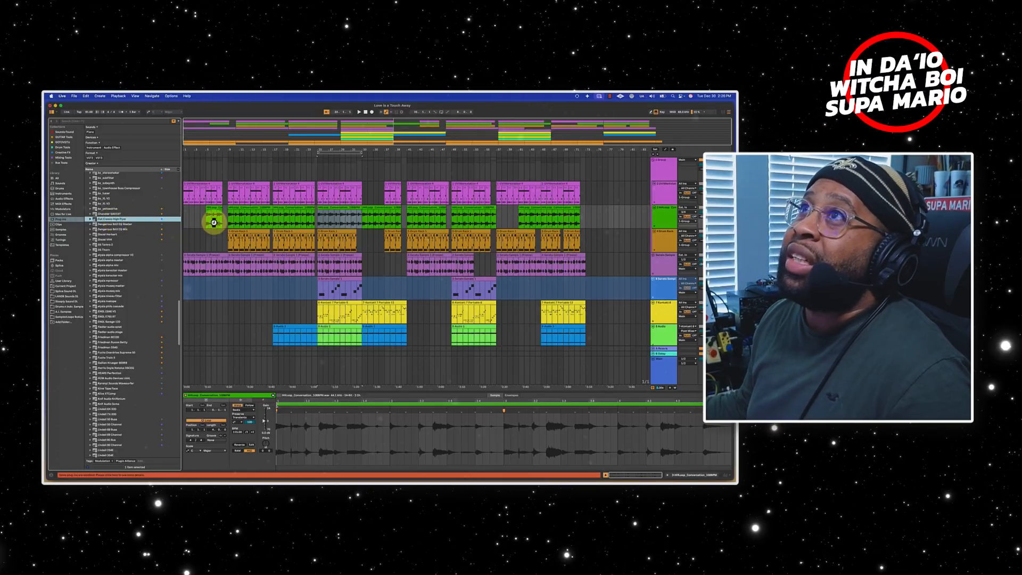
drag(214, 227, 213, 223)
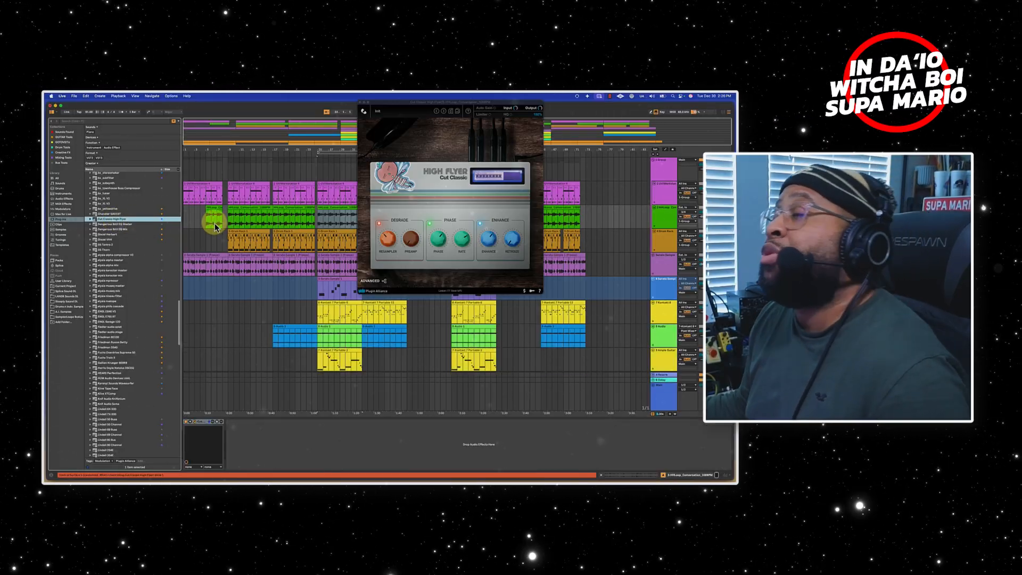
- Move the High Flyer window clear of the clips and play the looped section from bar 25 to bar 33
drag(406, 108, 332, 269)
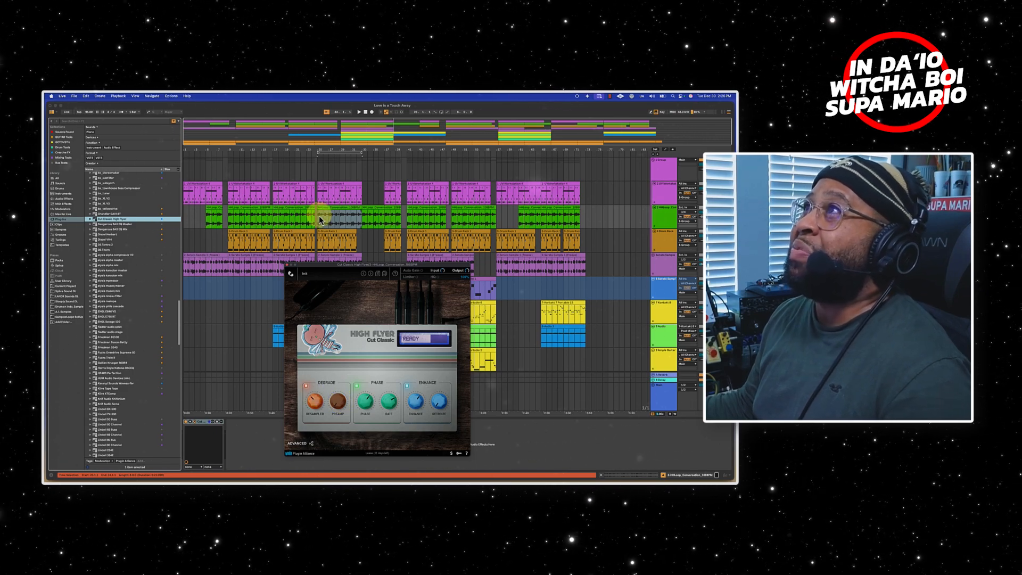
click(337, 153)
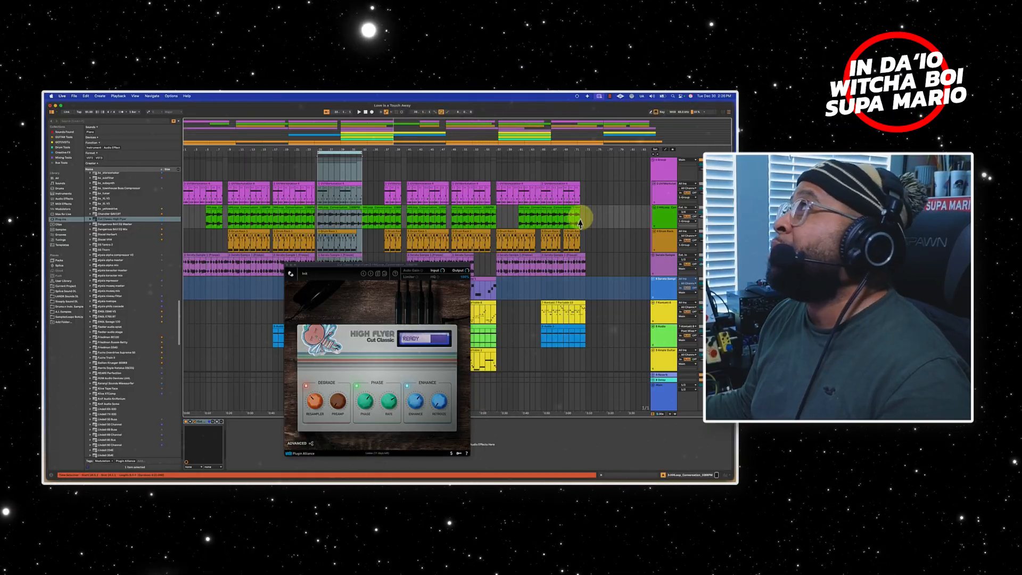
click(665, 232)
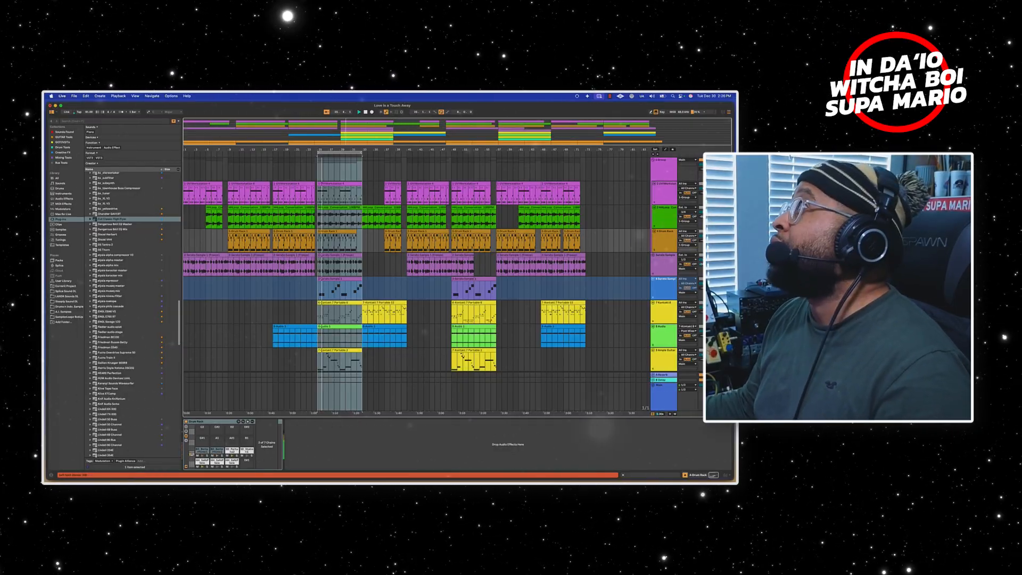
click(614, 227)
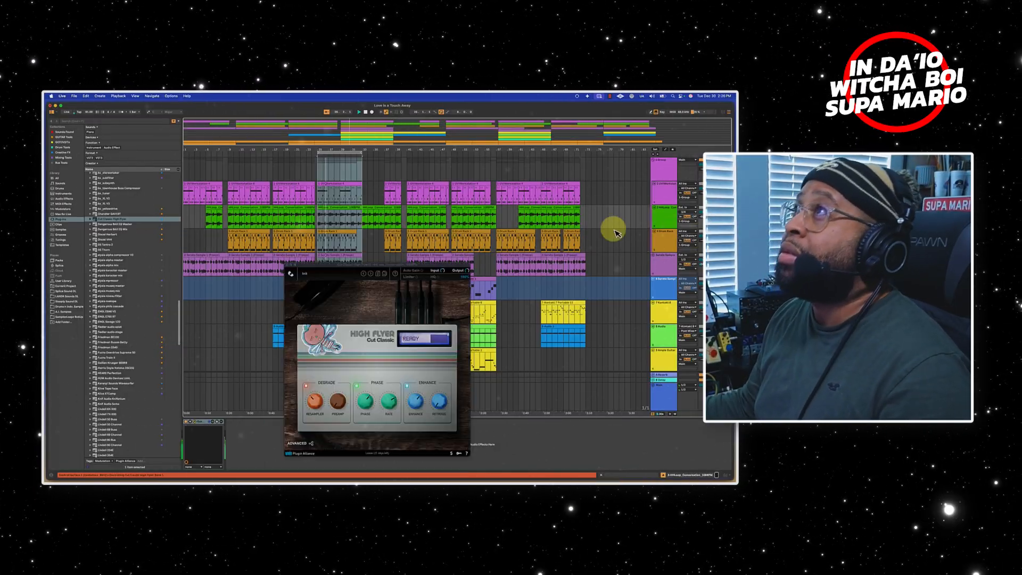
drag(381, 264, 505, 229)
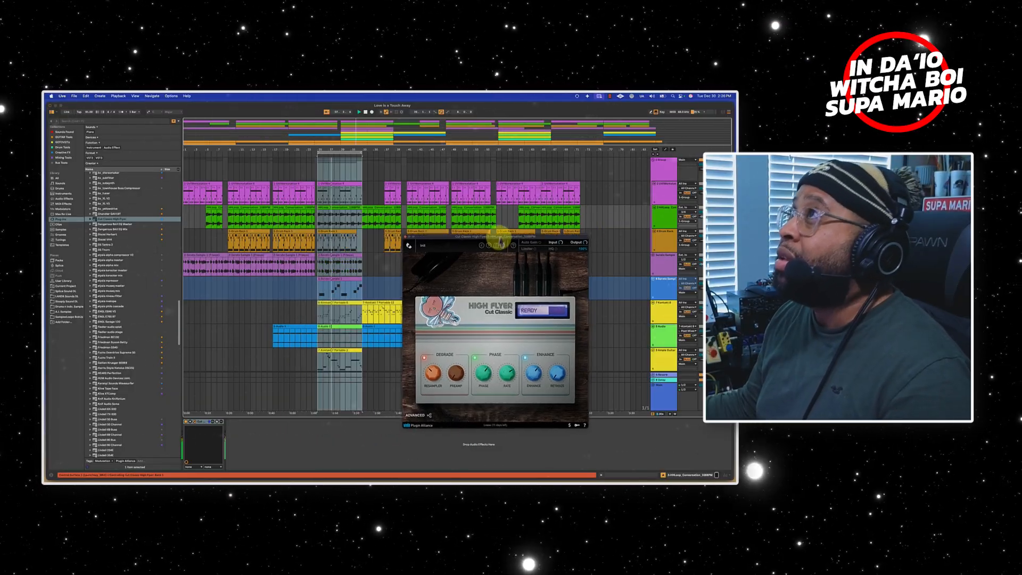
- Audition High Flyer's Degrade section during playback and set its Resample amount to 7%
click(440, 367)
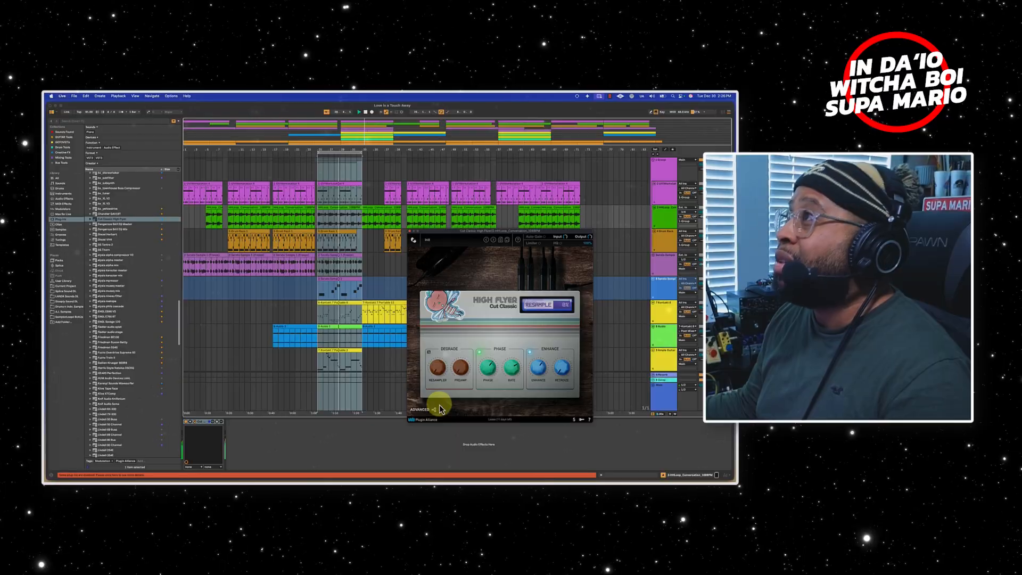
drag(439, 406, 466, 310)
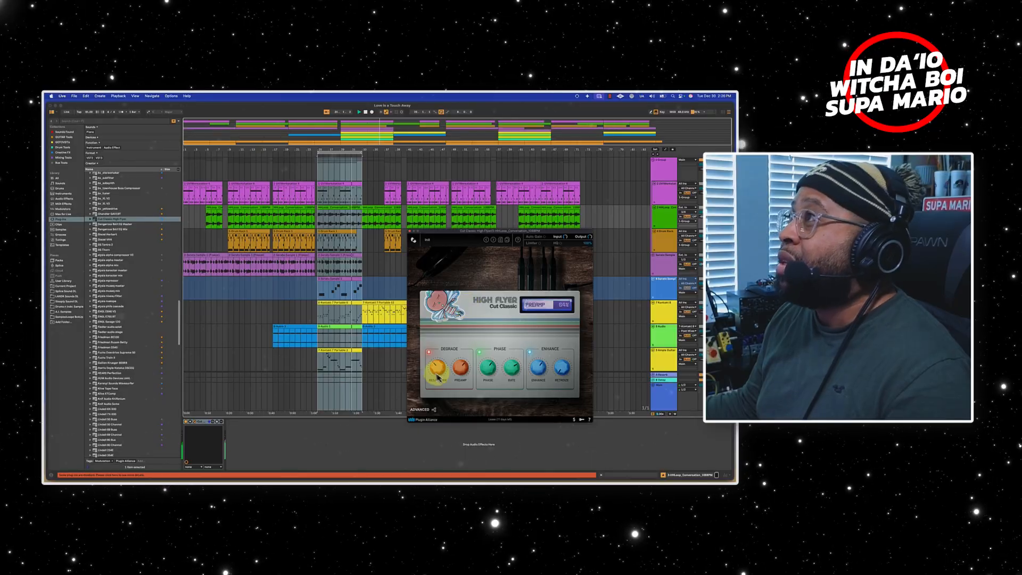
drag(437, 370, 455, 432)
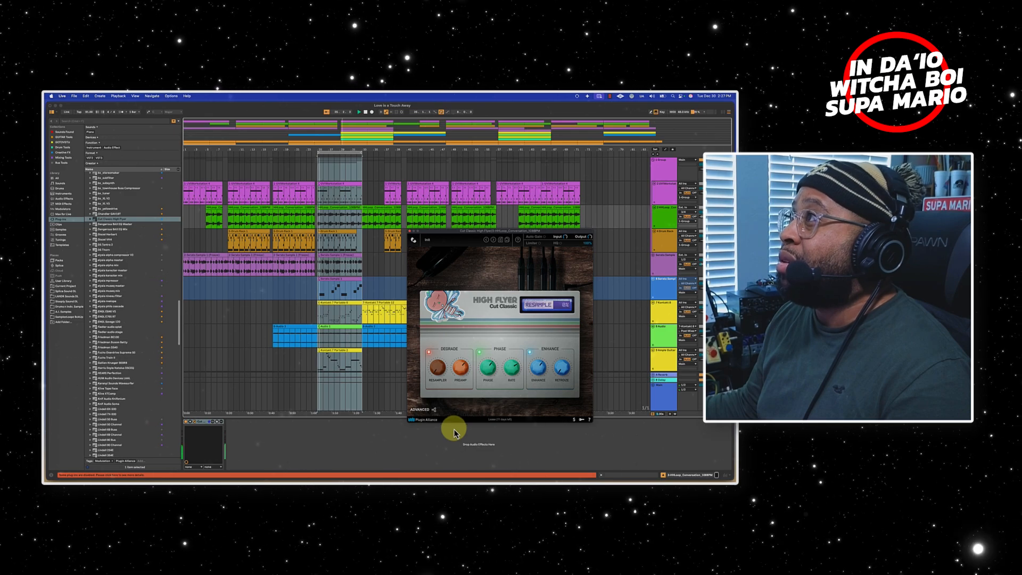
mouse_move(443, 375)
mouse_down()
mouse_move(442, 326)
mouse_move(442, 354)
mouse_up()
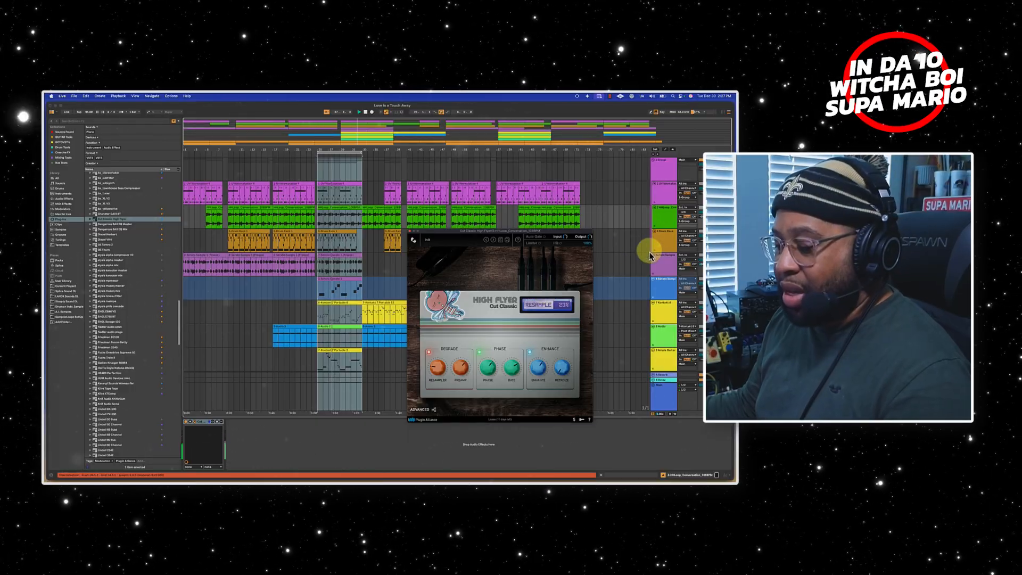
click(716, 237)
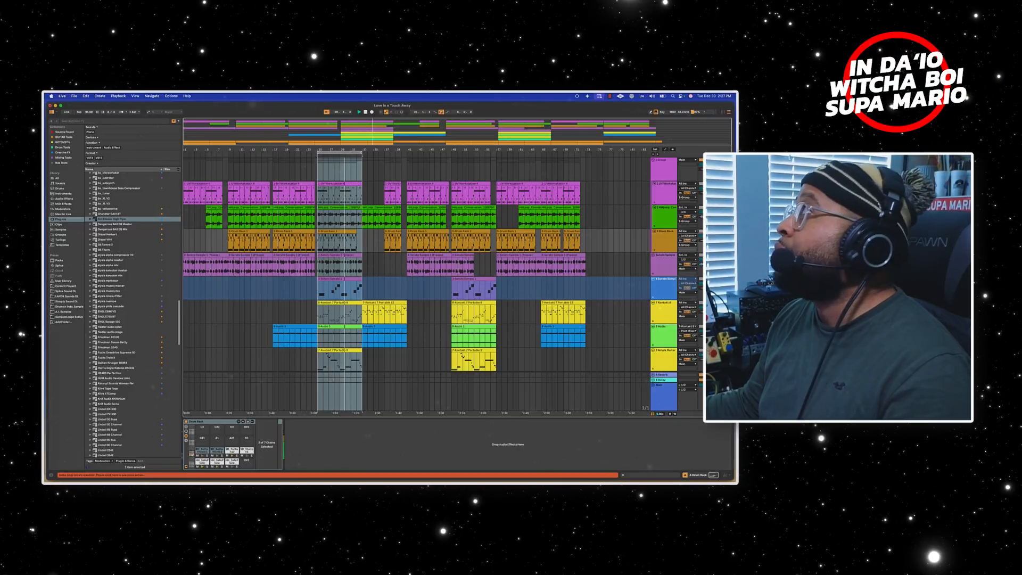
click(716, 213)
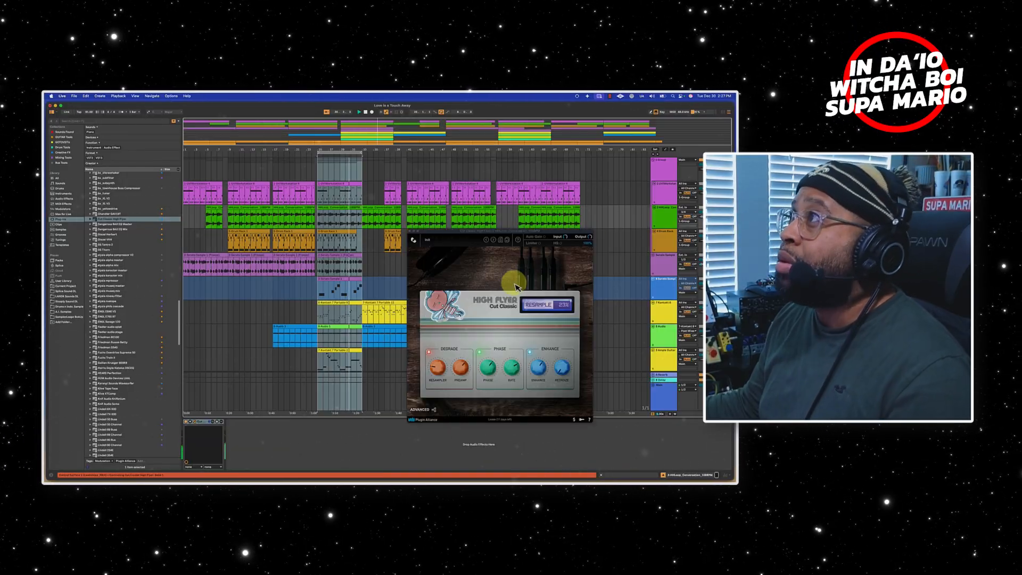
mouse_move(435, 366)
mouse_down()
mouse_move(434, 413)
mouse_move(443, 346)
mouse_move(439, 379)
mouse_up()
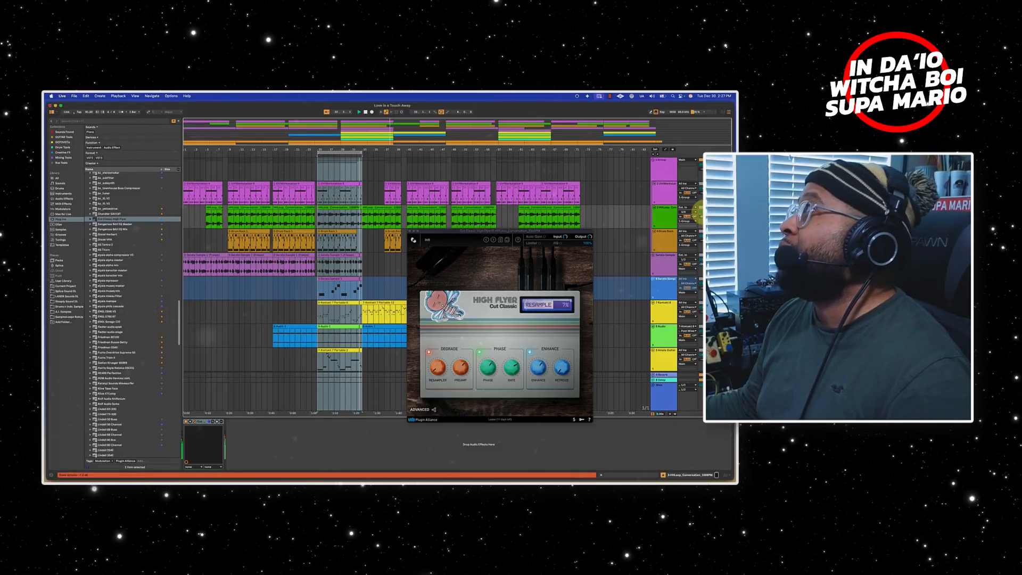
- Adjust the green loop track's volume against the neighbouring tracks during playback and turn off arrangement looping
drag(702, 216, 701, 218)
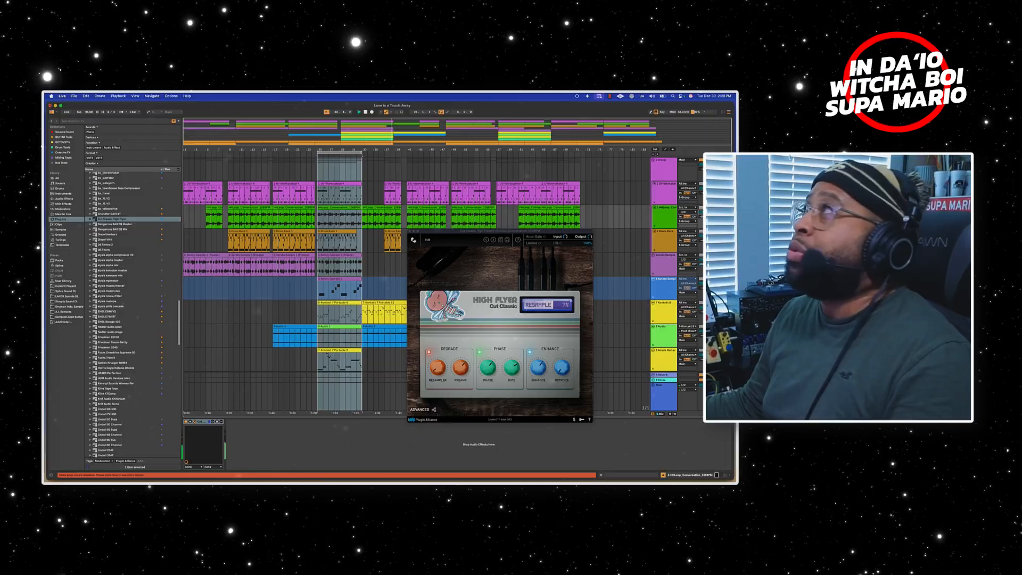
click(665, 183)
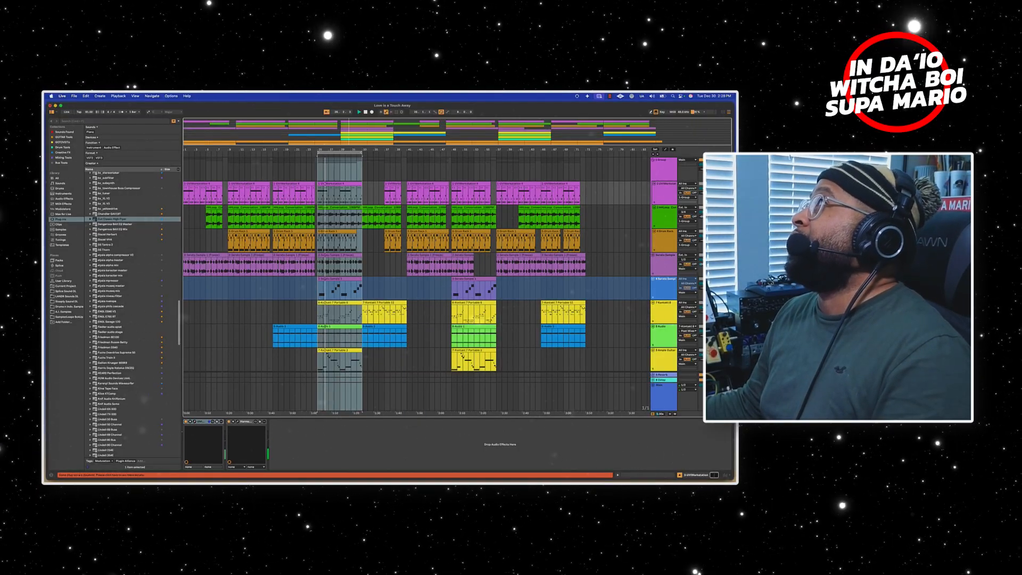
click(666, 208)
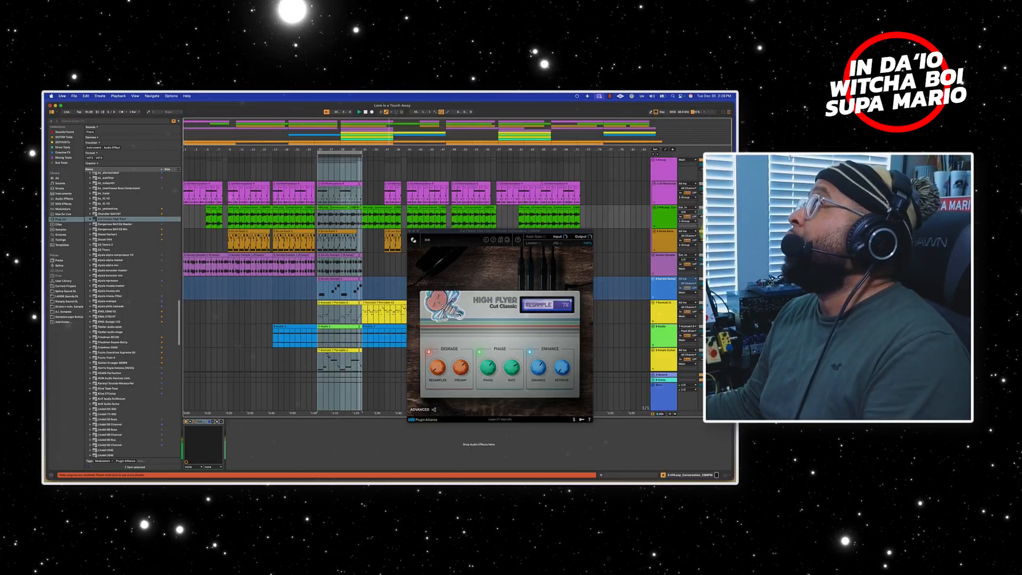
click(664, 231)
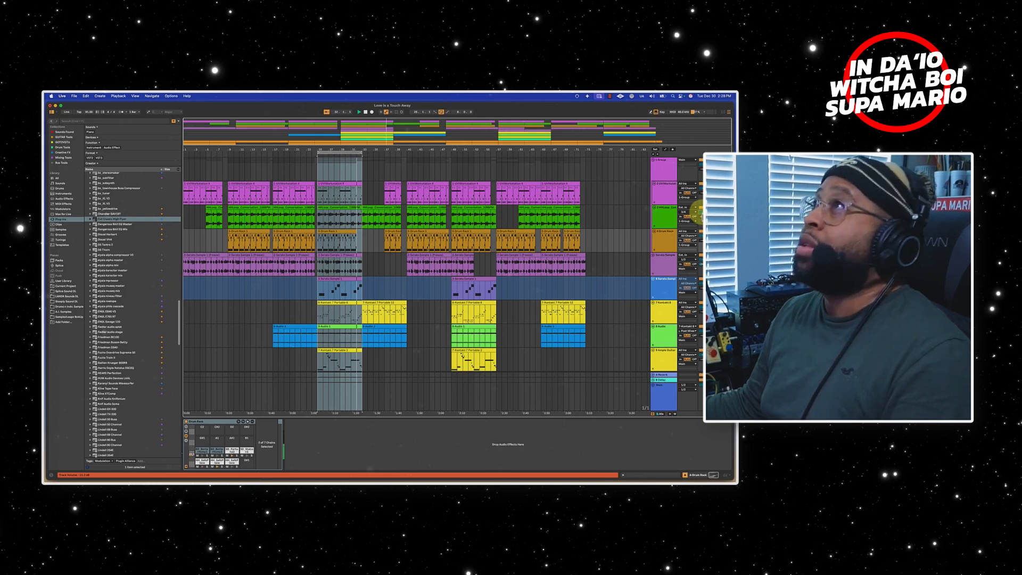
click(440, 111)
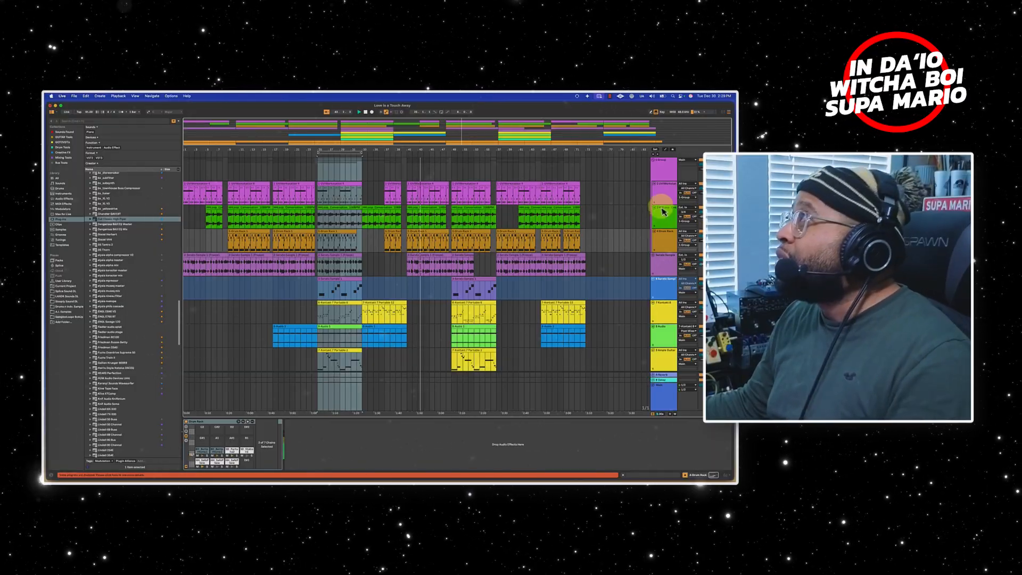
- Add an EQ Eight from the audio effects to the green loop track after High Flyer
drag(168, 219, 661, 210)
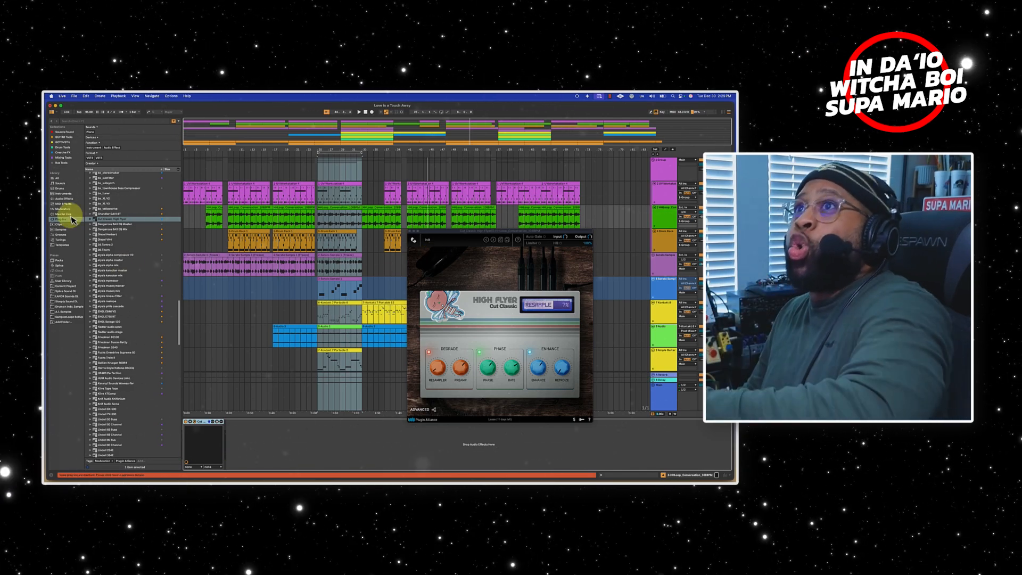
click(62, 199)
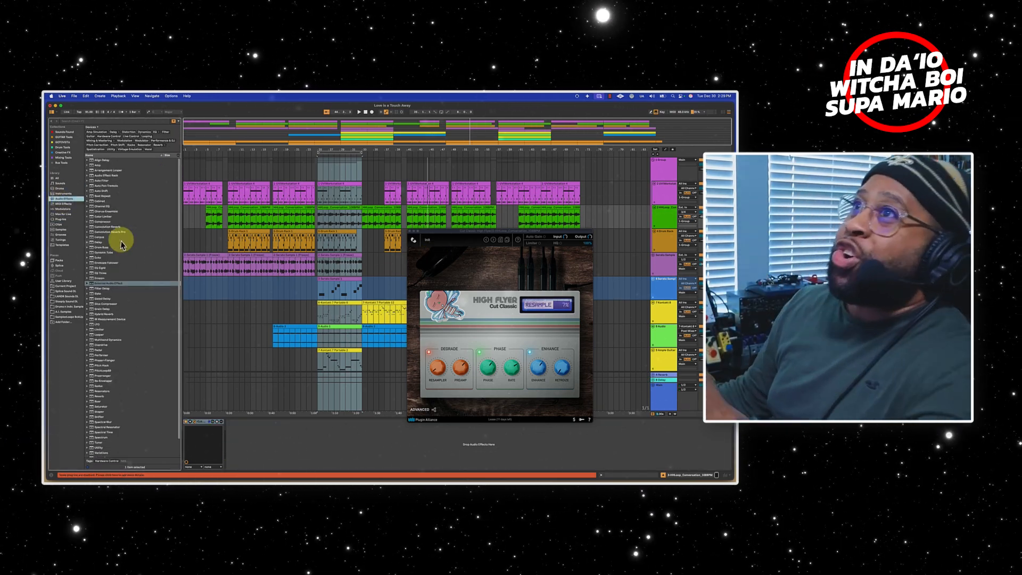
click(98, 268)
drag(239, 250, 290, 224)
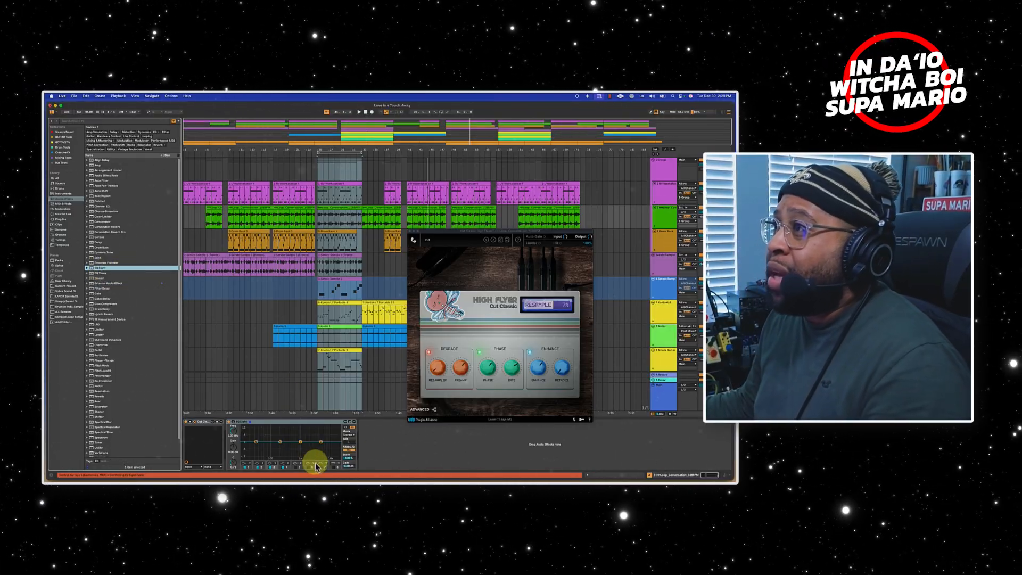
- Sweep a boosted EQ Eight band through the green loop's upper frequencies, reset it, and shape a slight cut there while playing the track
key(space)
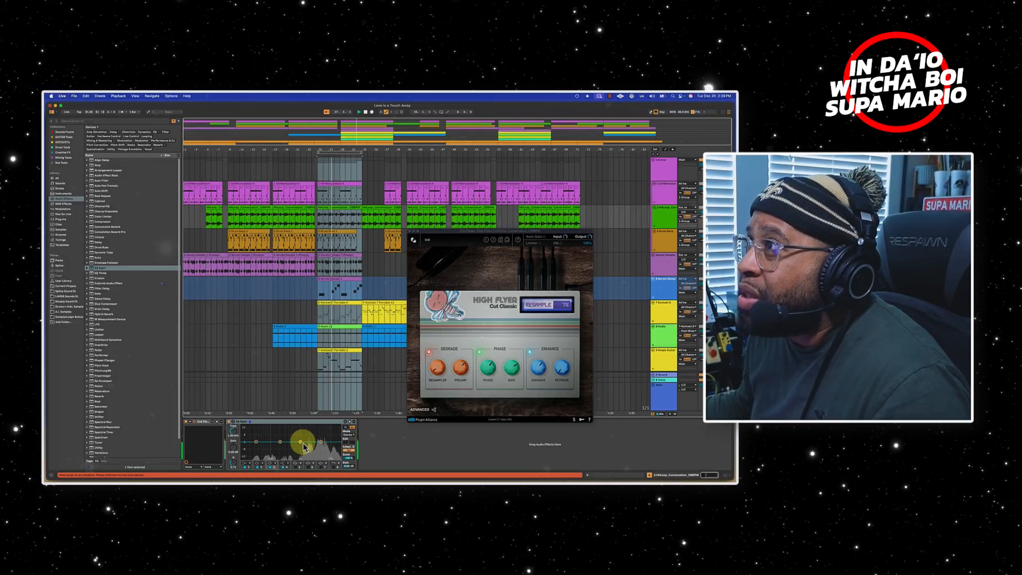
mouse_move(307, 445)
mouse_down()
mouse_move(293, 431)
mouse_move(312, 431)
mouse_up()
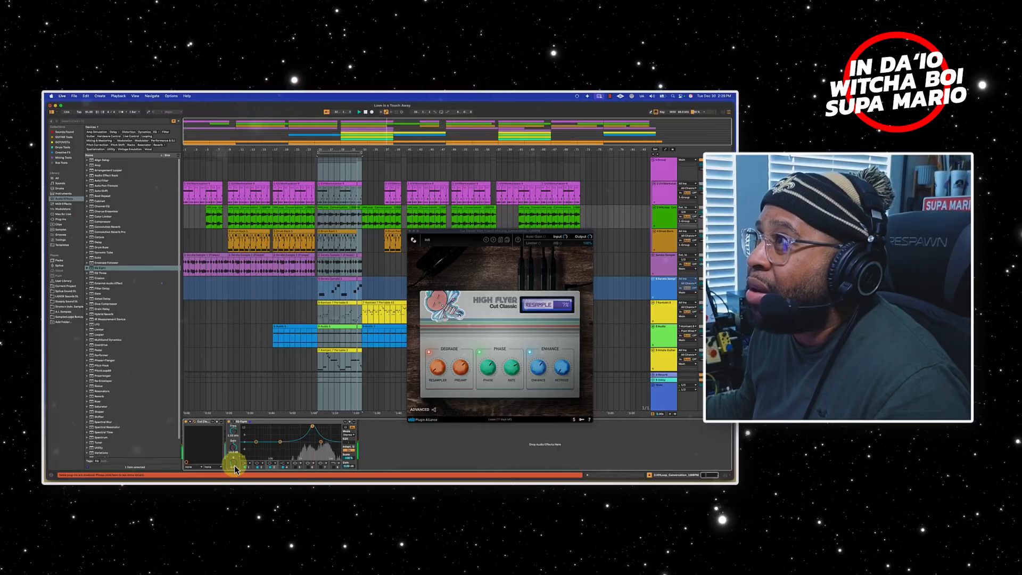
drag(235, 452, 238, 462)
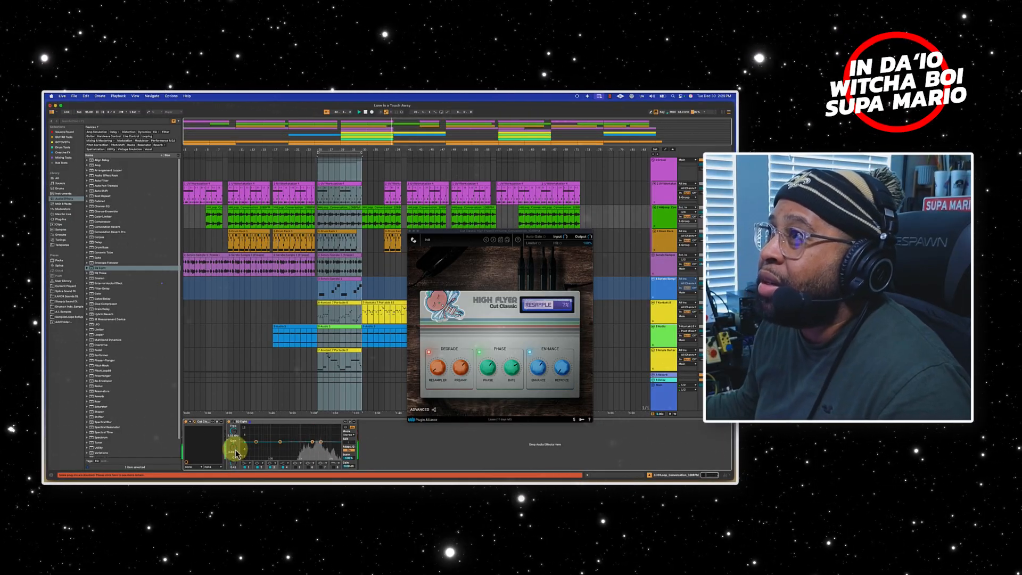
click(320, 230)
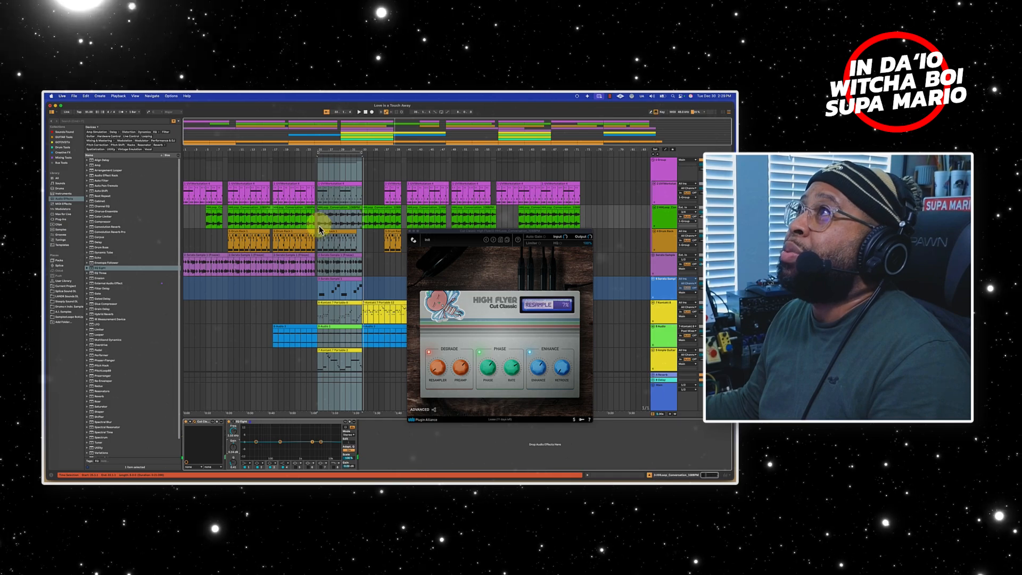
click(404, 214)
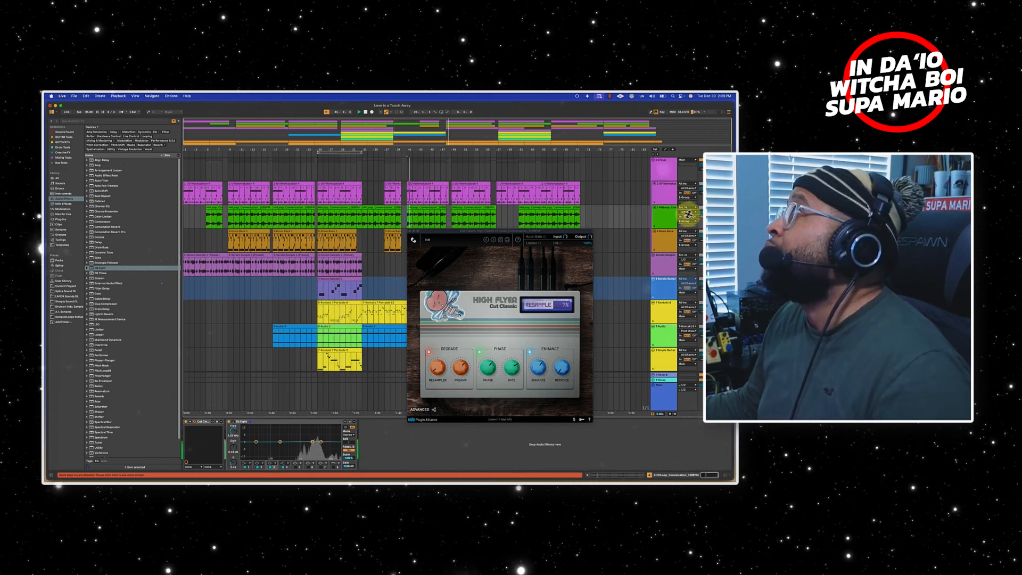
key(space)
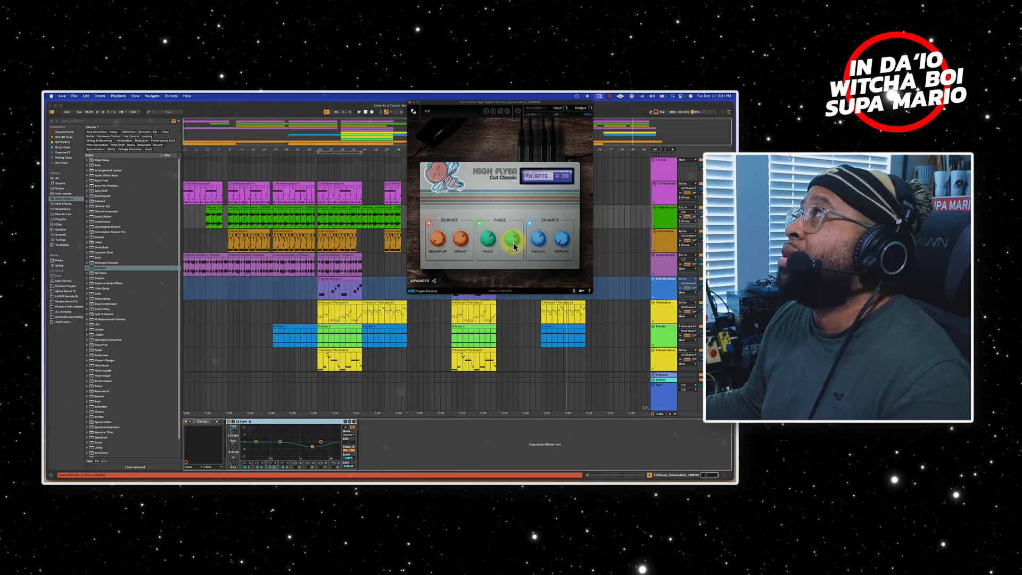
- Play the section from bar 25 to bar 33 and lower High Flyer's Phase rate to 0.19
drag(513, 246, 513, 247)
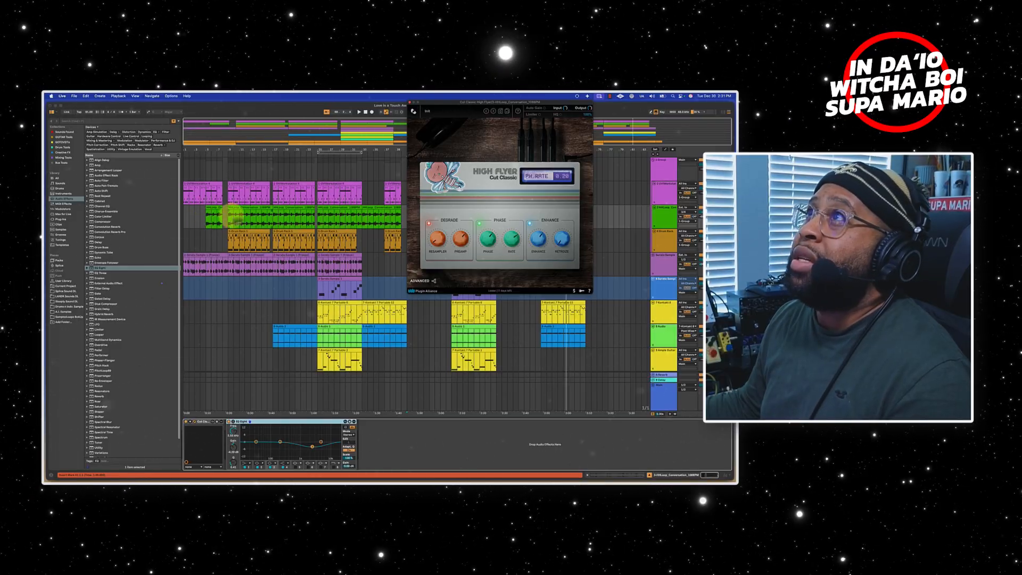
click(330, 152)
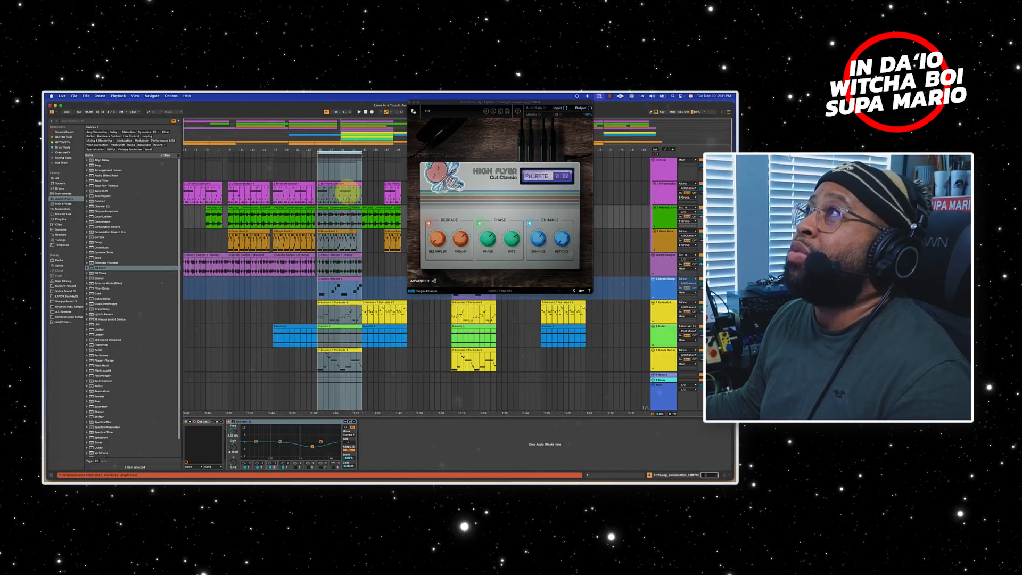
key(space)
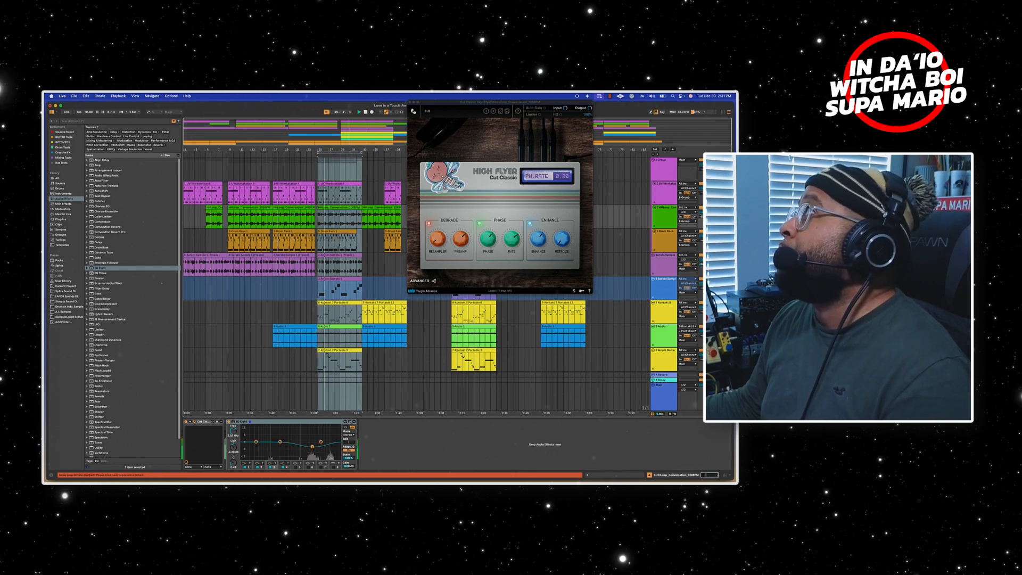
mouse_move(511, 242)
mouse_down()
mouse_move(513, 220)
mouse_move(515, 246)
mouse_up()
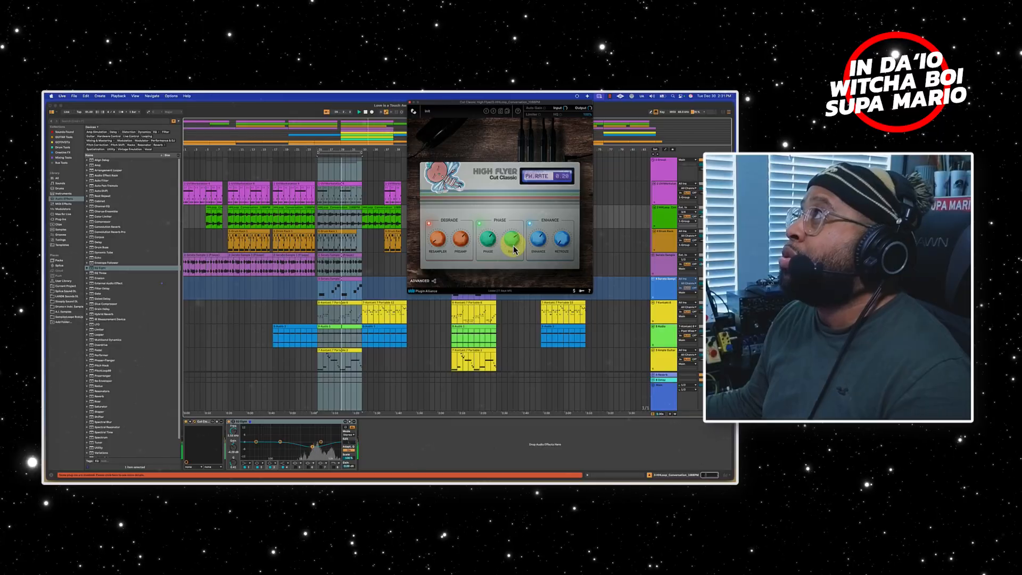
drag(514, 249, 515, 253)
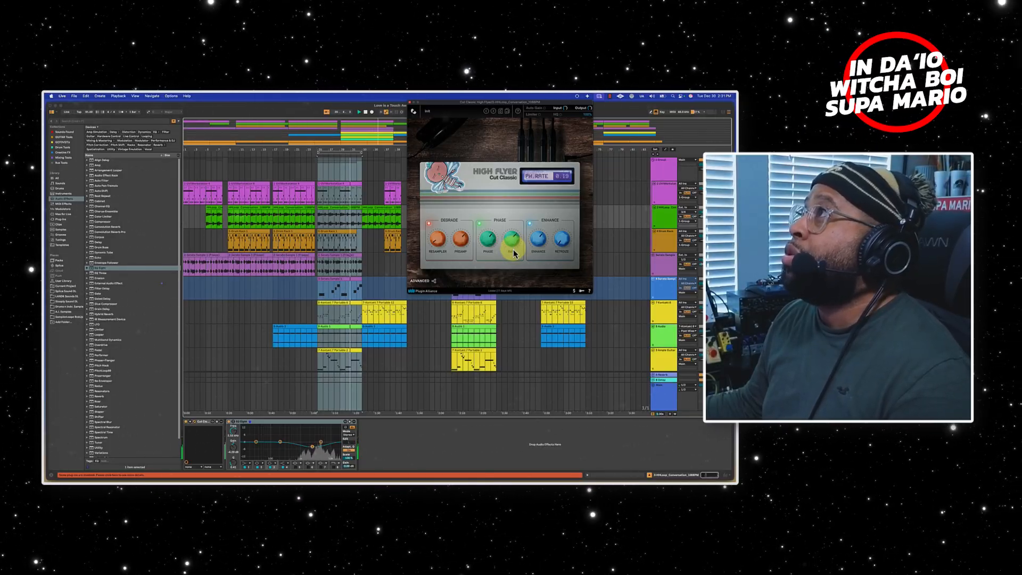
- Open High Flyer's advanced Phase settings, switch the rate mode to Sync and set the Phase rate to 1/2
click(420, 280)
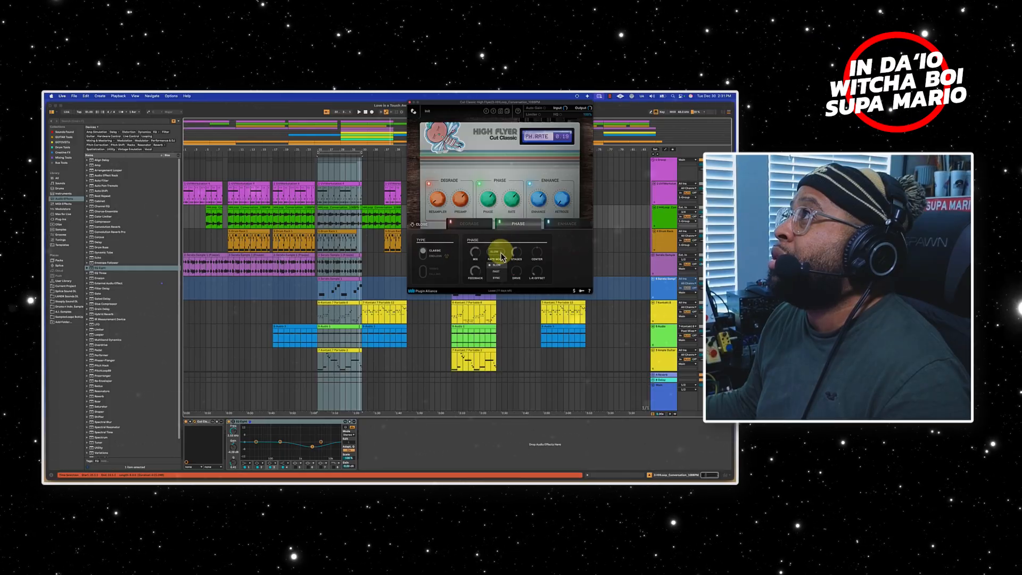
click(496, 277)
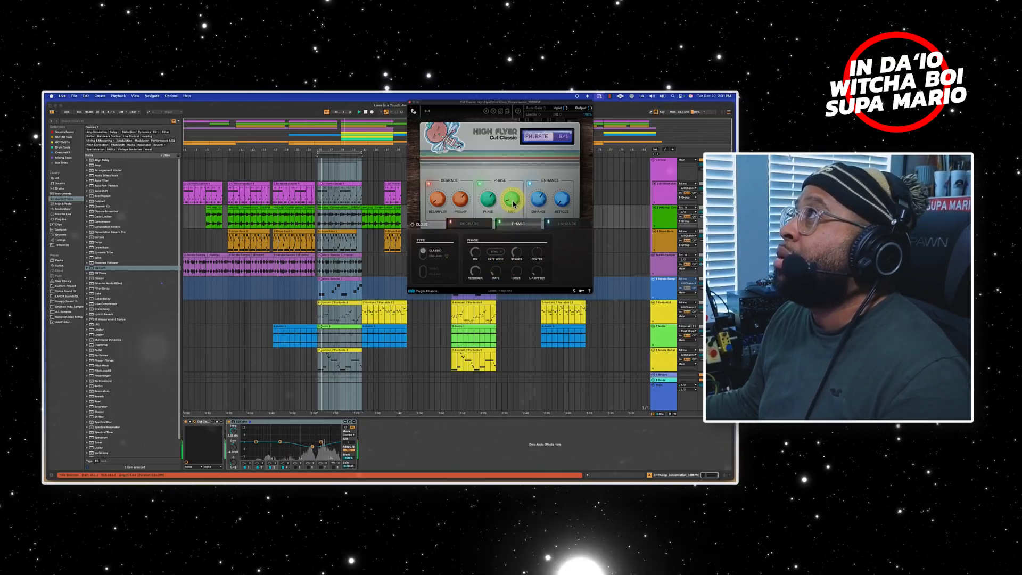
drag(514, 204, 514, 177)
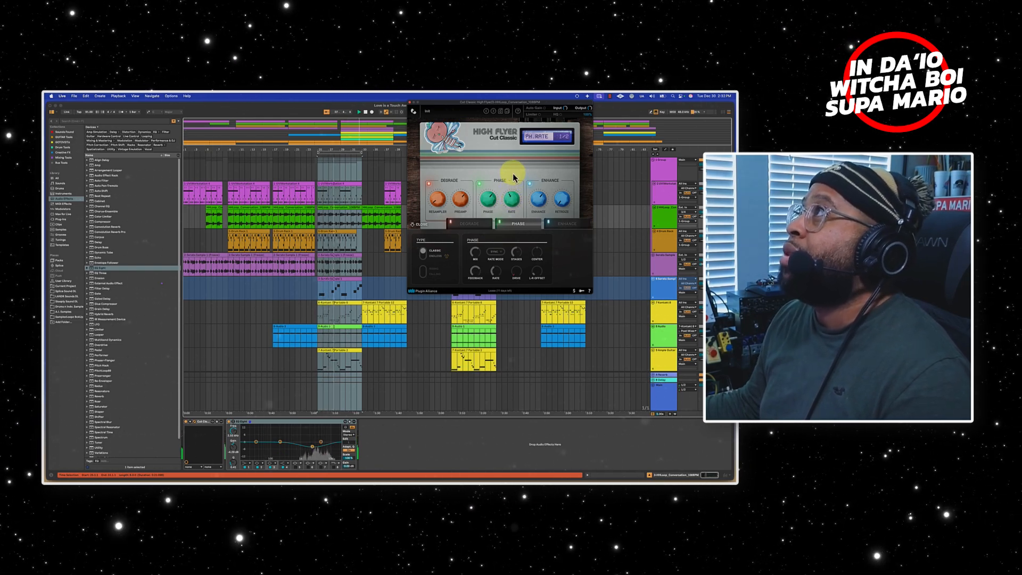
mouse_move(515, 177)
mouse_down()
mouse_move(513, 166)
mouse_move(514, 181)
mouse_up()
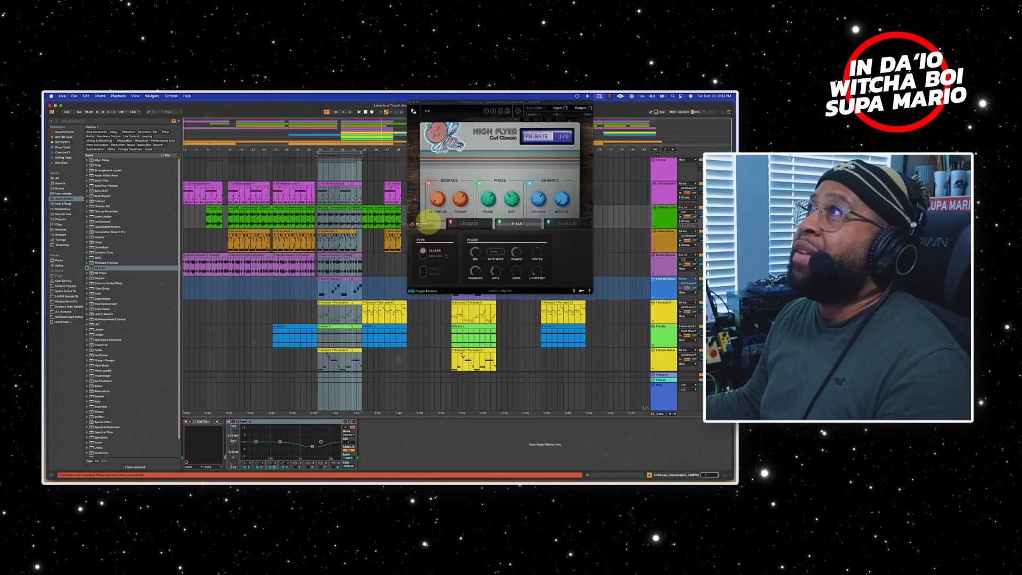
- Play the arrangement from about bar 9 to audition the green loop's phase effect, and close the High Flyer window
click(231, 225)
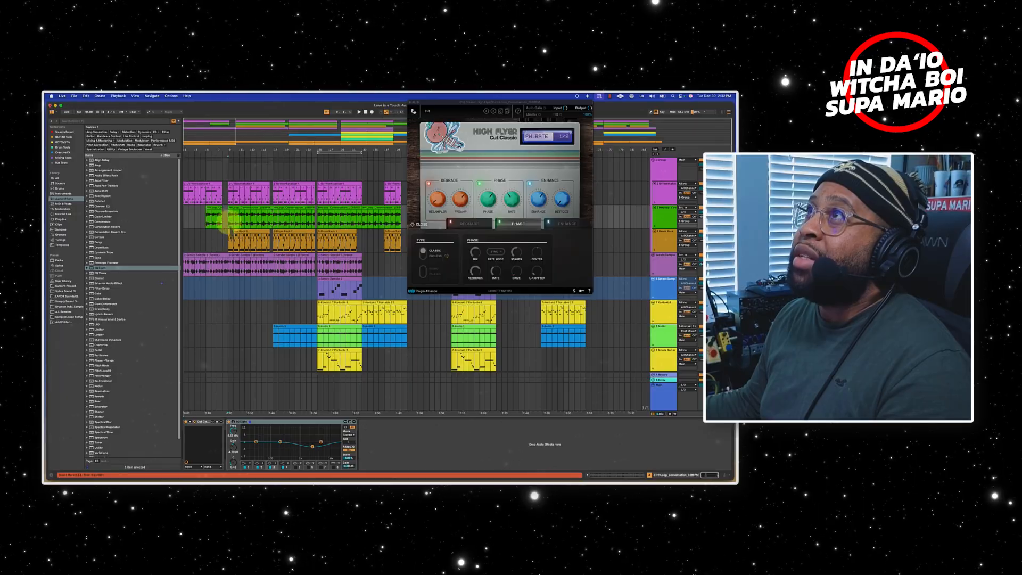
click(264, 260)
click(321, 311)
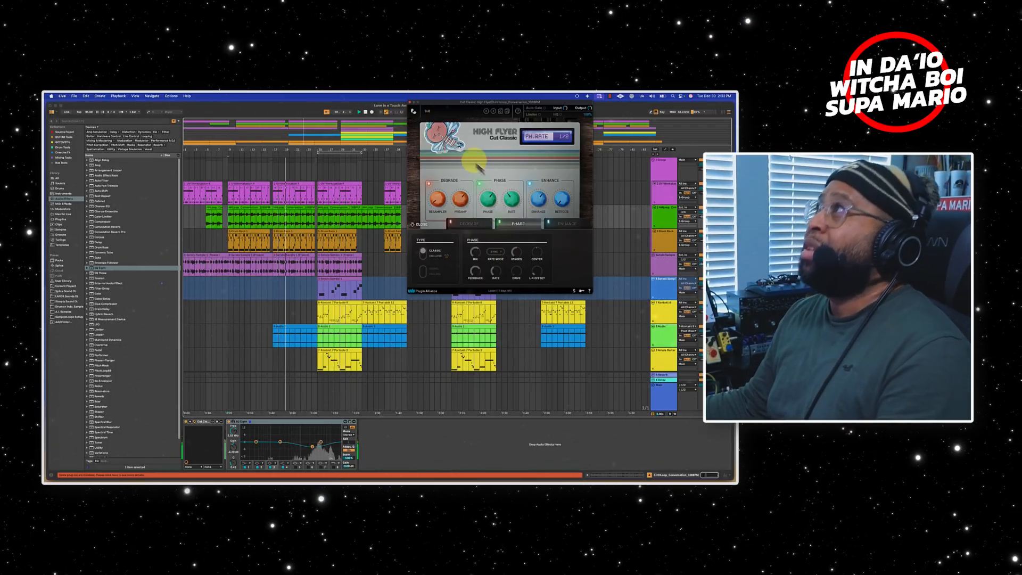
click(410, 102)
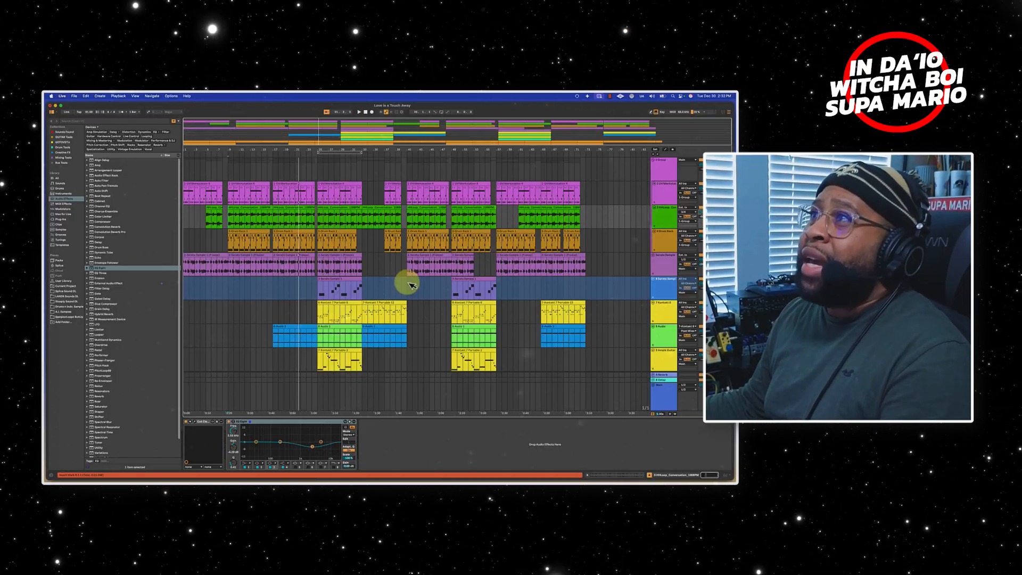
- Play the arrangement from about bar 5 and stop playback after the drums enter
click(207, 244)
key(space)
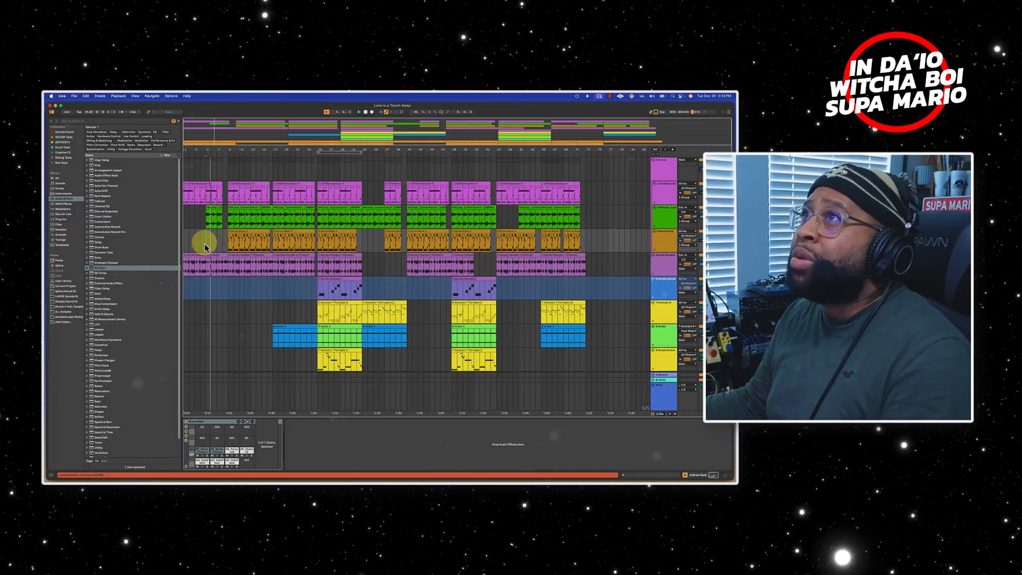
key(space)
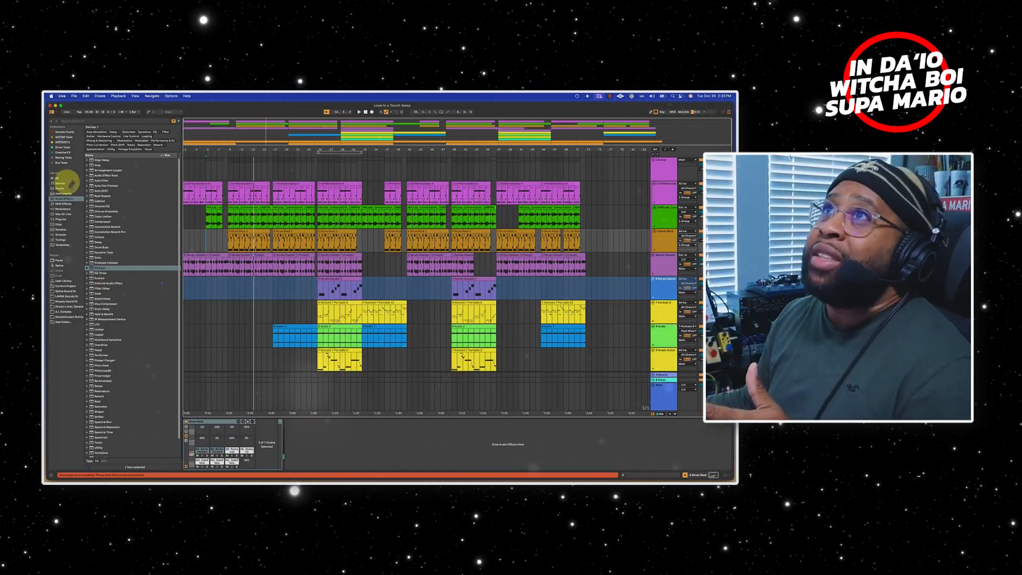
- Find Master Plan among the plug-ins by searching "MasterPlan" and add it at the end of the main track's effect chain
key(super+f)
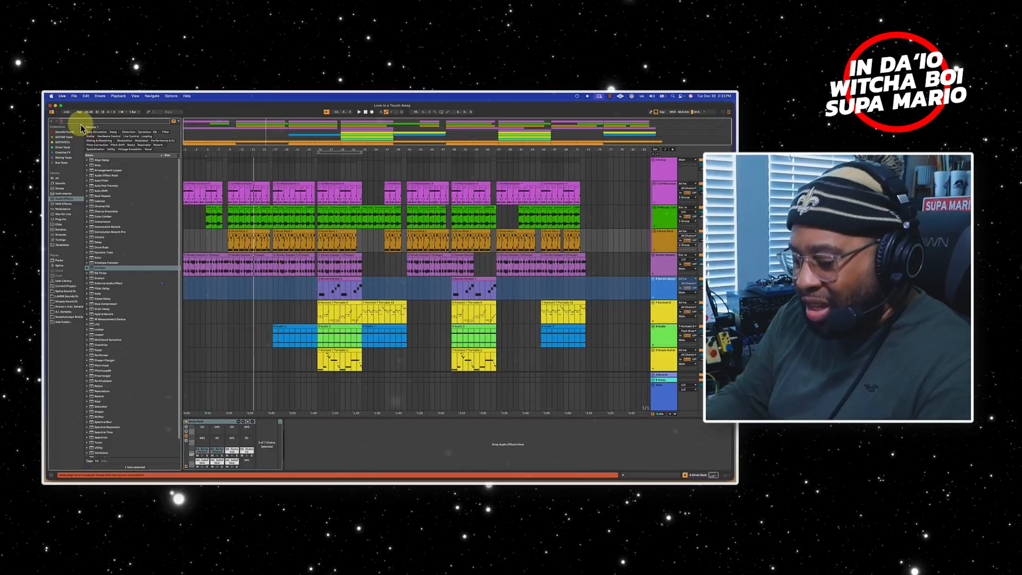
text(Master)
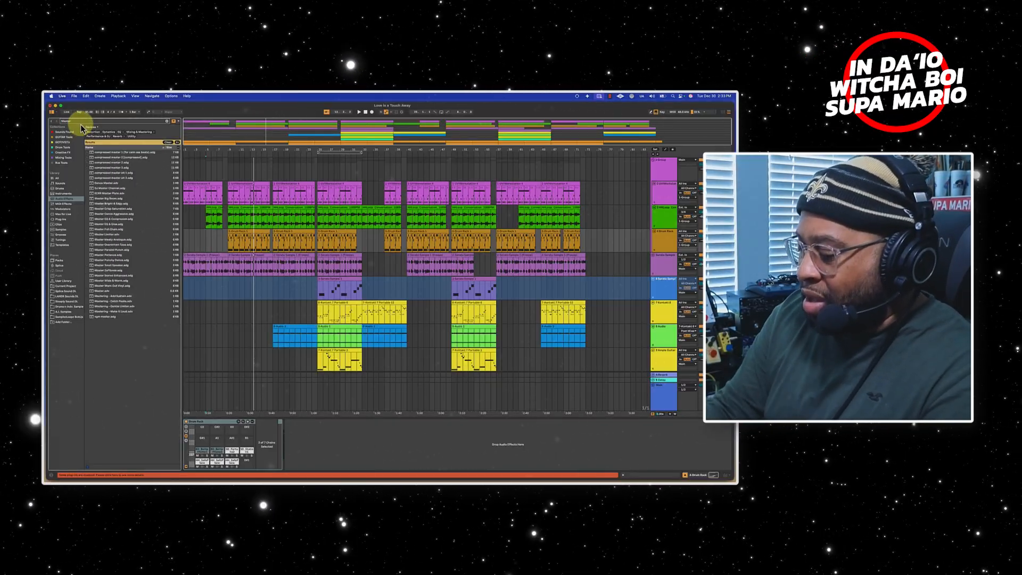
text(Plan)
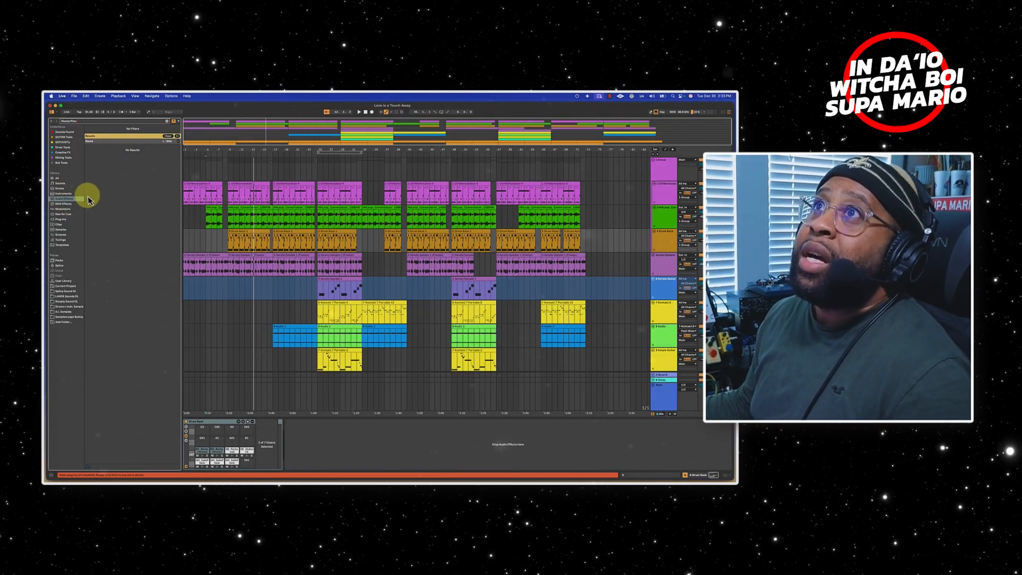
click(60, 218)
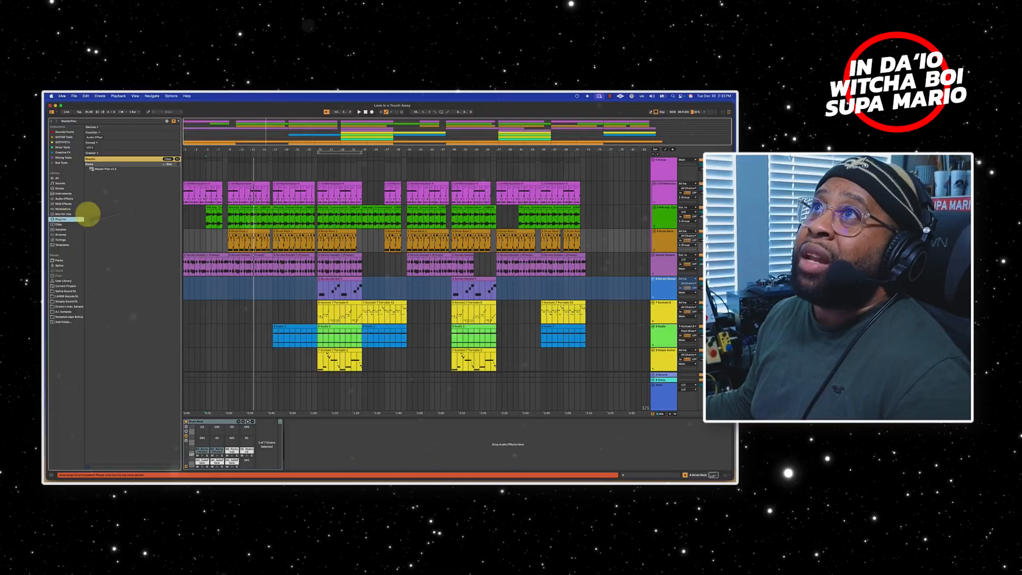
click(104, 170)
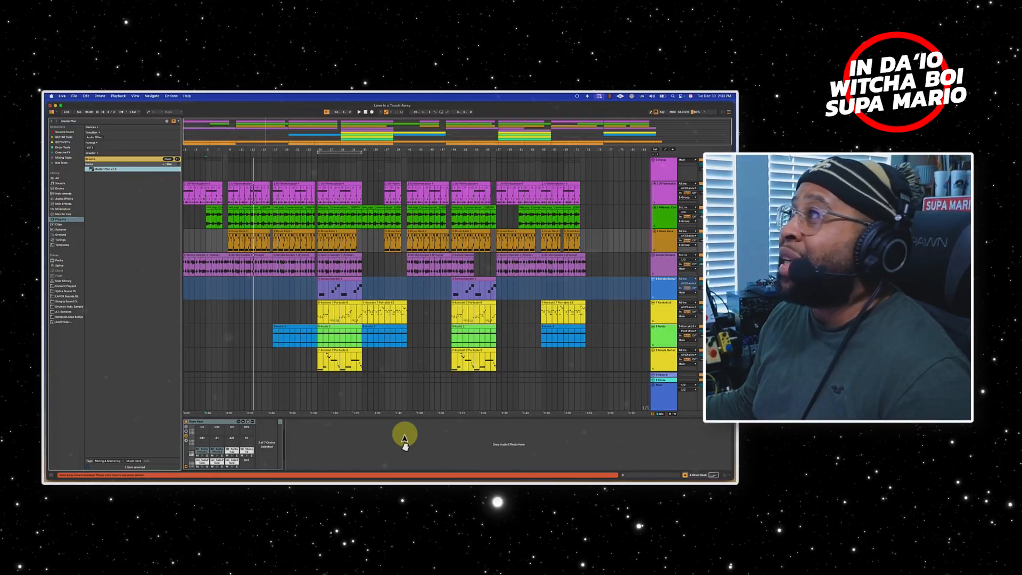
drag(104, 170, 387, 434)
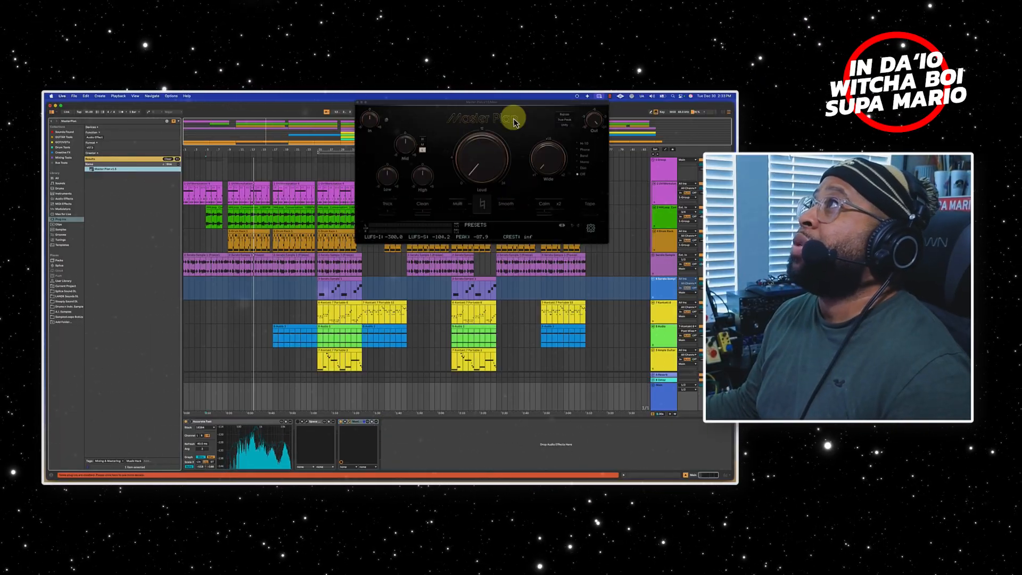
- Move the Master Plan window down over the lower tracks and play the song from the start
drag(503, 106, 440, 259)
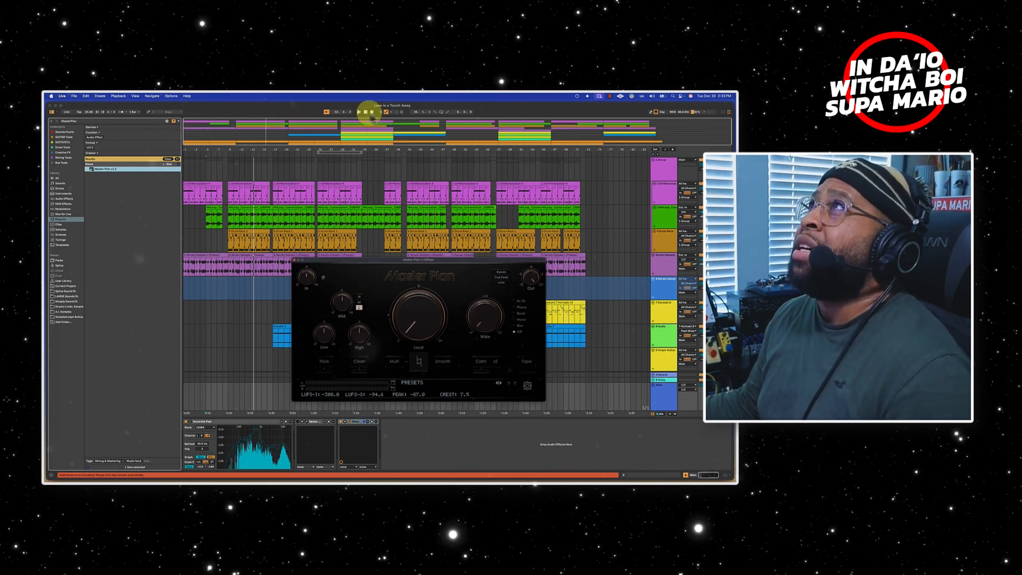
click(365, 113)
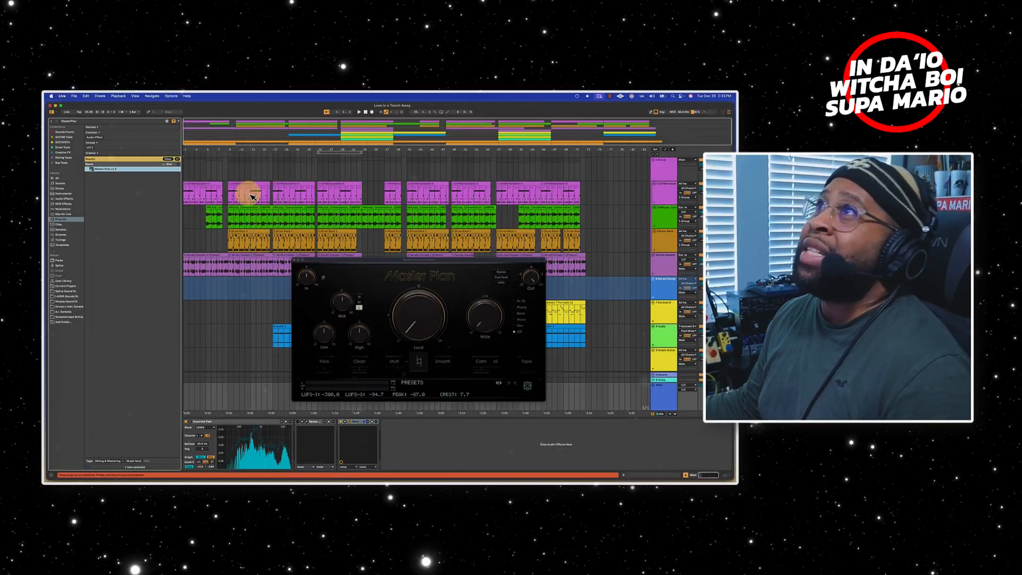
drag(330, 260, 333, 247)
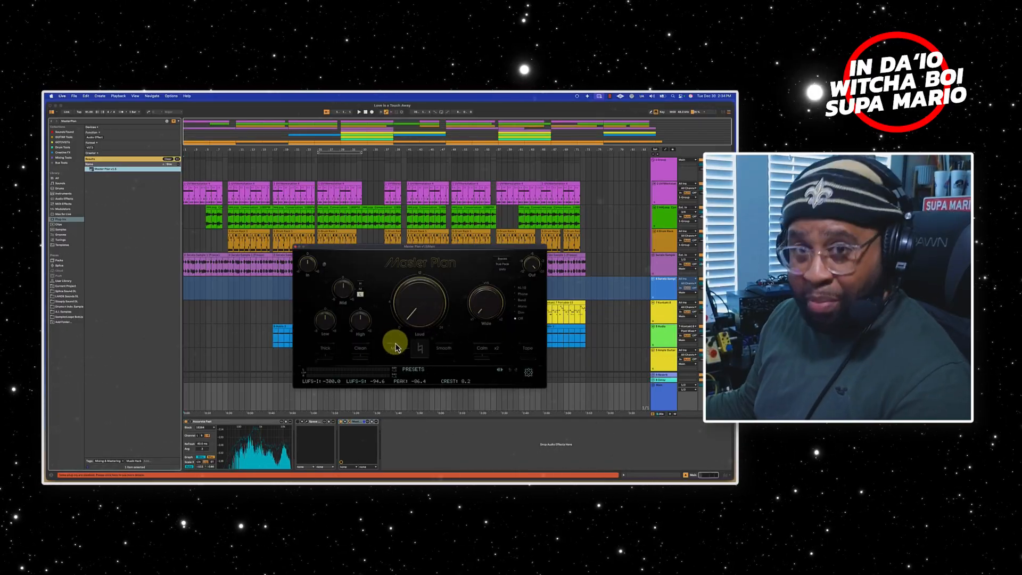
key(space)
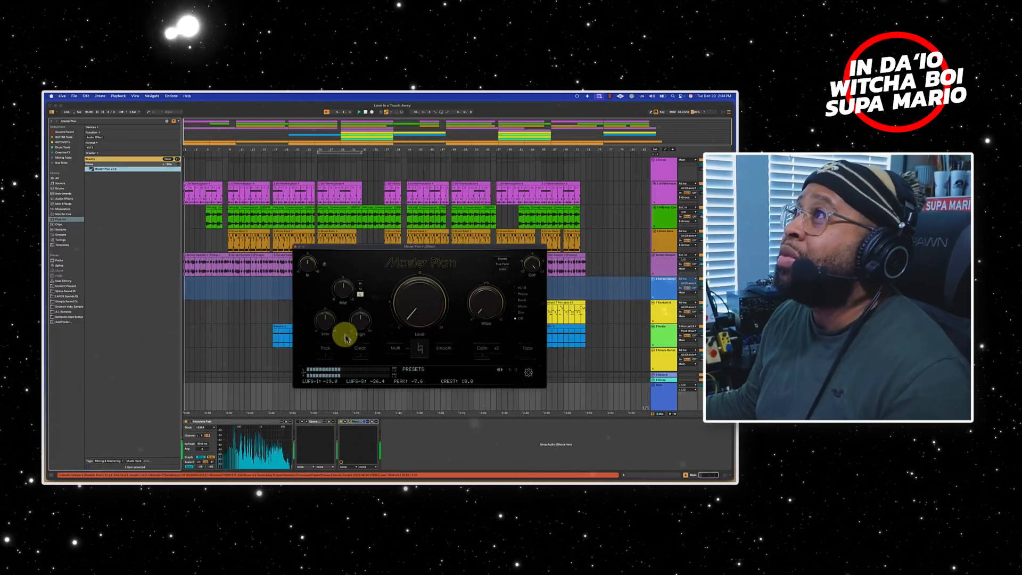
- Raise Master Plan's Low control slightly and enable Thick
mouse_move(328, 321)
mouse_down()
mouse_move(330, 268)
mouse_move(333, 326)
mouse_move(333, 318)
mouse_up()
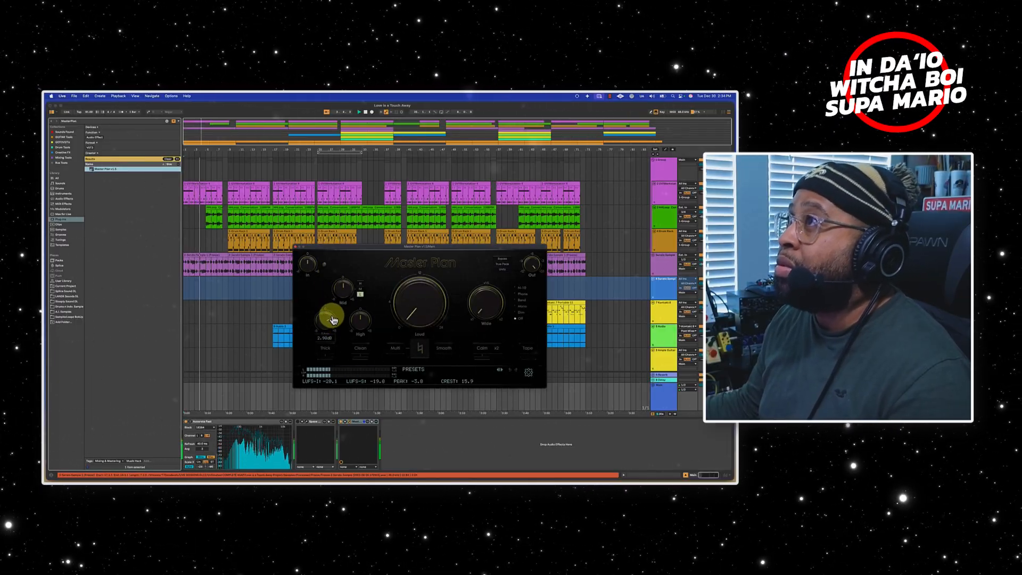
click(326, 351)
drag(329, 330, 330, 325)
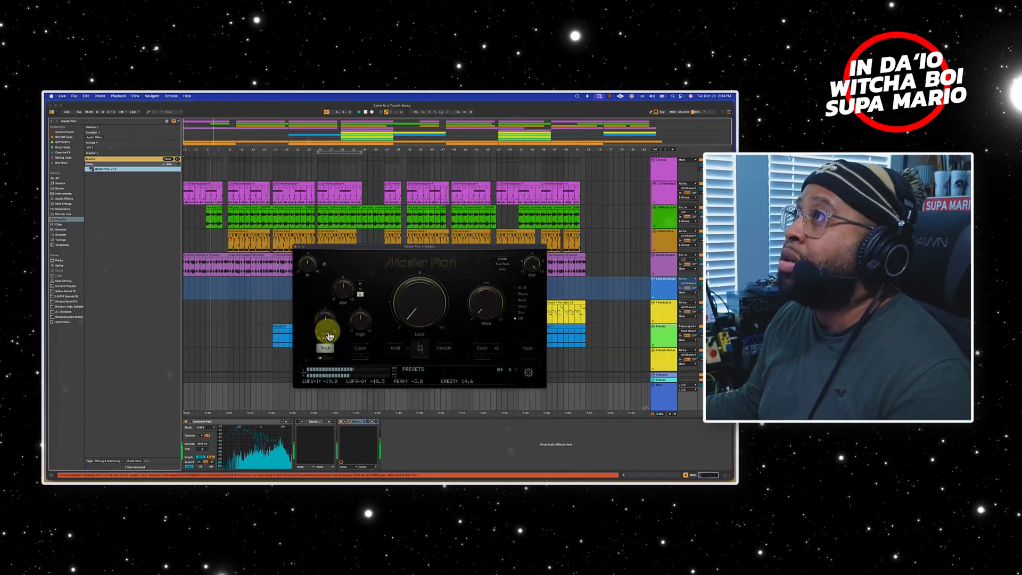
- Adjust Master Plan's Mid control and set Low to about 1.47 dB while the song plays
drag(345, 289, 346, 288)
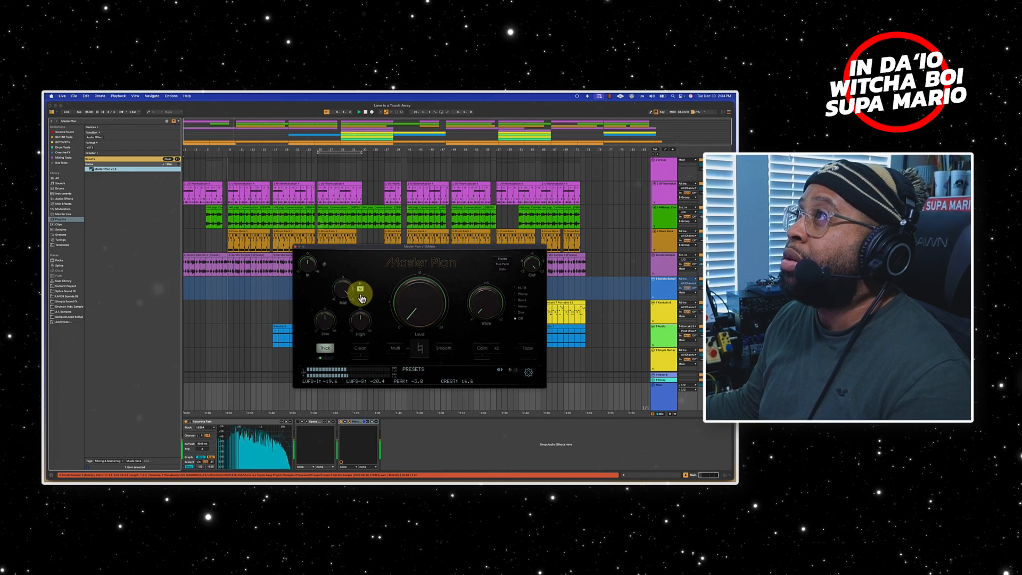
mouse_move(345, 292)
mouse_down()
mouse_move(346, 320)
mouse_move(346, 310)
mouse_up()
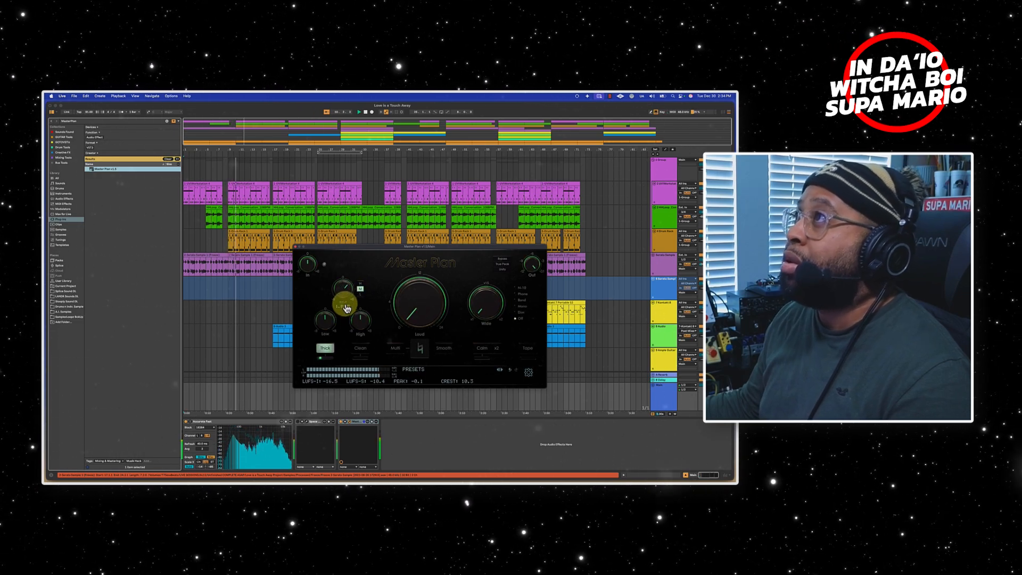
drag(347, 308, 346, 307)
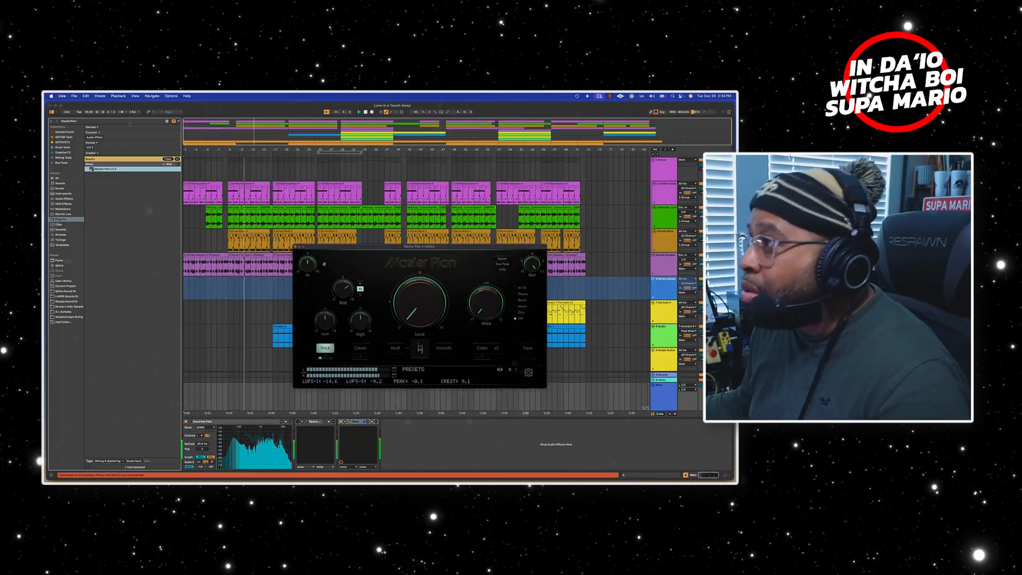
drag(328, 326, 329, 328)
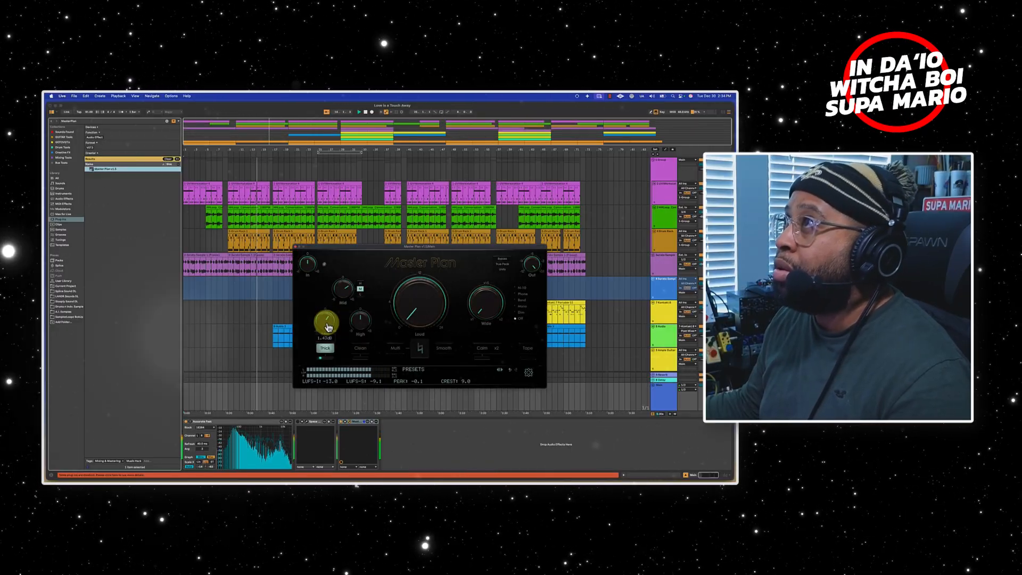
- Raise Master Plan's Wide control, moving the Revelator mixer window out of the way and reopening the plug-in to fine-tune it
mouse_move(490, 311)
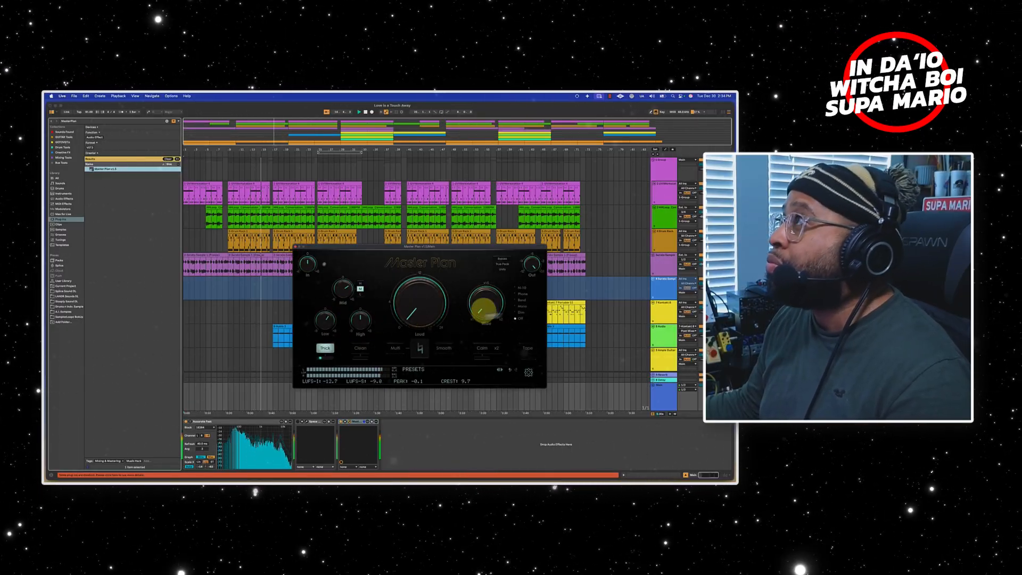
drag(492, 309, 493, 303)
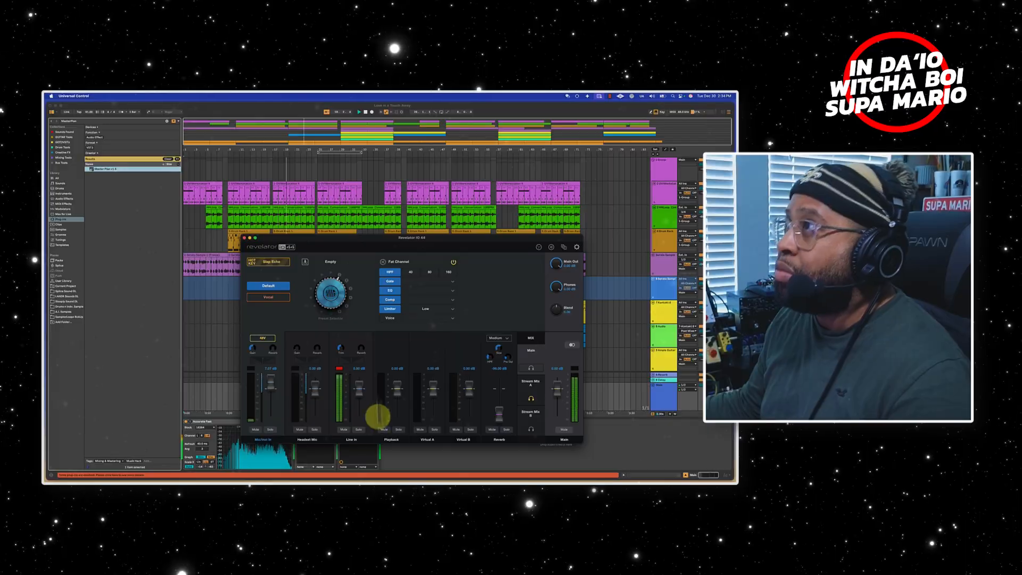
drag(375, 238, 372, 479)
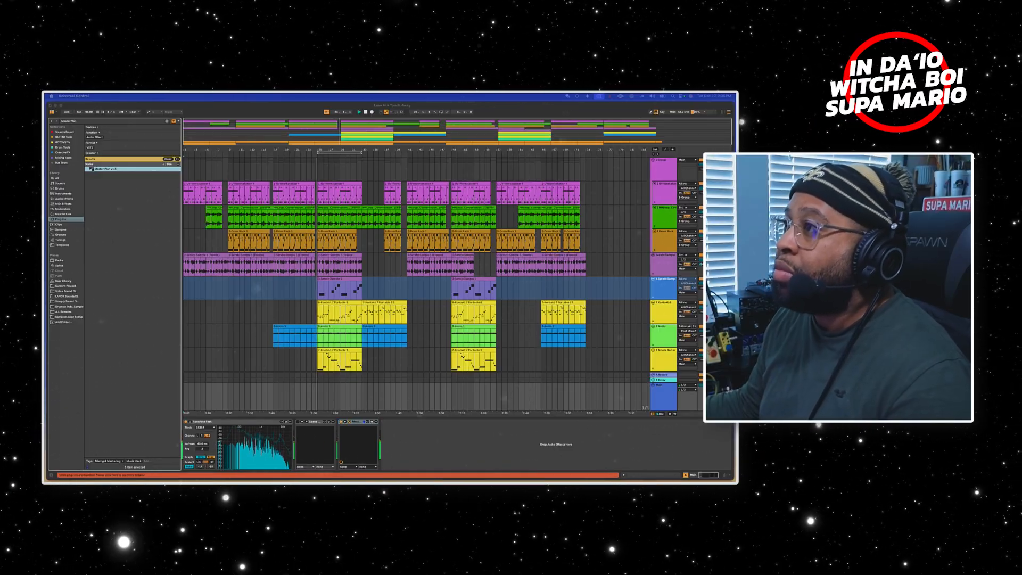
click(354, 422)
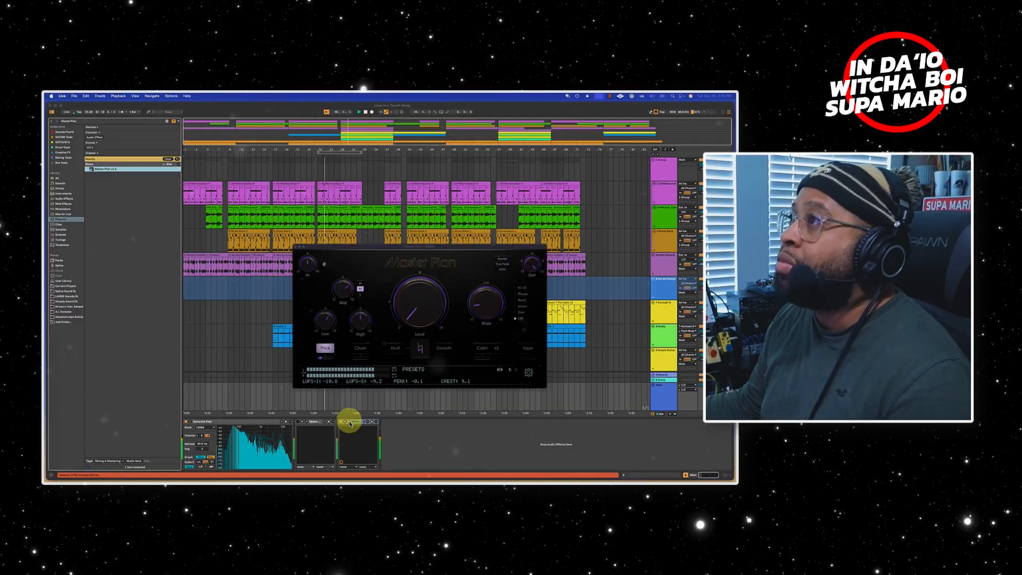
drag(483, 312, 484, 309)
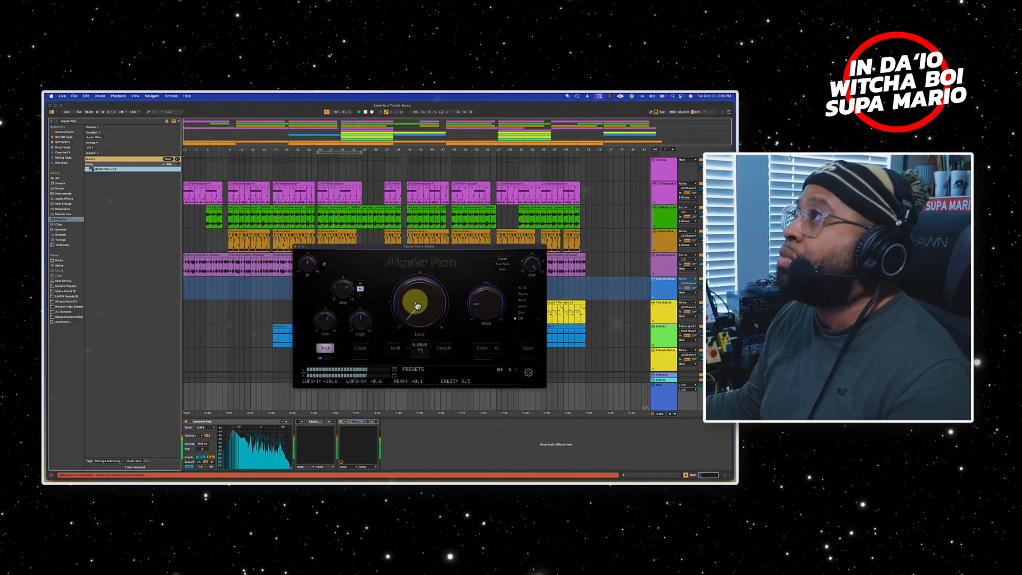
- Raise Master Plan's Loud control slightly and enable Smooth
drag(417, 301, 417, 299)
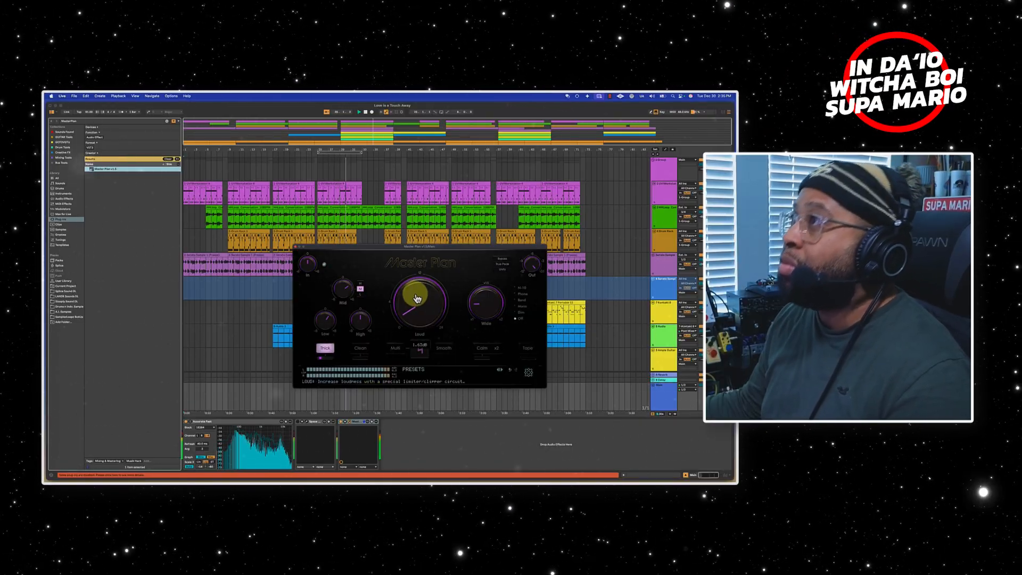
drag(417, 299, 417, 300)
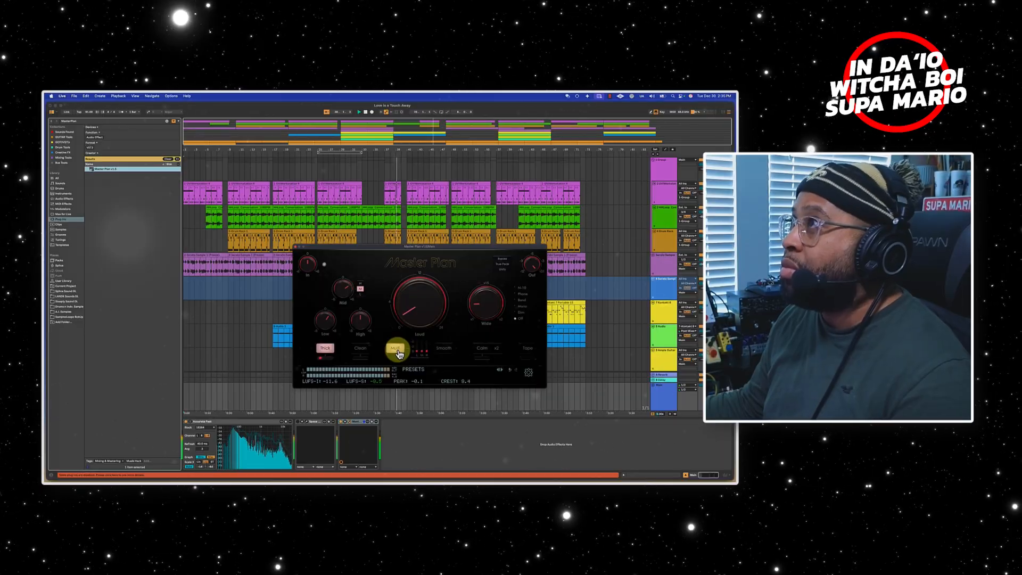
click(444, 349)
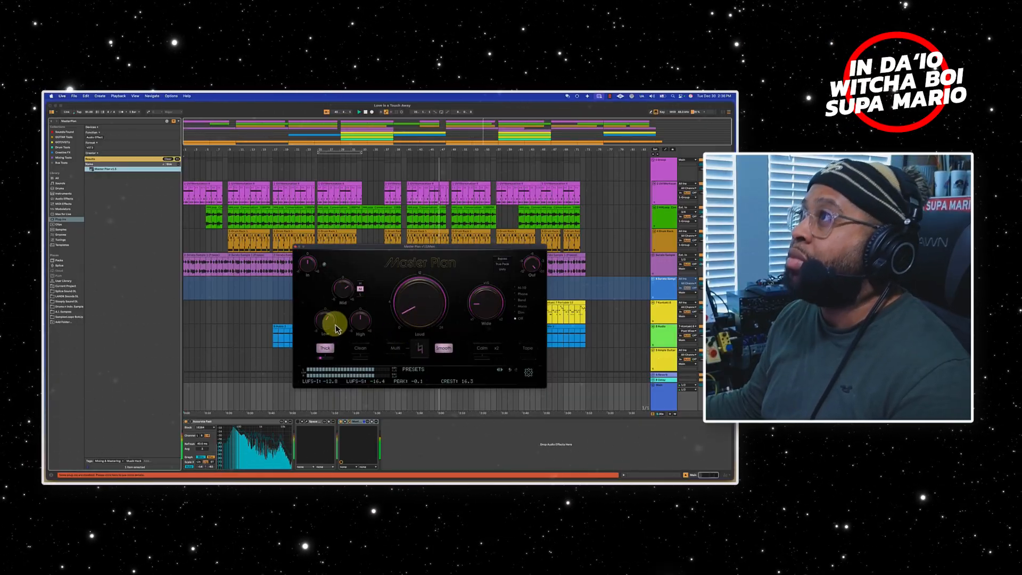
- Raise Master Plan's High control slightly and enable Clean
scroll(358, 324, up, 2)
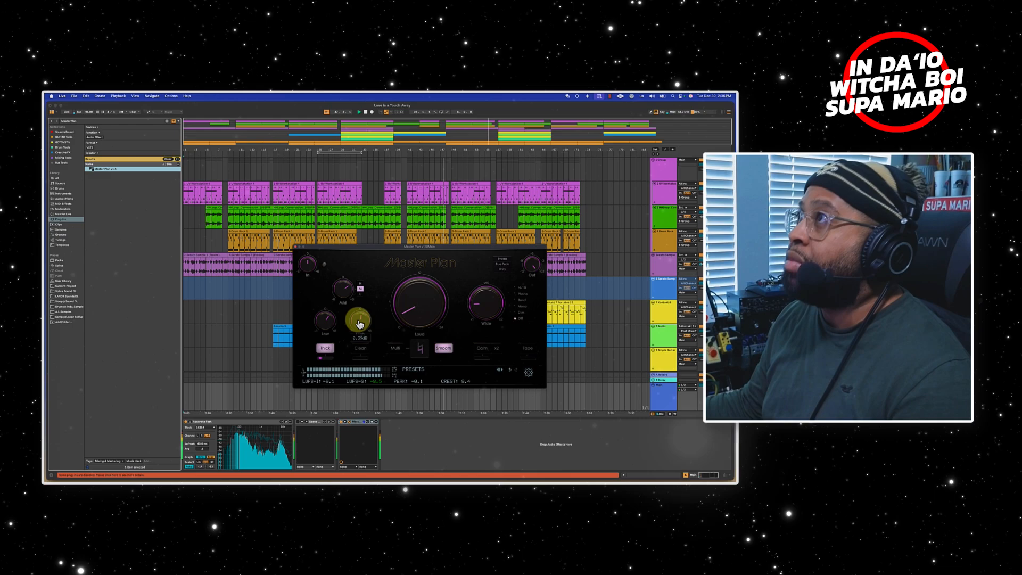
scroll(360, 324, up, 2)
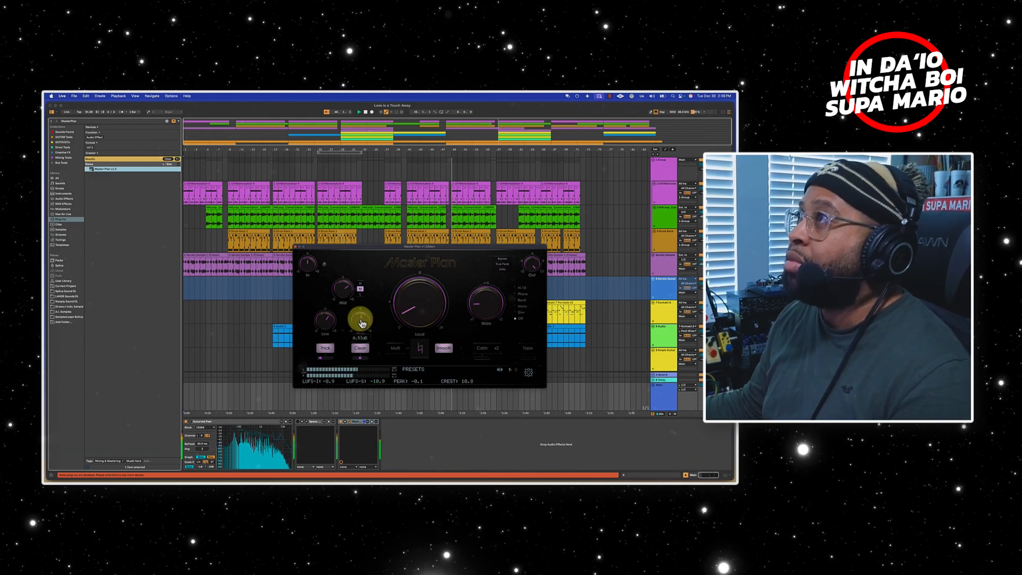
drag(361, 323, 362, 323)
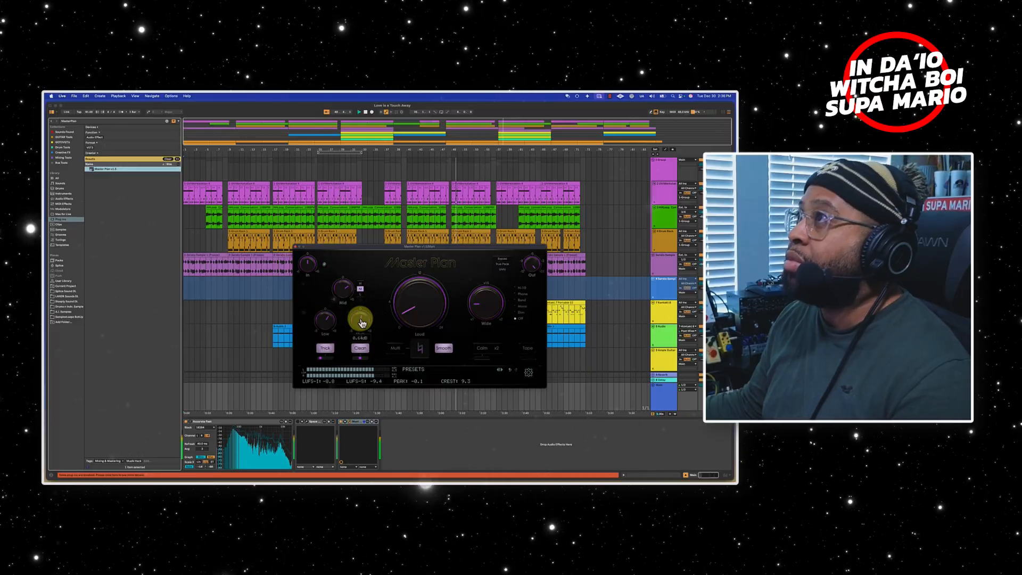
- Compare Clean on and off, adjust the Clean and Thick amounts and High, and move the Master Plan window up over the arrangement
click(361, 348)
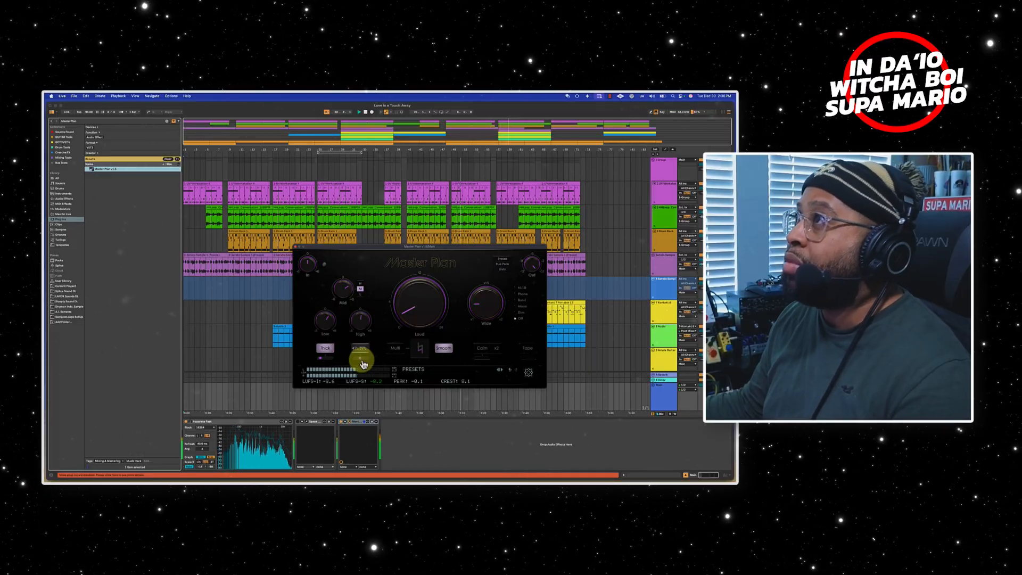
drag(363, 364, 365, 363)
drag(323, 362, 325, 363)
drag(359, 319, 359, 325)
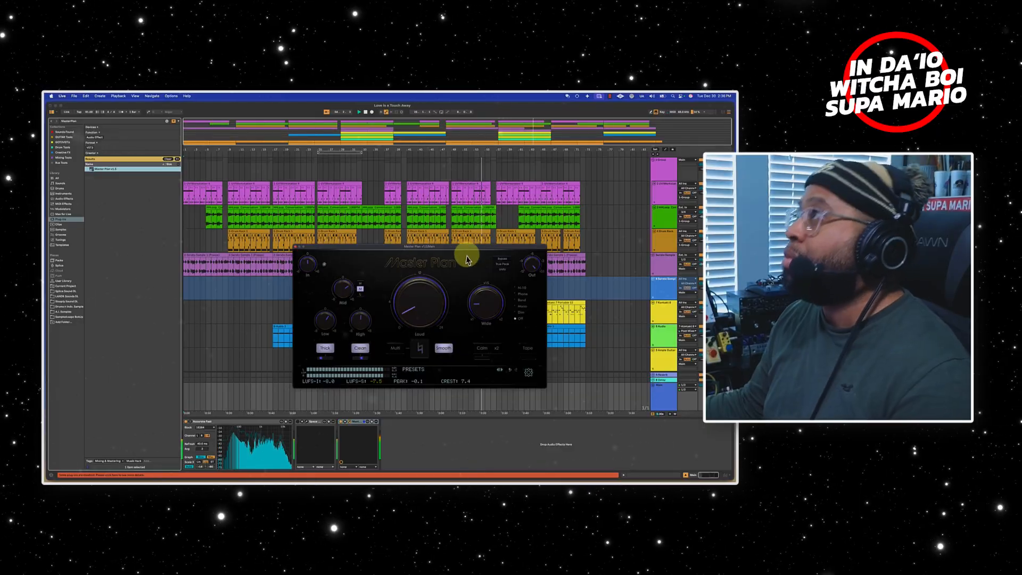
drag(456, 246, 369, 182)
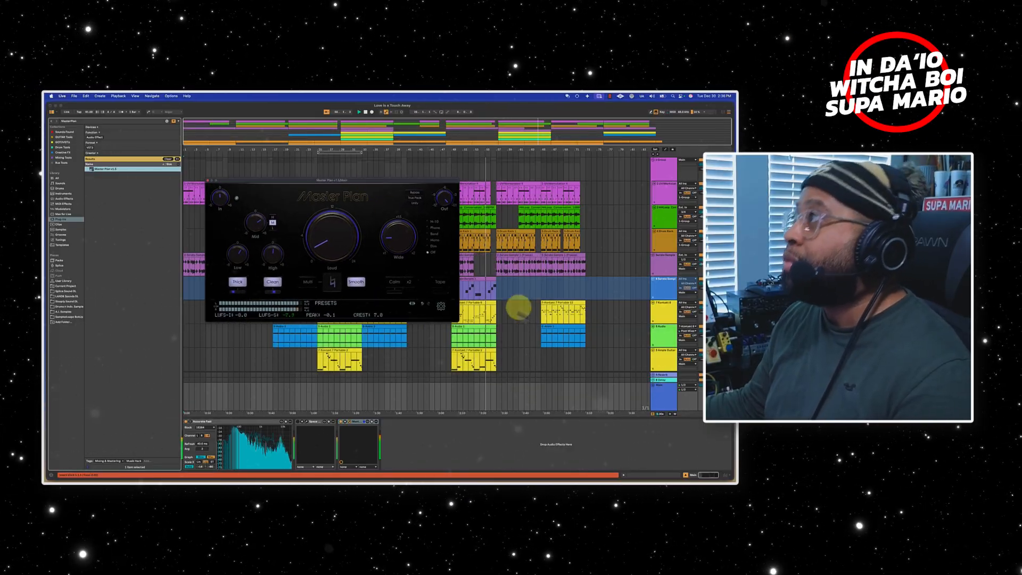